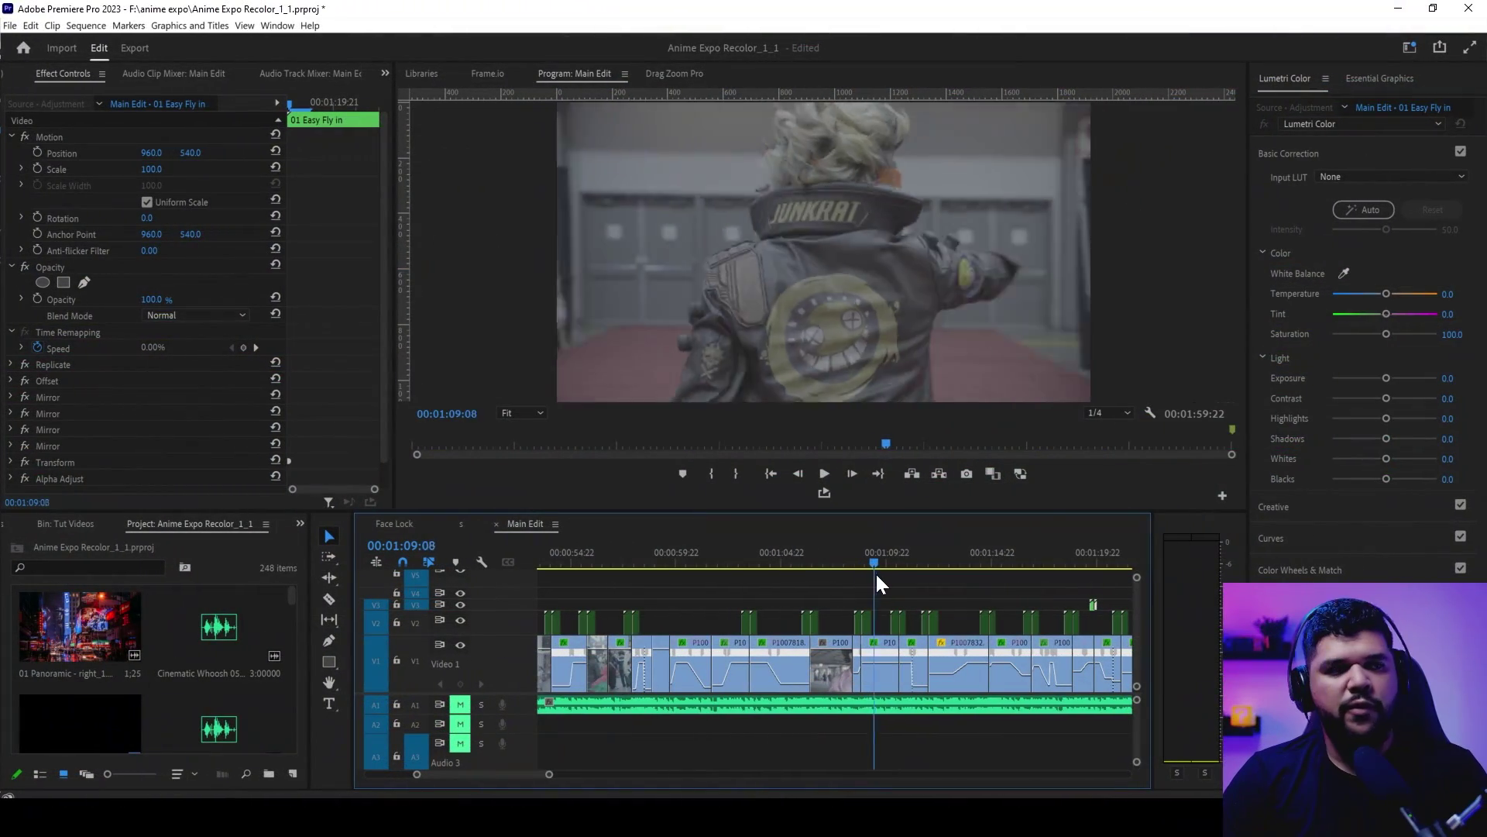
Scrub through the Premiere edit, reviewing the umbrella cosplayers and Samus shots
{"action": "left_click_drag", "start_coordinate": [883, 575], "coordinate": [1011, 591]}
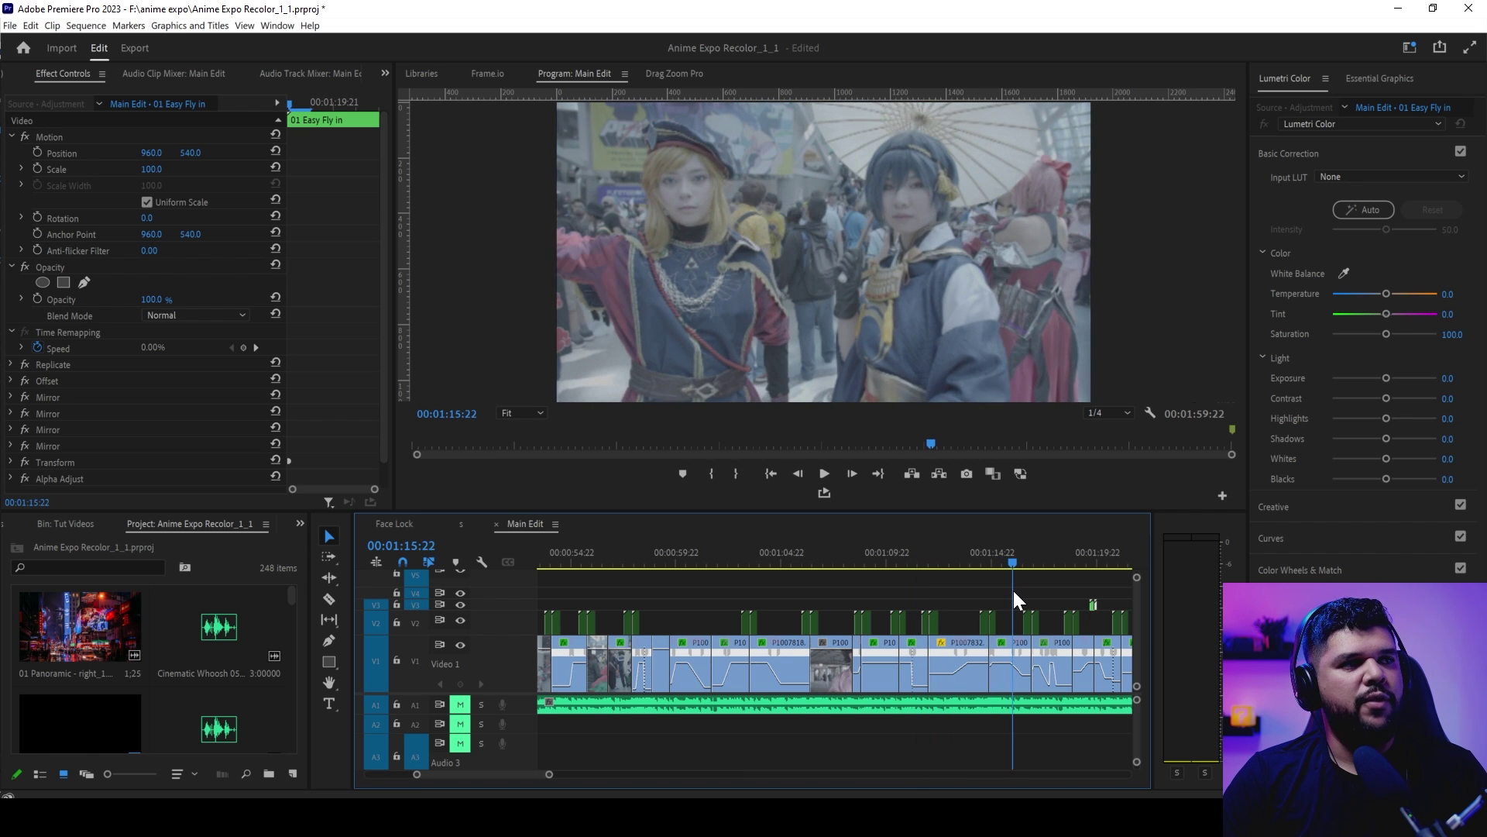
{"action": "scroll", "coordinate": [1012, 674], "scroll_direction": "up", "scroll_amount": 1}
{"action": "scroll", "coordinate": [1010, 678], "scroll_direction": "up", "scroll_amount": 2}
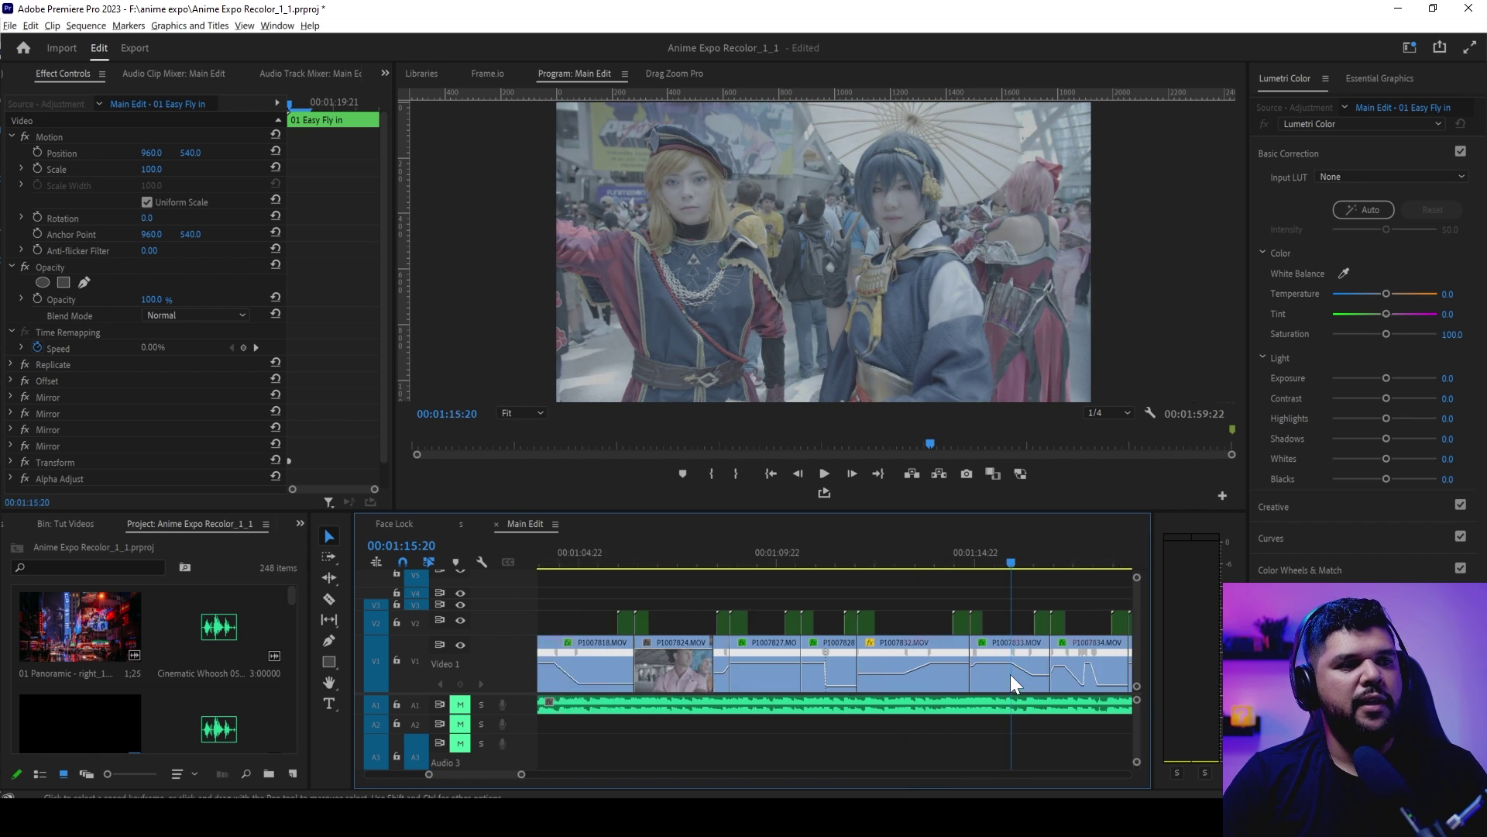
{"action": "left_click_drag", "start_coordinate": [1010, 558], "coordinate": [980, 562]}
{"action": "scroll", "coordinate": [1003, 575], "scroll_direction": "up", "scroll_amount": 1}
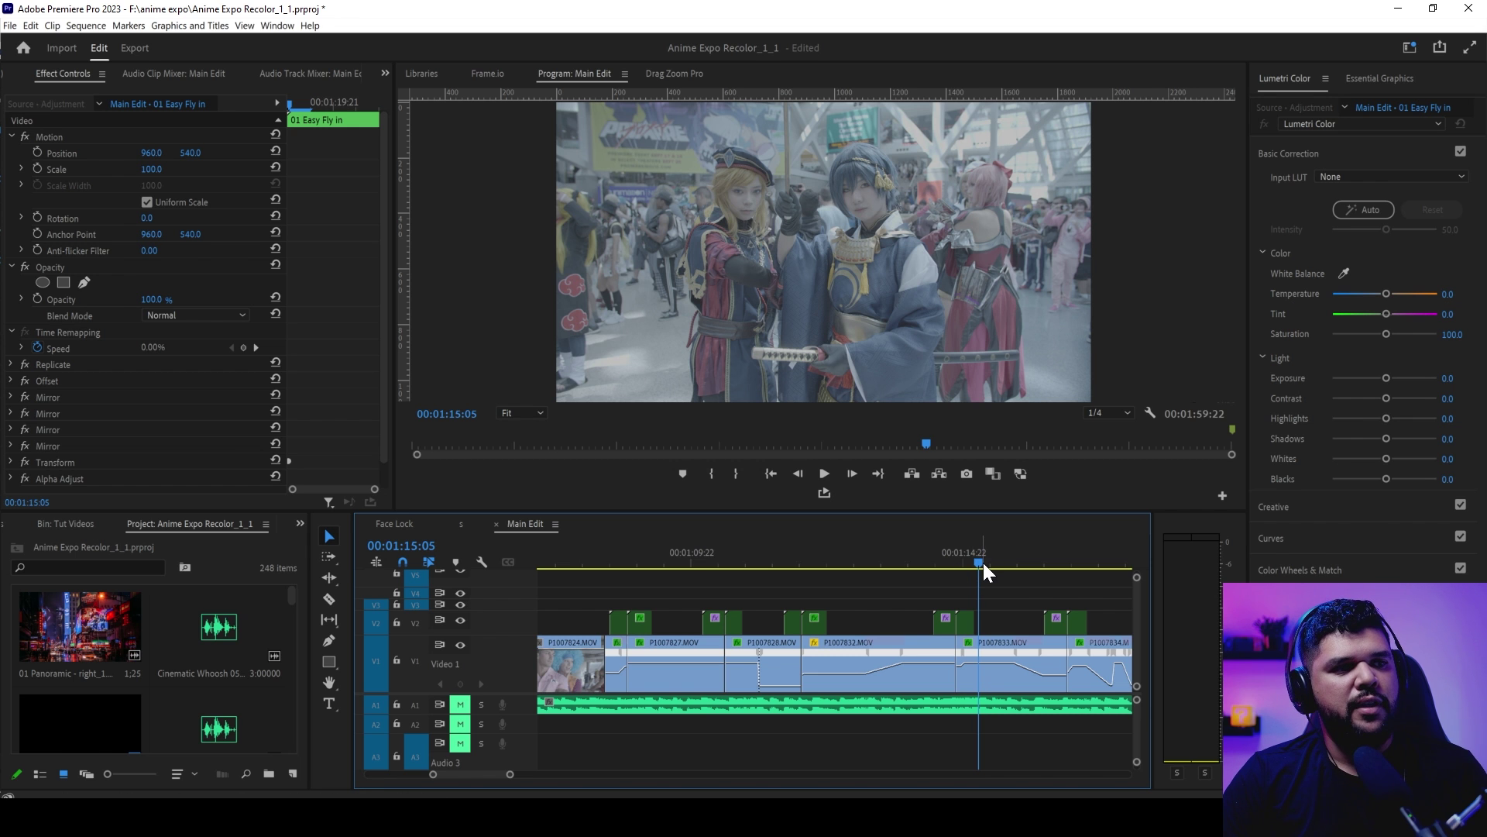
{"action": "mouse_move", "coordinate": [983, 563]}
{"action": "left_mouse_down"}
{"action": "mouse_move", "coordinate": [1006, 567]}
{"action": "mouse_move", "coordinate": [980, 572]}
{"action": "left_mouse_up"}
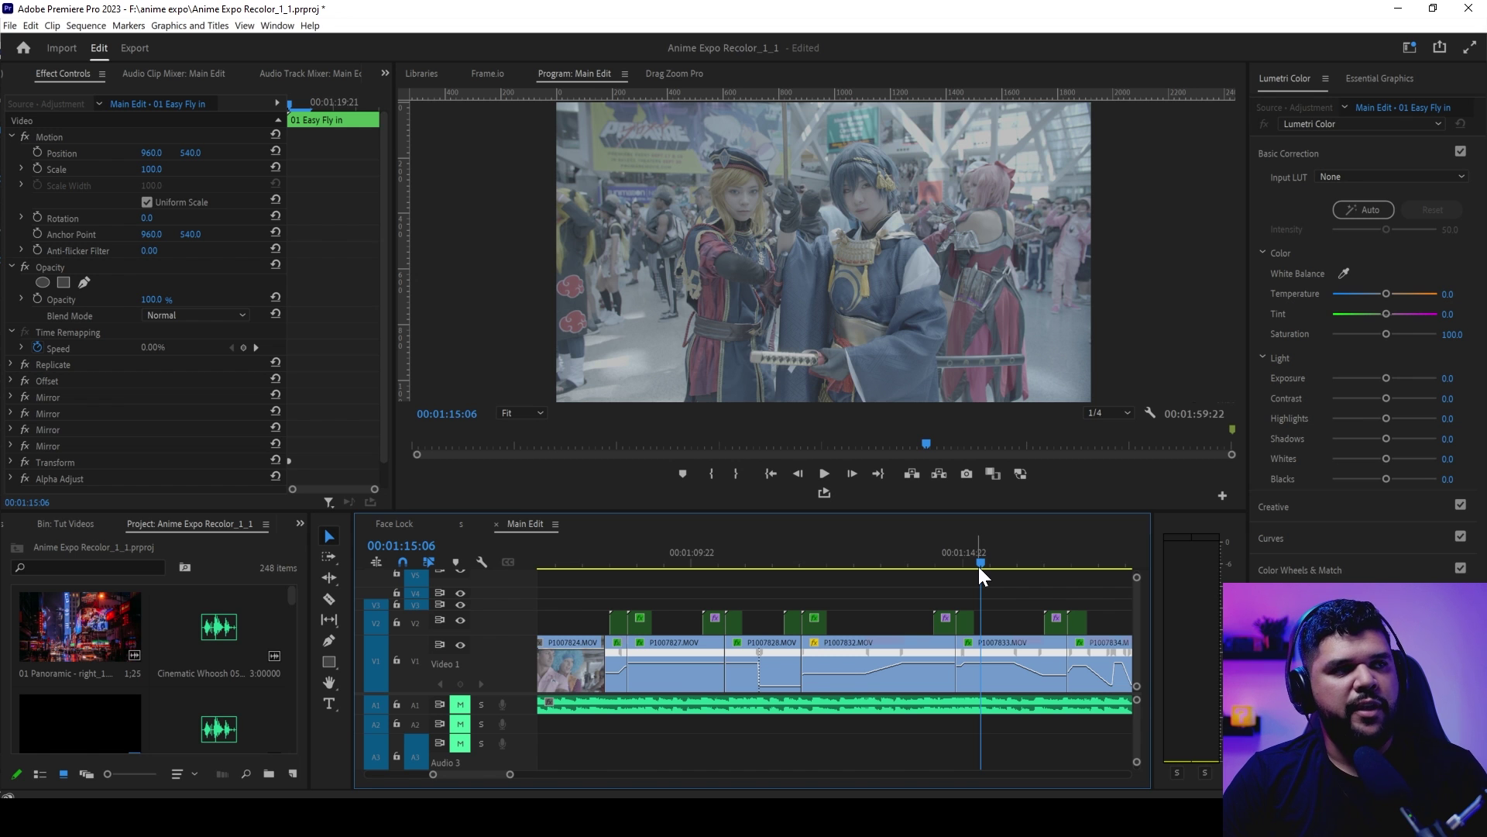
{"action": "left_click_drag", "start_coordinate": [979, 565], "coordinate": [1022, 565]}
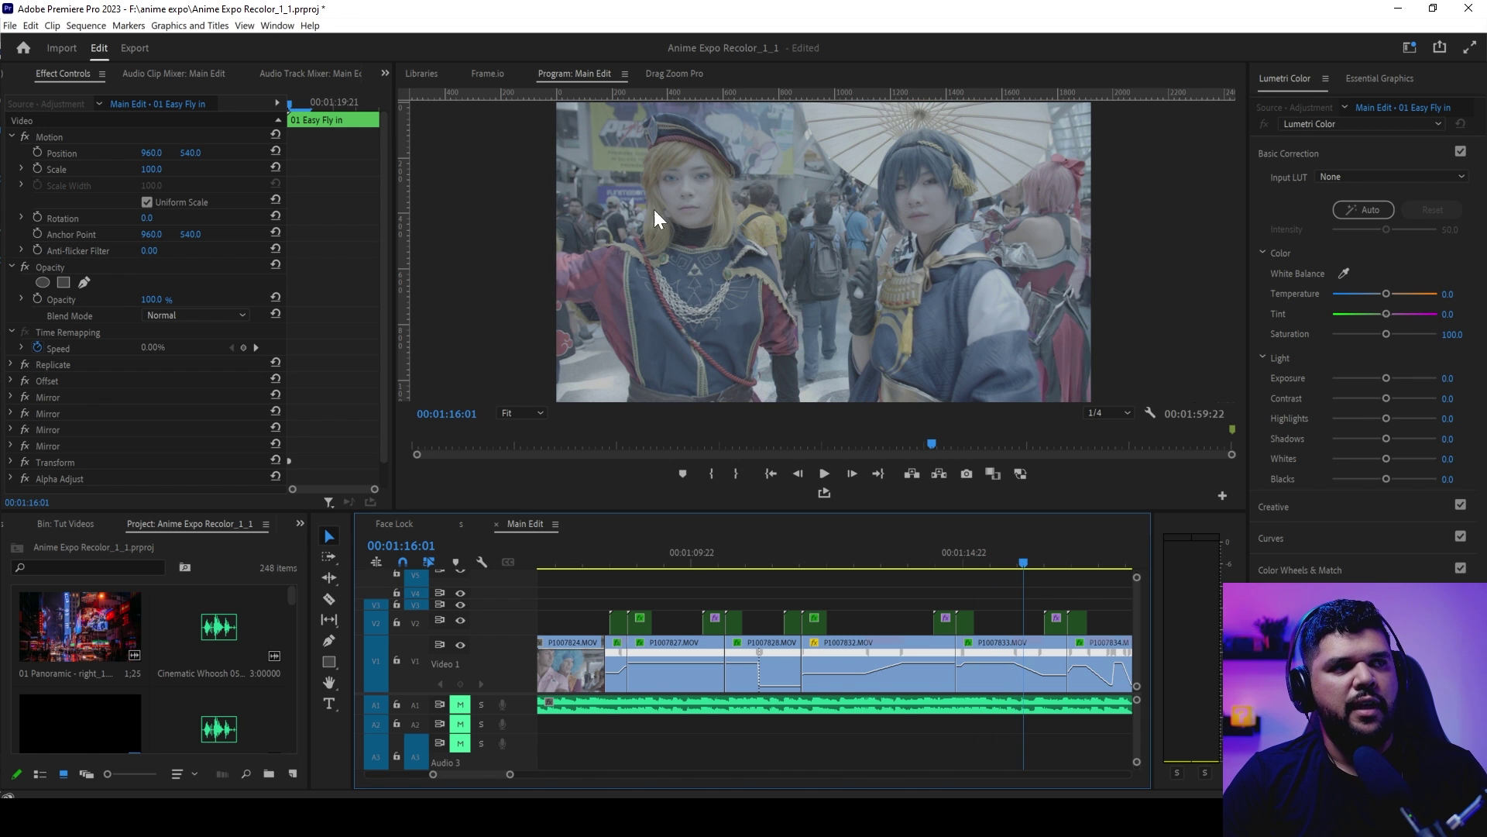
{"action": "key", "text": "minus"}
{"action": "key", "text": "minus"}
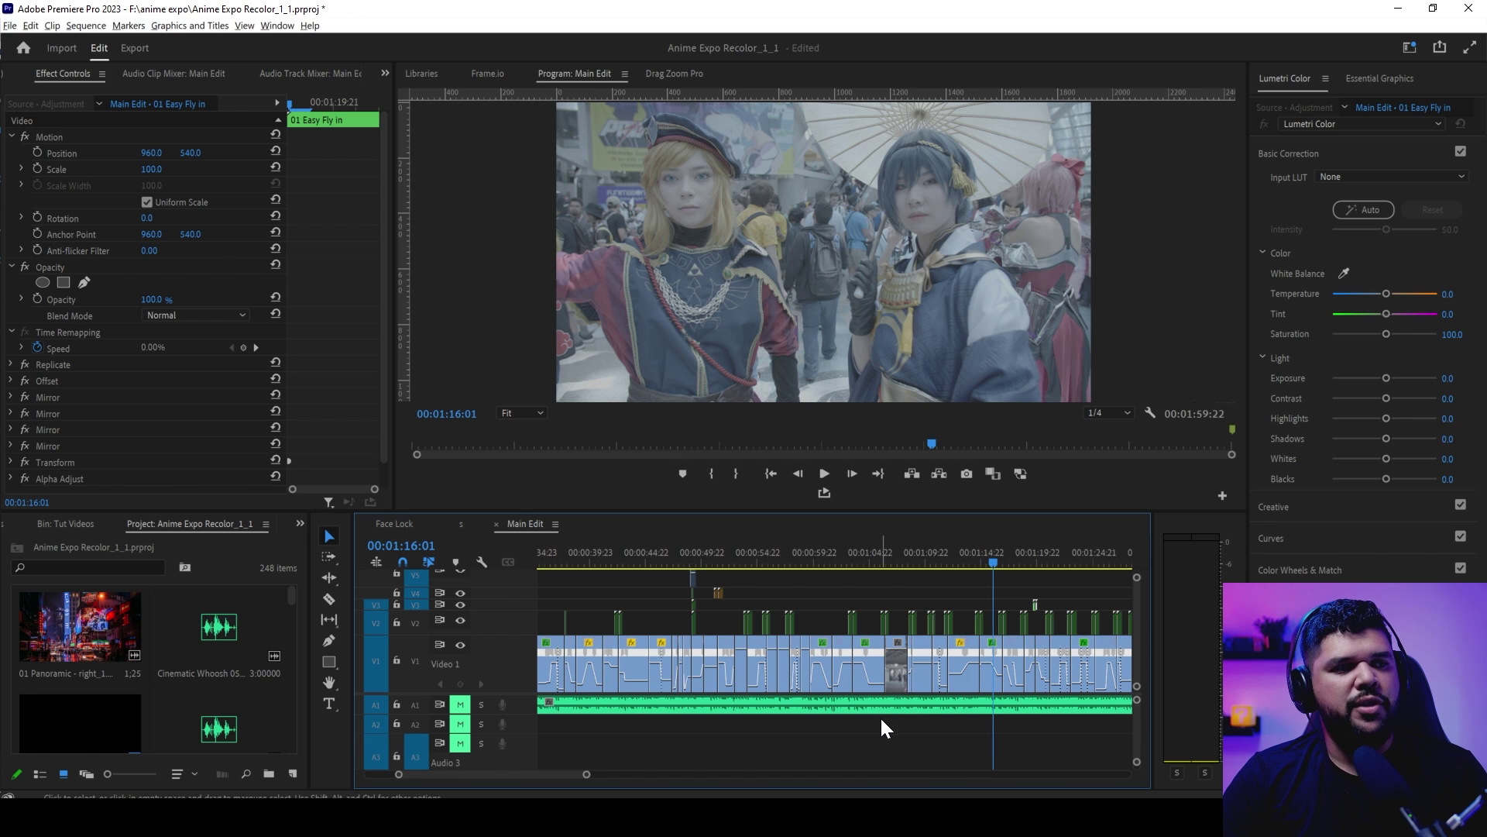
{"action": "left_click_drag", "start_coordinate": [728, 561], "coordinate": [646, 568]}
{"action": "scroll", "coordinate": [658, 634], "scroll_direction": "up", "scroll_amount": 5}
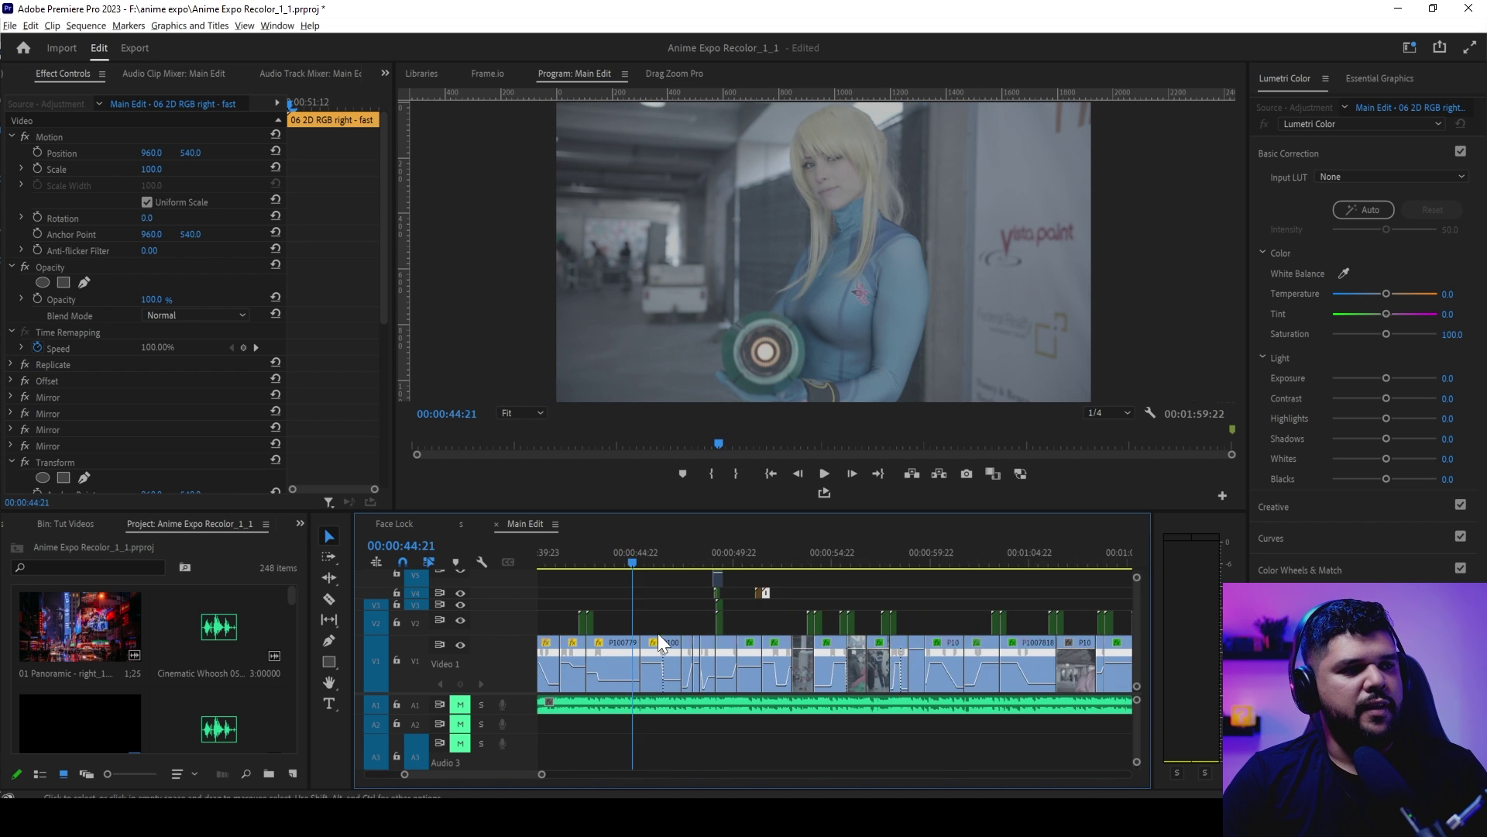
{"action": "mouse_move", "coordinate": [685, 557]}
{"action": "left_mouse_down"}
{"action": "mouse_move", "coordinate": [631, 563]}
{"action": "mouse_move", "coordinate": [714, 575]}
{"action": "mouse_move", "coordinate": [680, 581]}
{"action": "left_mouse_up"}
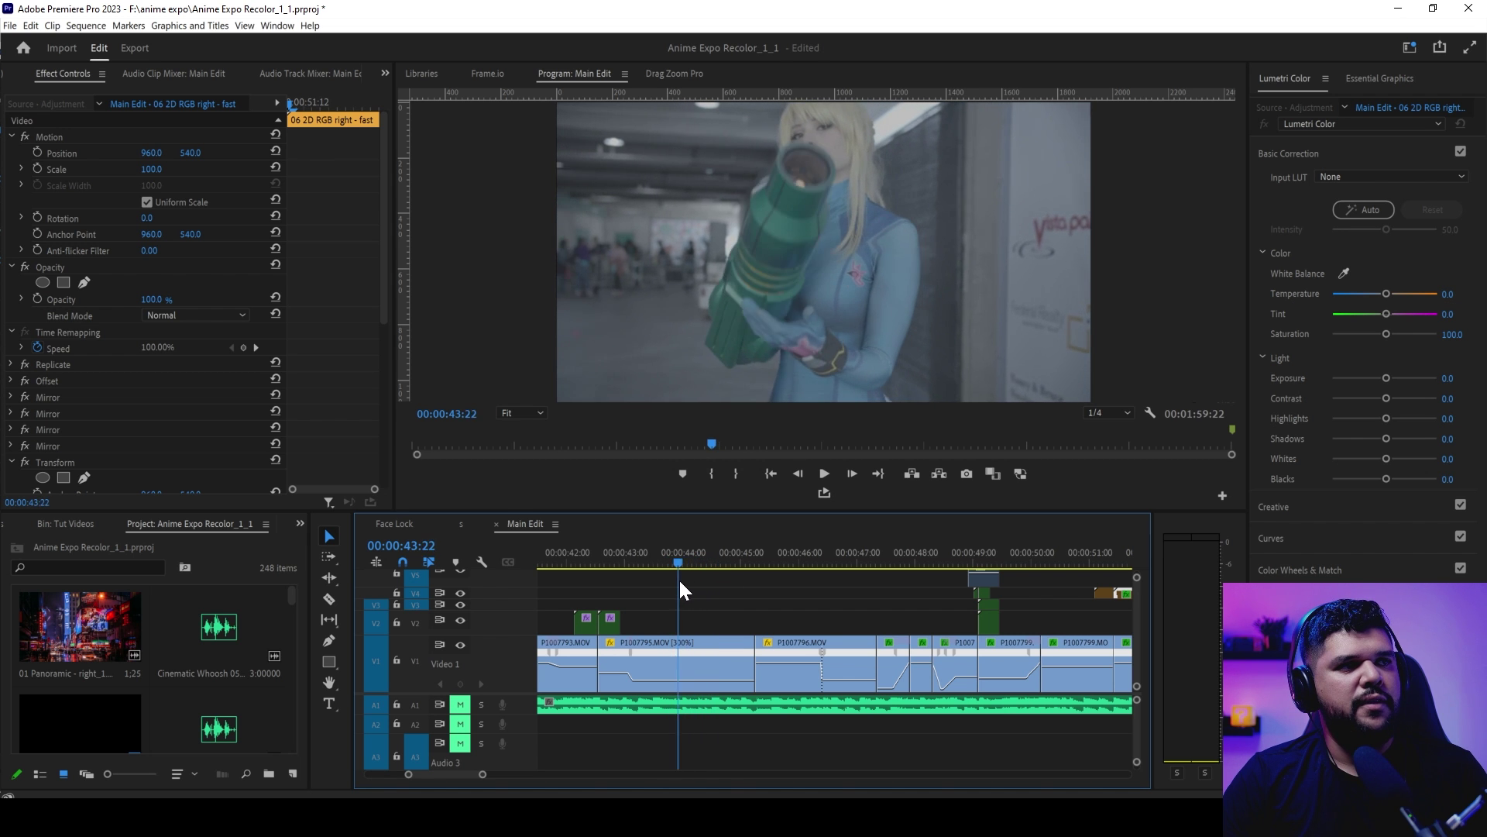
{"action": "key", "text": "minus"}
{"action": "key", "text": "minus"}
{"action": "key", "text": "minus"}
{"action": "key", "text": "minus"}
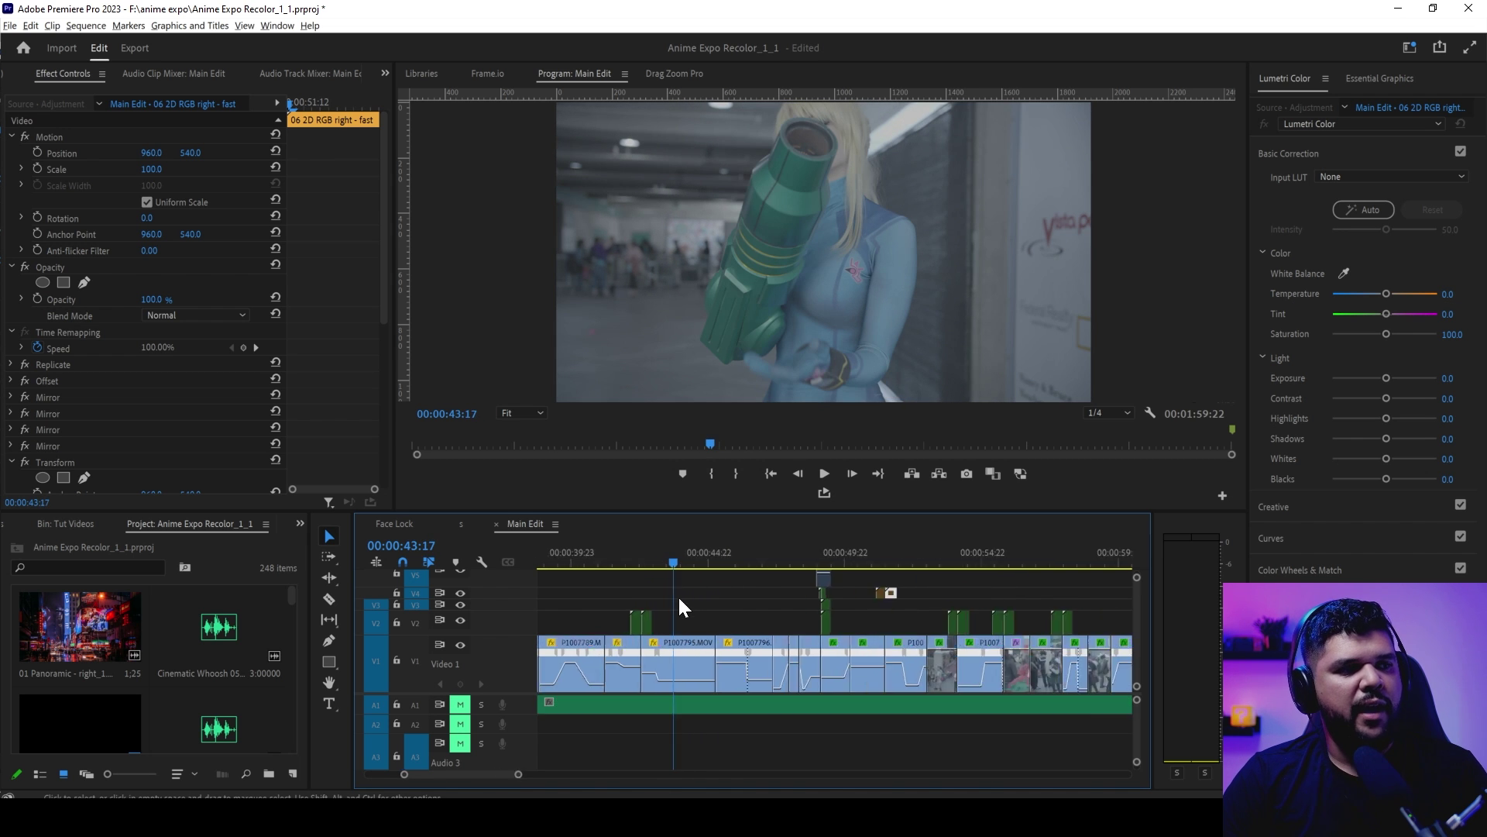
{"action": "left_click_drag", "start_coordinate": [899, 561], "coordinate": [1096, 573]}
Find the red-beret shot, select clip P1007865.MOV on V1, and switch to After Effects
{"action": "key", "text": "equal"}
{"action": "key", "text": "equal"}
{"action": "scroll", "coordinate": [1022, 616], "scroll_direction": "down", "scroll_amount": 5}
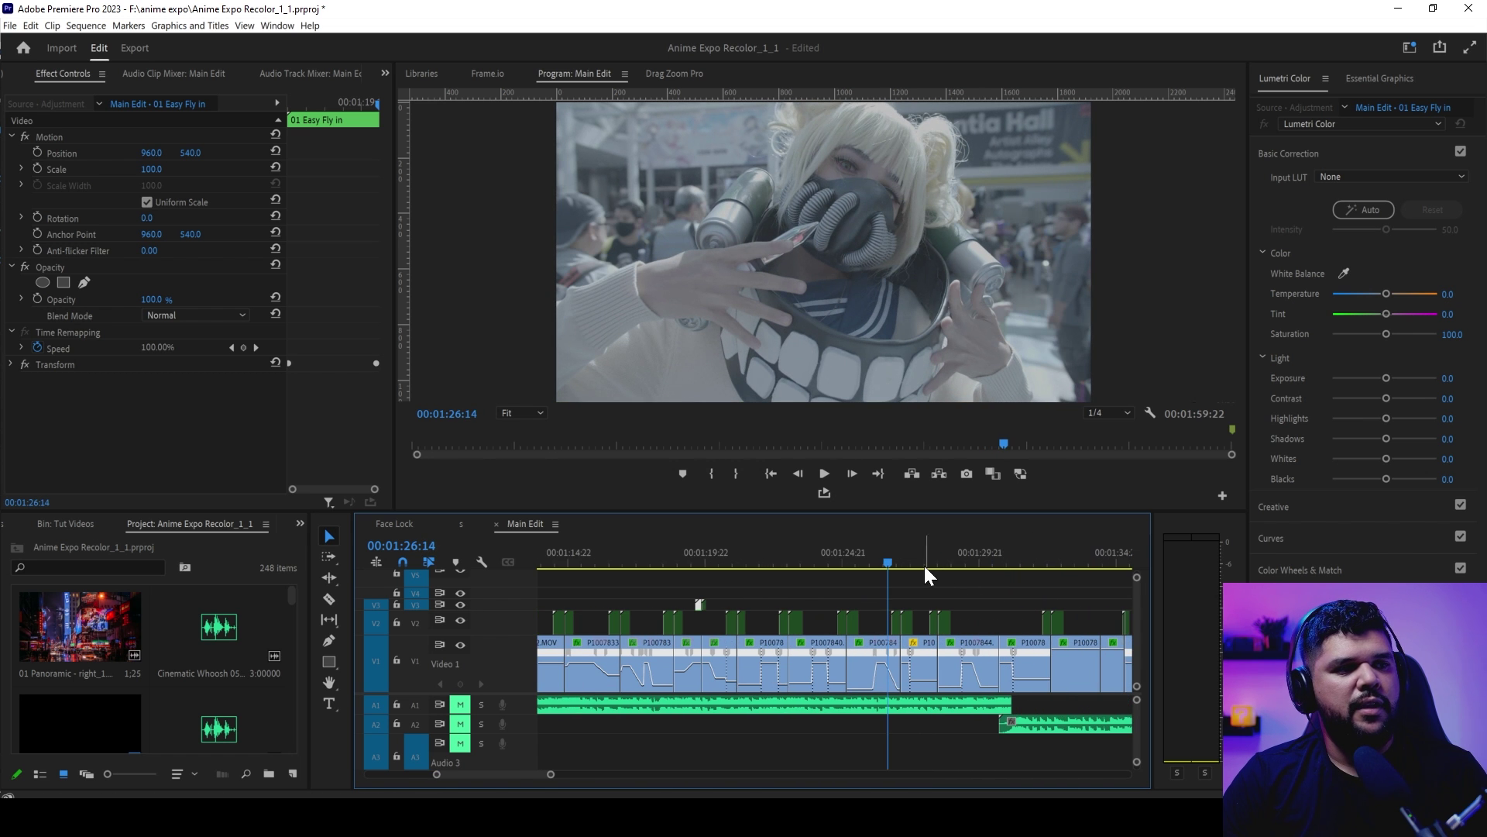
{"action": "left_click_drag", "start_coordinate": [923, 571], "coordinate": [1069, 657]}
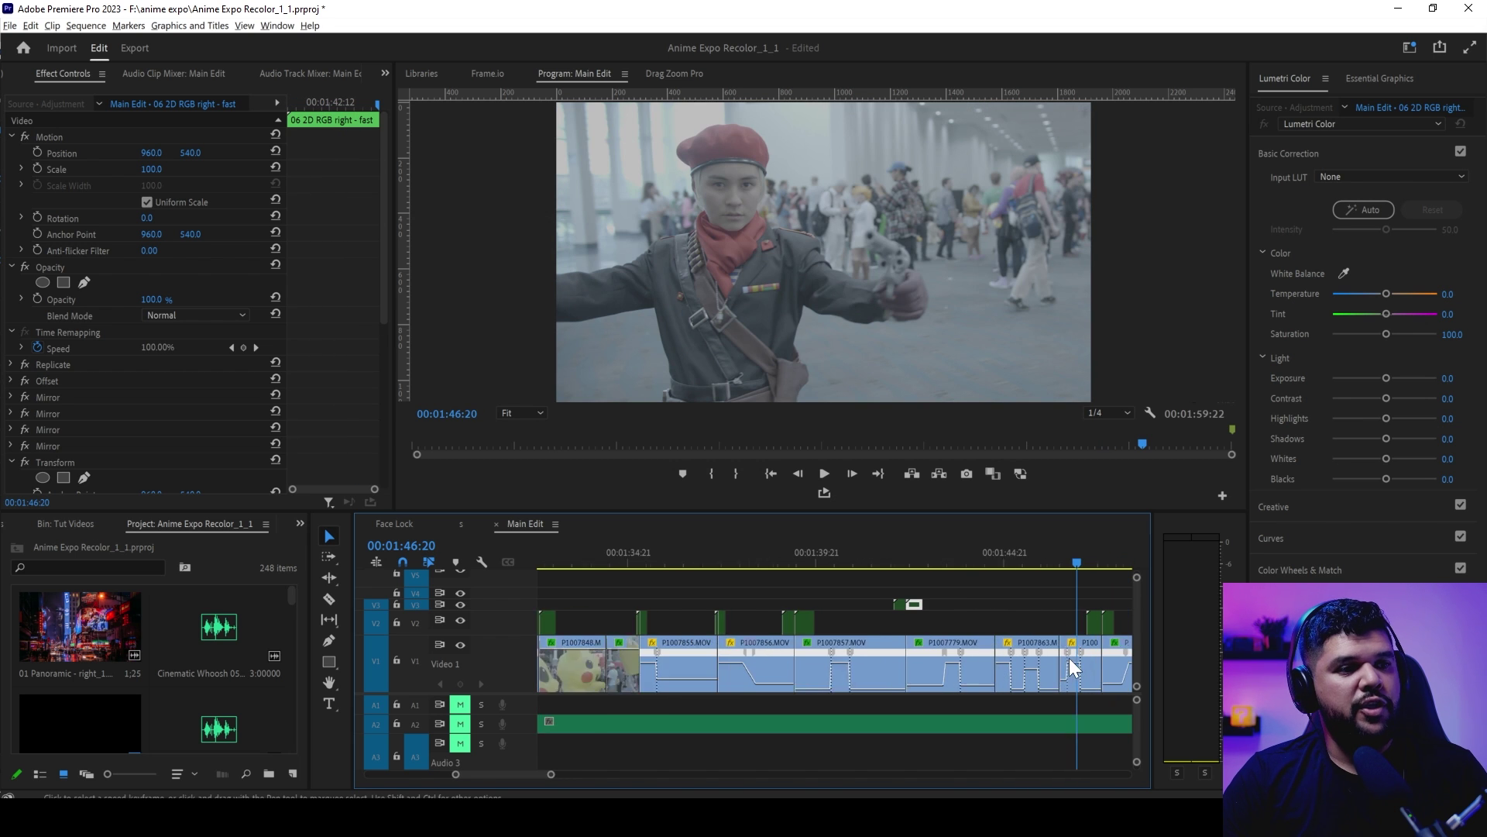
{"action": "scroll", "coordinate": [1076, 658], "scroll_direction": "up", "scroll_amount": 3}
{"action": "scroll", "coordinate": [1075, 658], "scroll_direction": "up", "scroll_amount": 3}
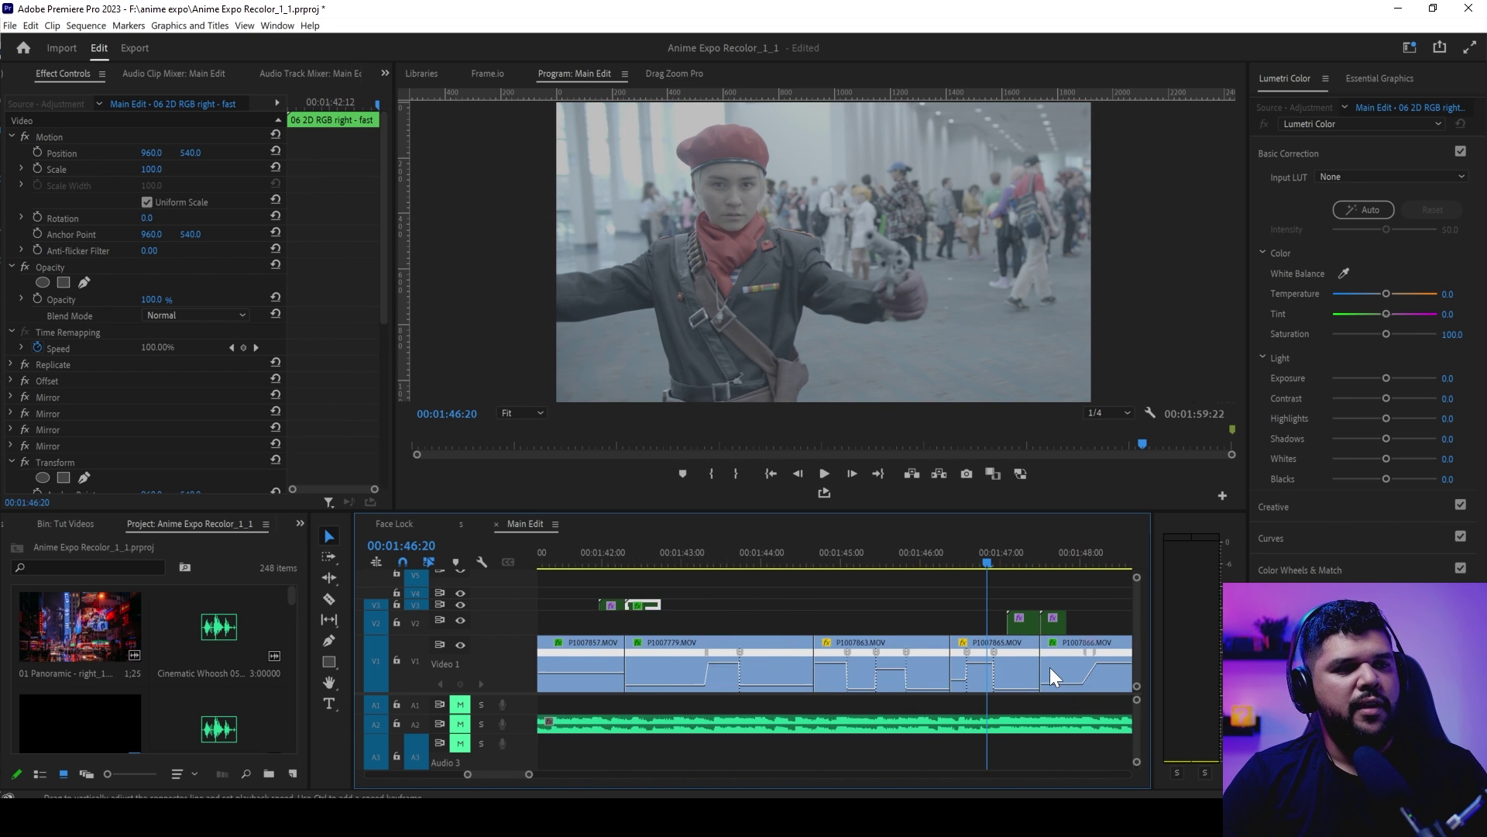
{"action": "mouse_move", "coordinate": [919, 564]}
{"action": "left_mouse_down"}
{"action": "mouse_move", "coordinate": [891, 568]}
{"action": "mouse_move", "coordinate": [956, 569]}
{"action": "mouse_move", "coordinate": [892, 575]}
{"action": "mouse_move", "coordinate": [936, 583]}
{"action": "mouse_move", "coordinate": [890, 585]}
{"action": "mouse_move", "coordinate": [933, 595]}
{"action": "mouse_move", "coordinate": [891, 587]}
{"action": "mouse_move", "coordinate": [959, 589]}
{"action": "mouse_move", "coordinate": [931, 591]}
{"action": "left_mouse_up"}
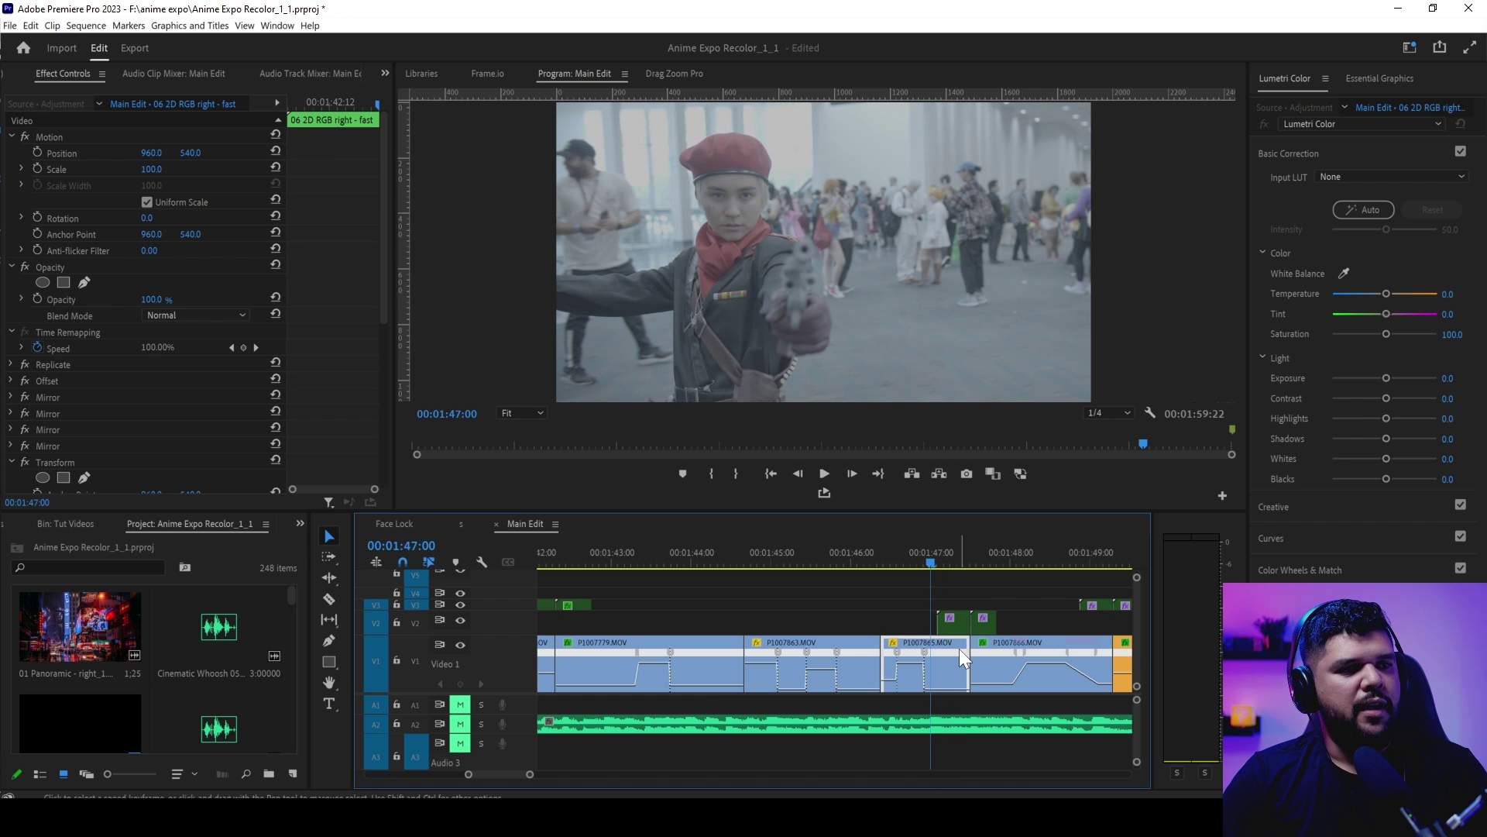
{"action": "left_click", "coordinate": [959, 649]}
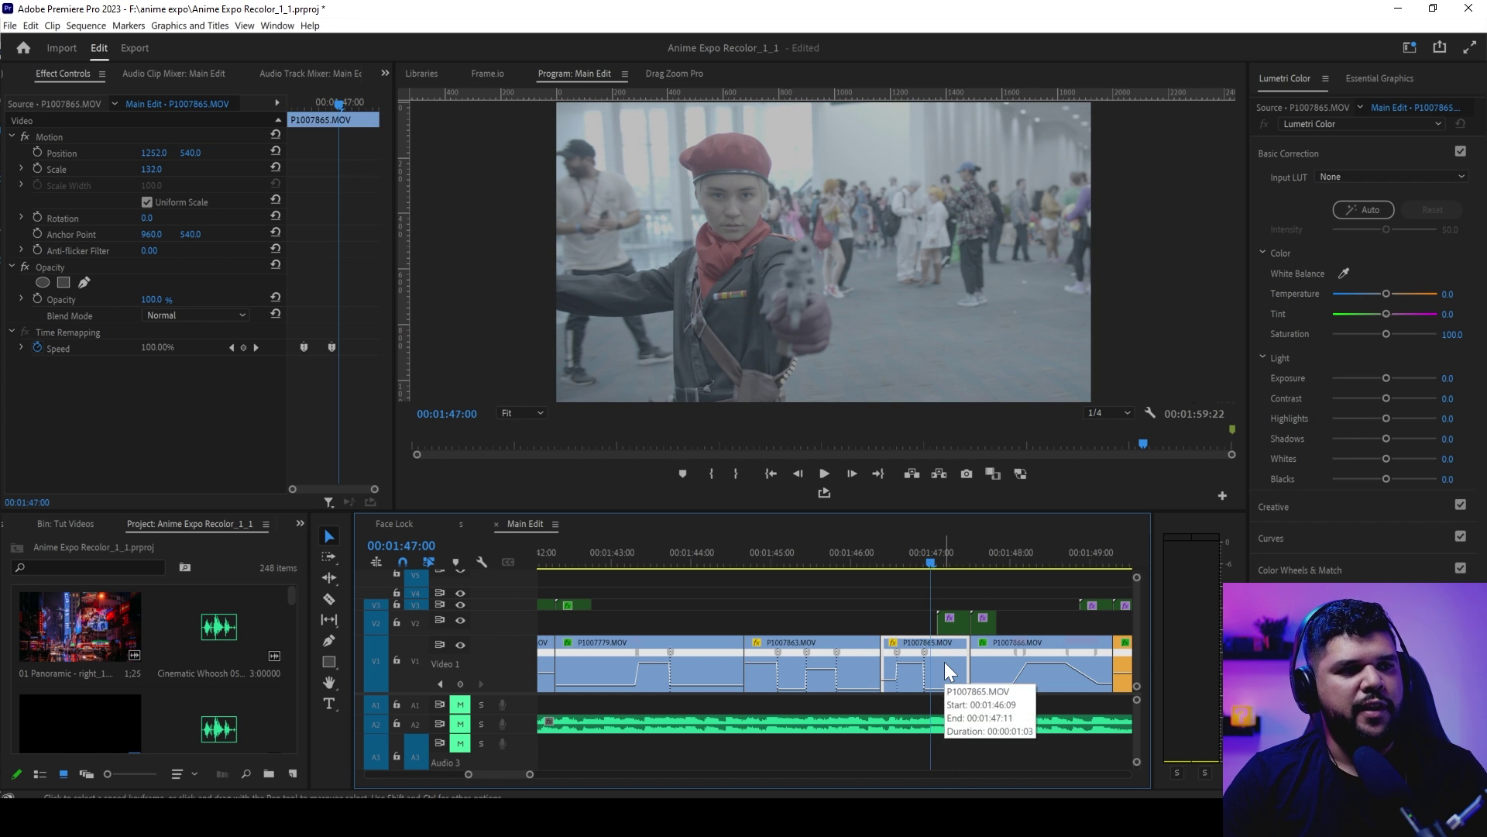
{"action": "key", "text": "alt+Tab"}
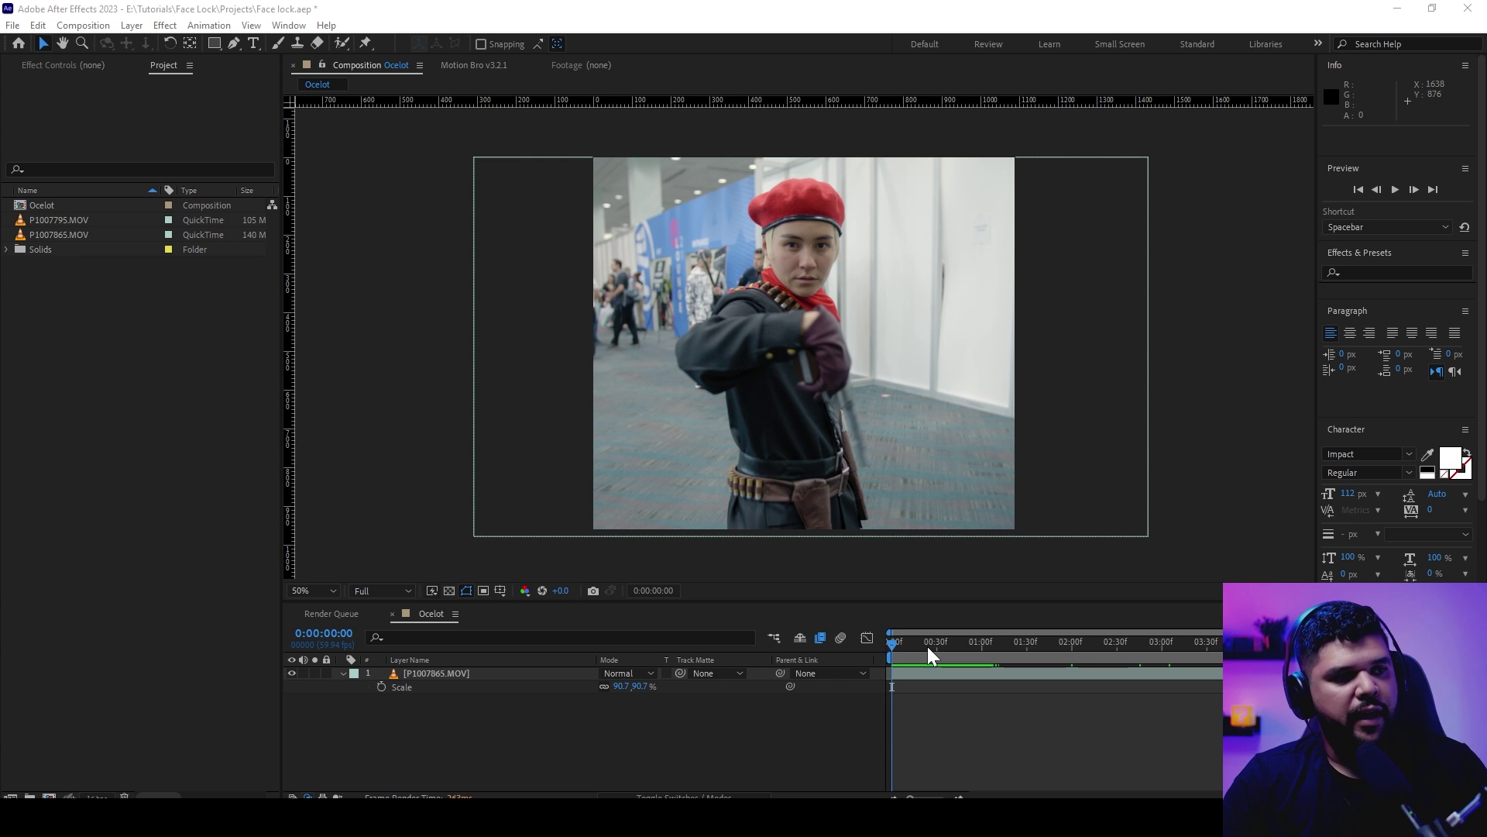
Check the Ocelot comp's 1088×960 settings, preview the footage, and return to frame 0
{"action": "left_click_drag", "start_coordinate": [932, 656], "coordinate": [891, 659]}
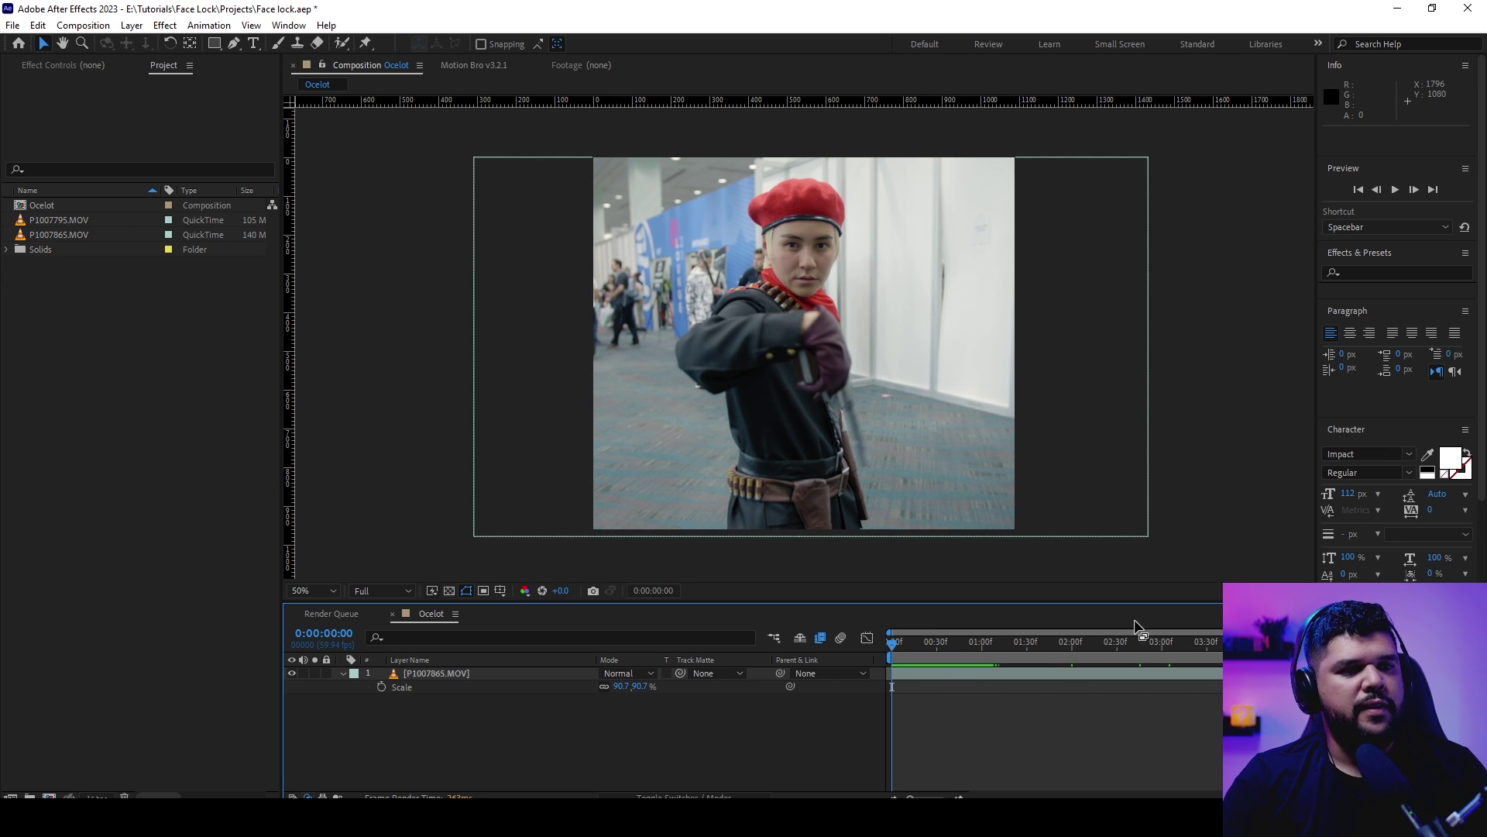
{"action": "key", "text": "ctrl+k"}
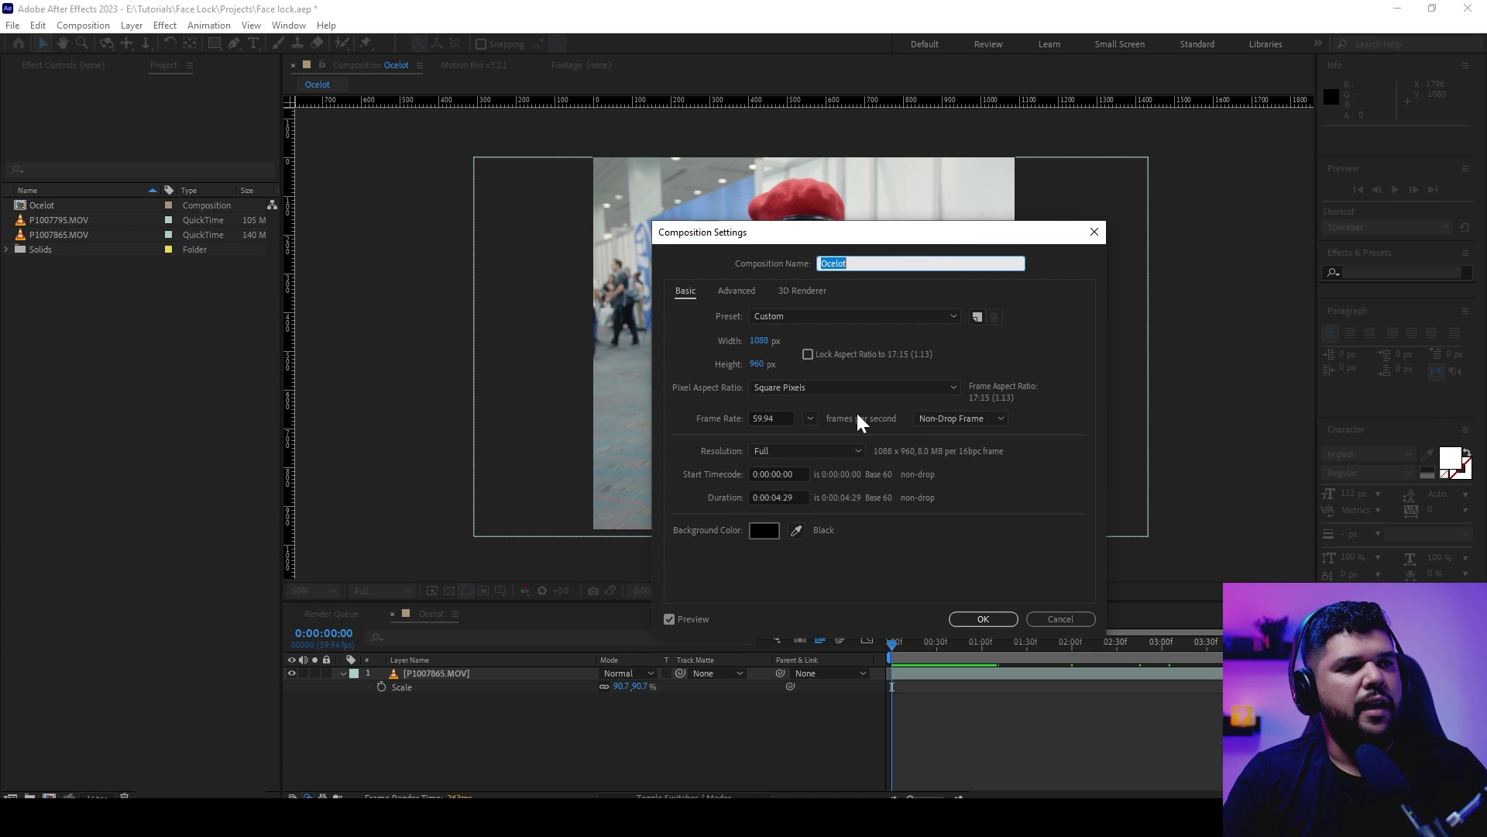
{"action": "left_click", "coordinate": [1060, 619]}
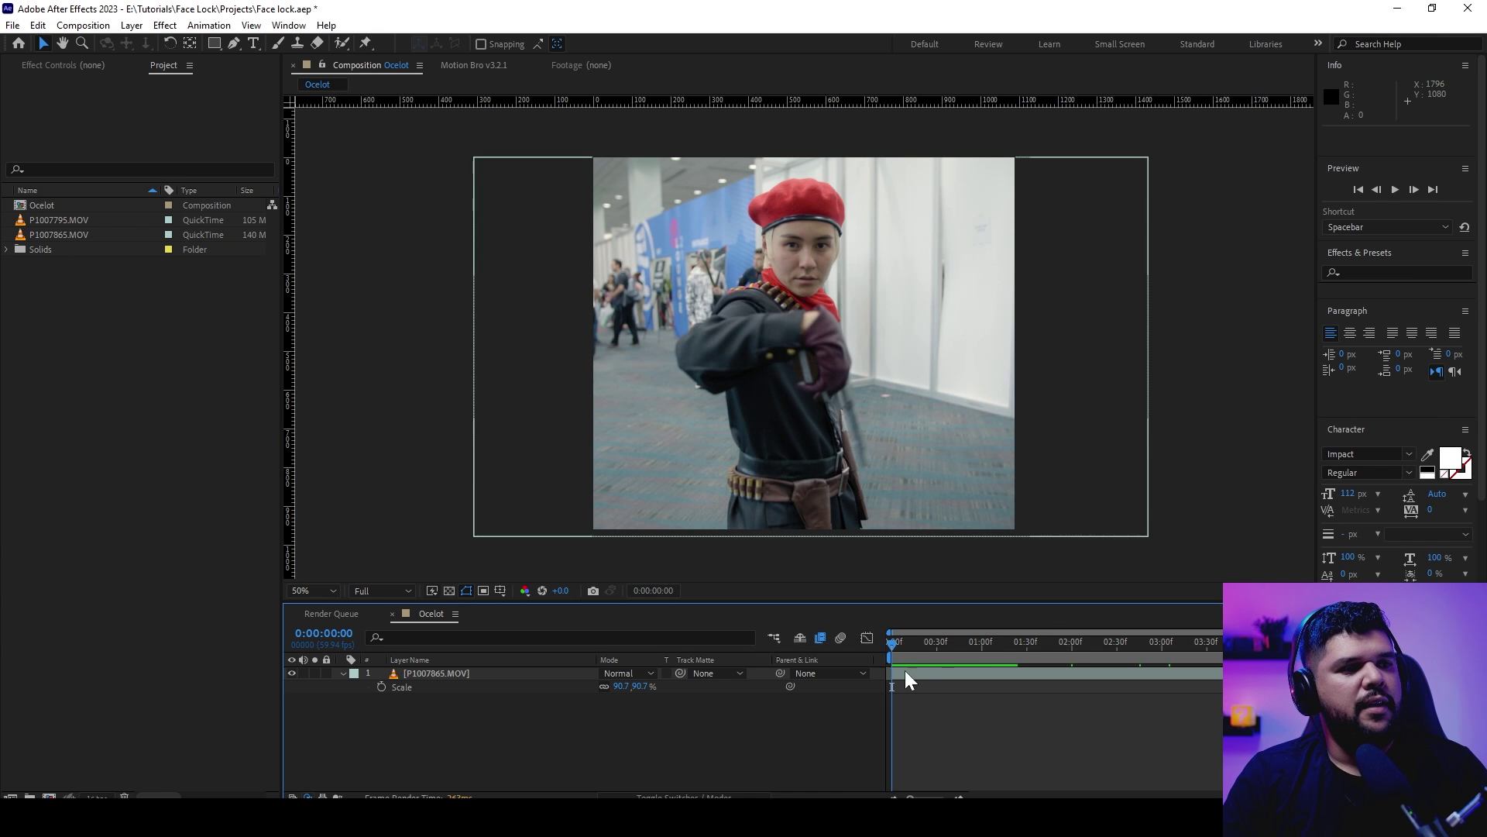
{"action": "key", "text": "space"}
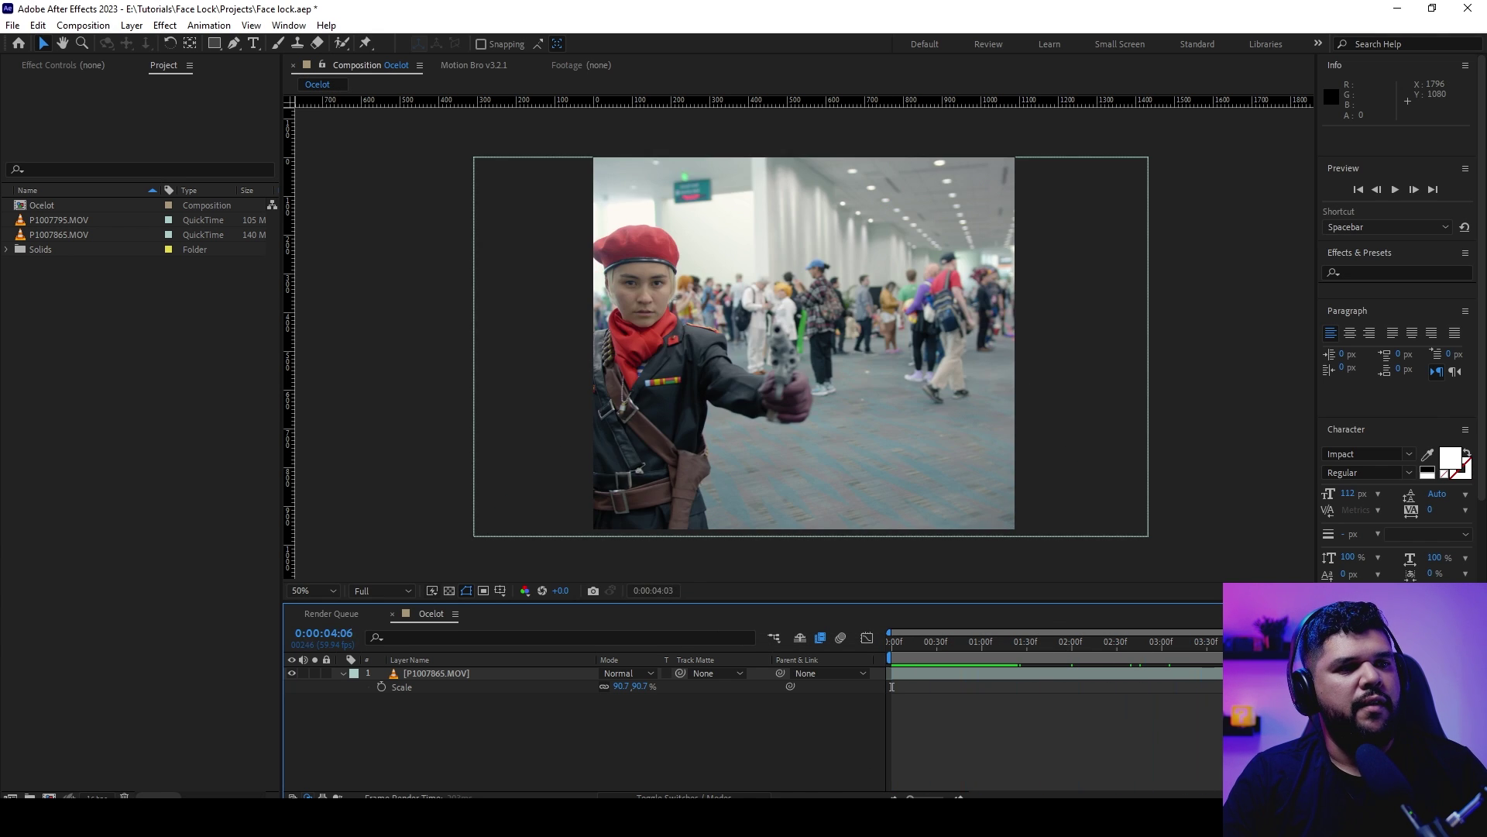
{"action": "left_click", "coordinate": [929, 642]}
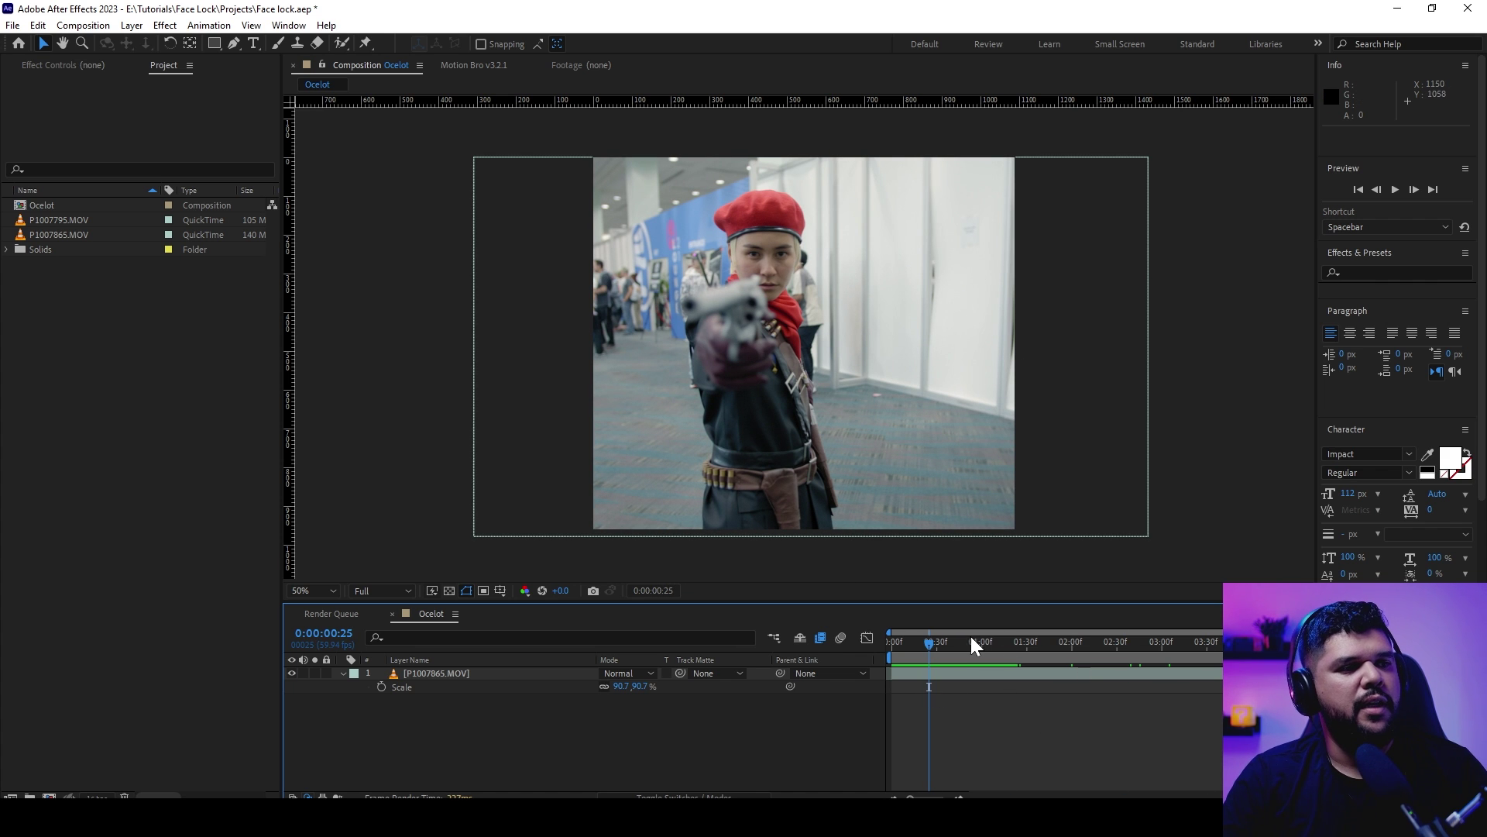
{"action": "left_click_drag", "start_coordinate": [953, 644], "coordinate": [873, 645]}
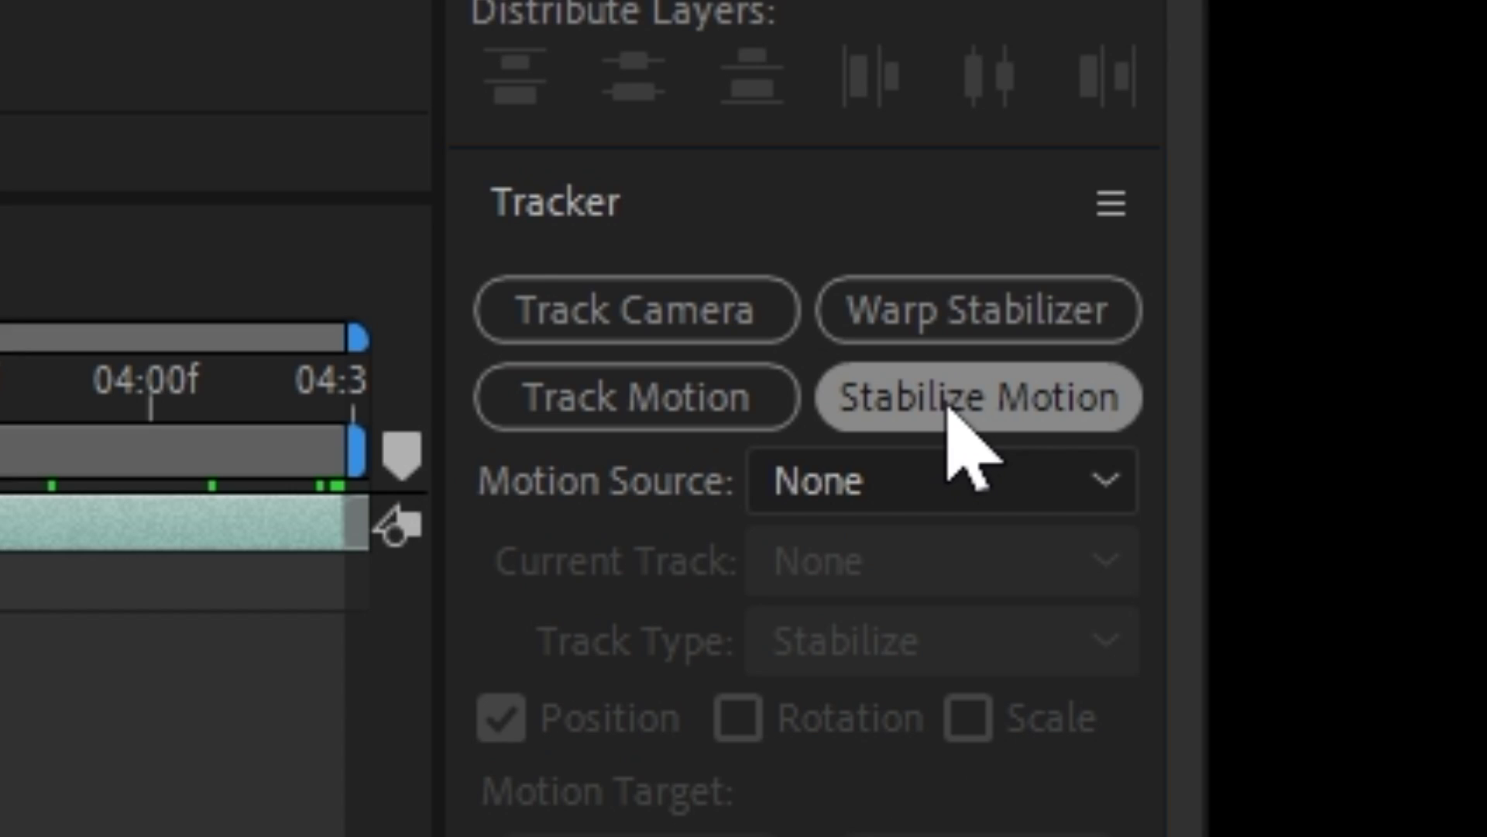
Place a stabilize track point on the cosplayer's right eye and analyze it forward through the clip
{"action": "left_click", "coordinate": [946, 407]}
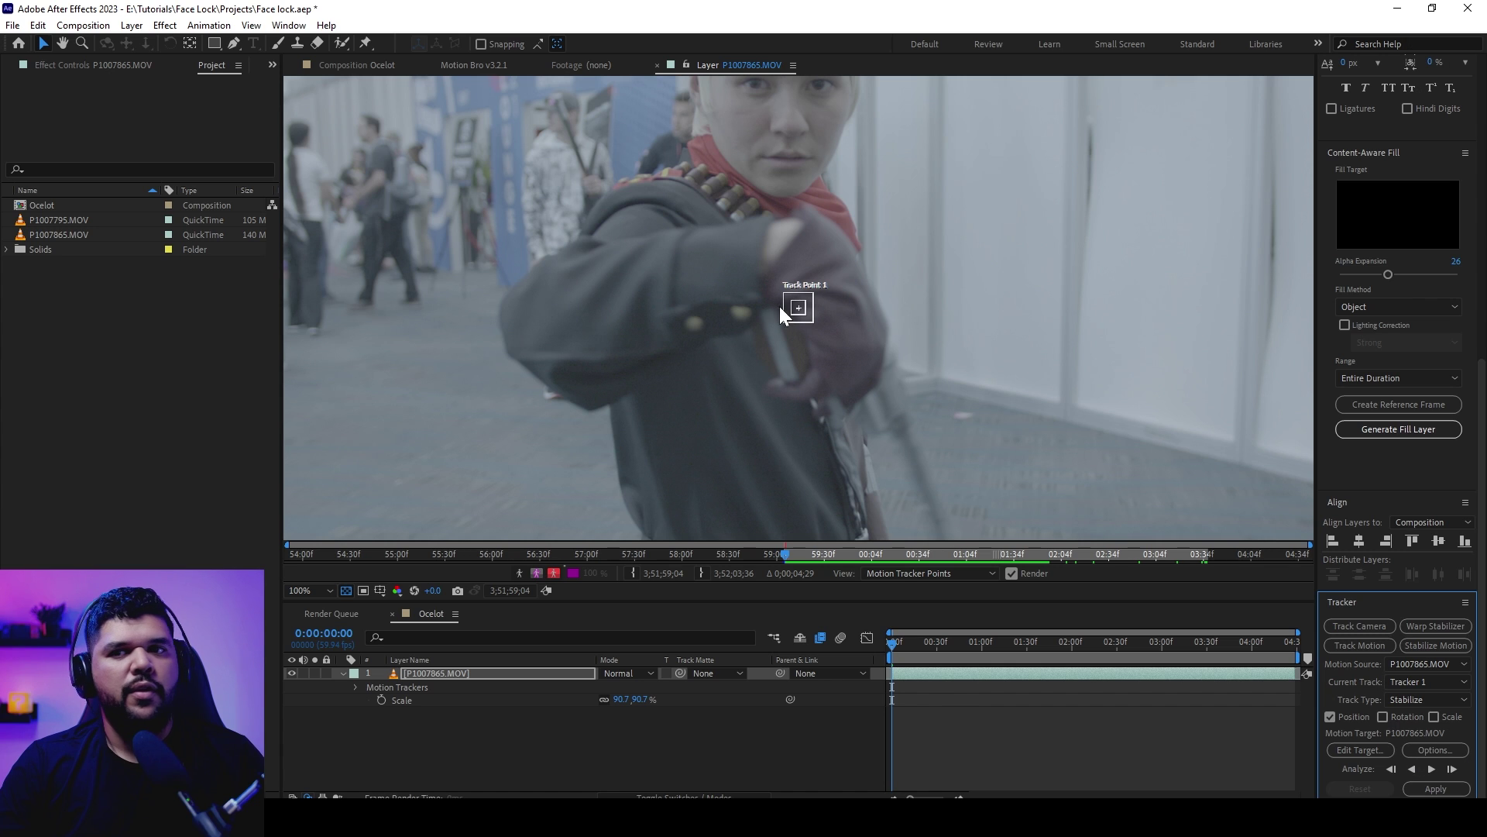
{"action": "scroll", "coordinate": [813, 298], "scroll_direction": "up", "scroll_amount": 4}
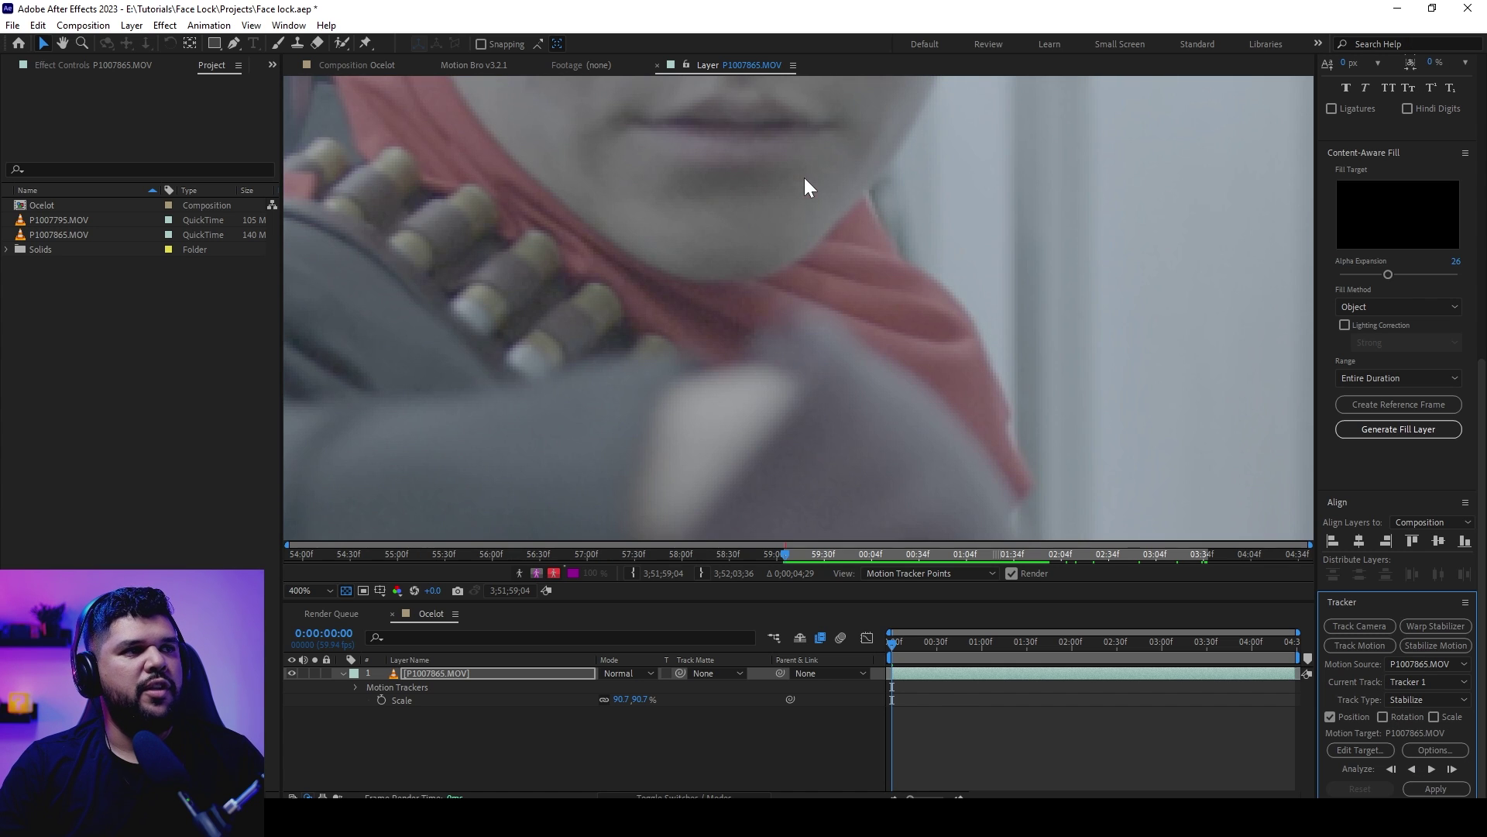
{"action": "scroll", "coordinate": [892, 454], "scroll_direction": "up", "scroll_amount": 2}
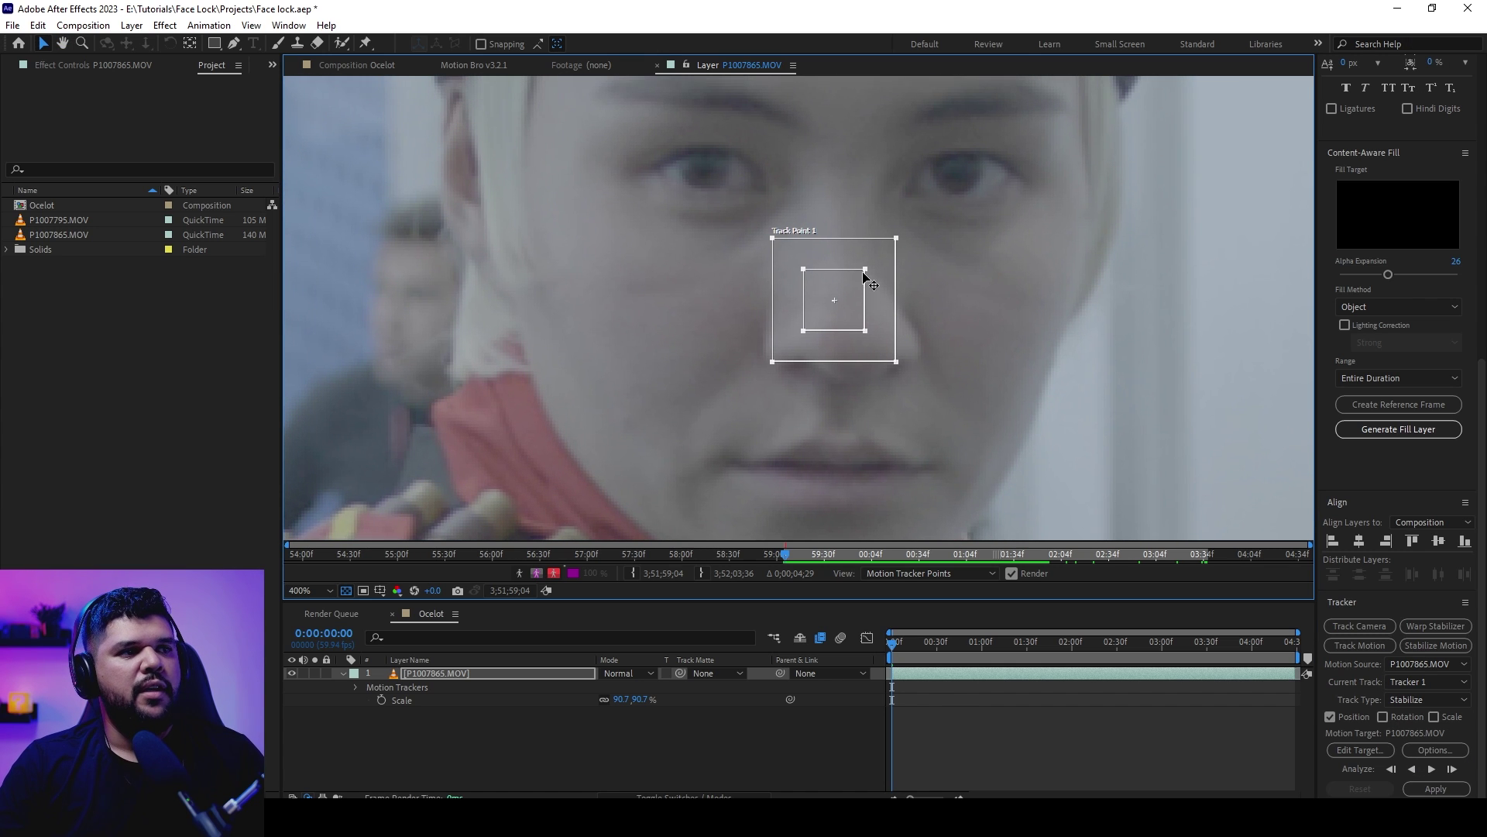
{"action": "left_click_drag", "start_coordinate": [882, 270], "coordinate": [1001, 138]}
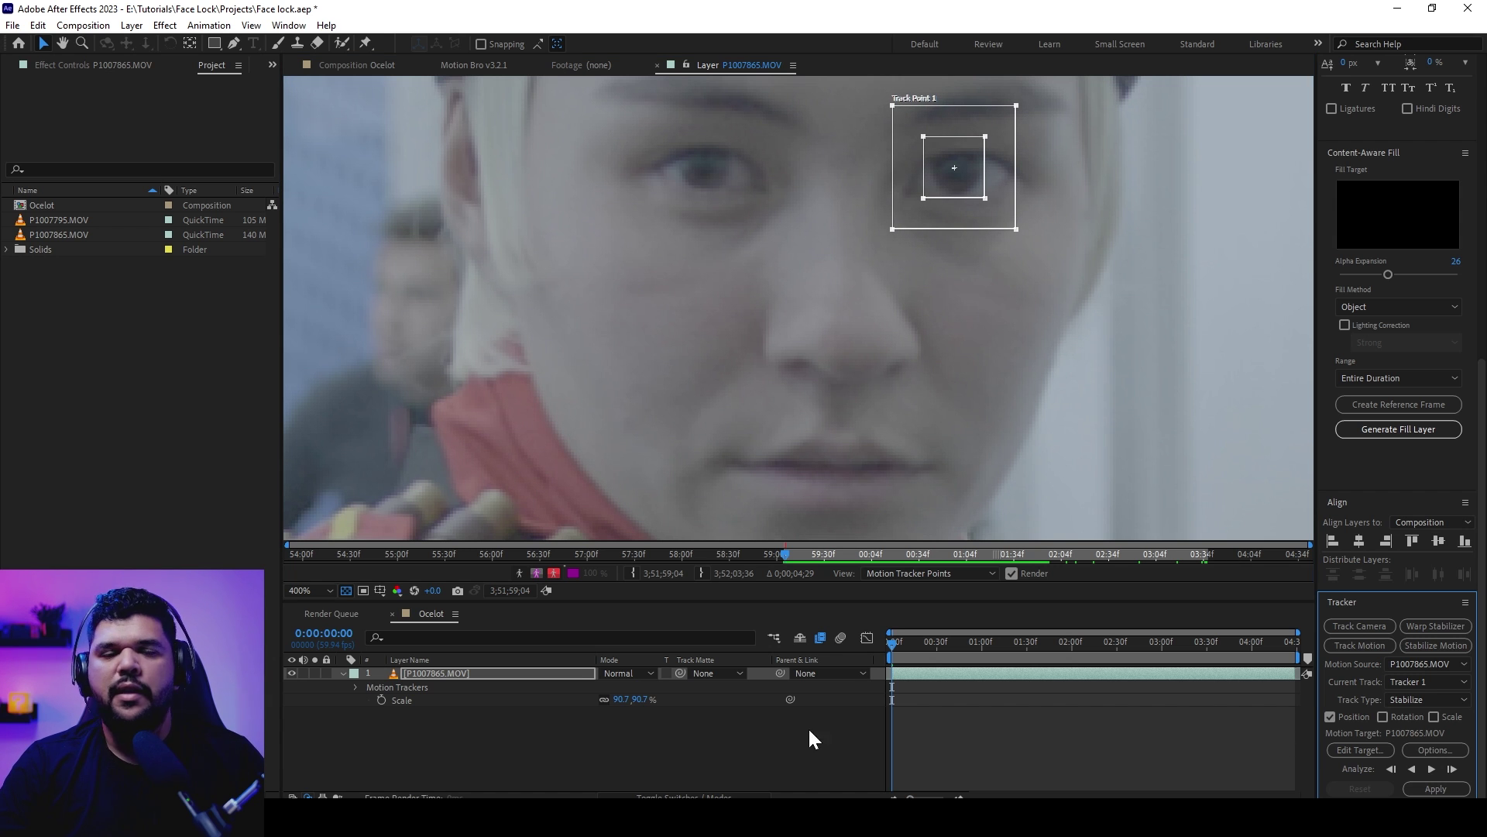
{"action": "left_click", "coordinate": [1430, 769]}
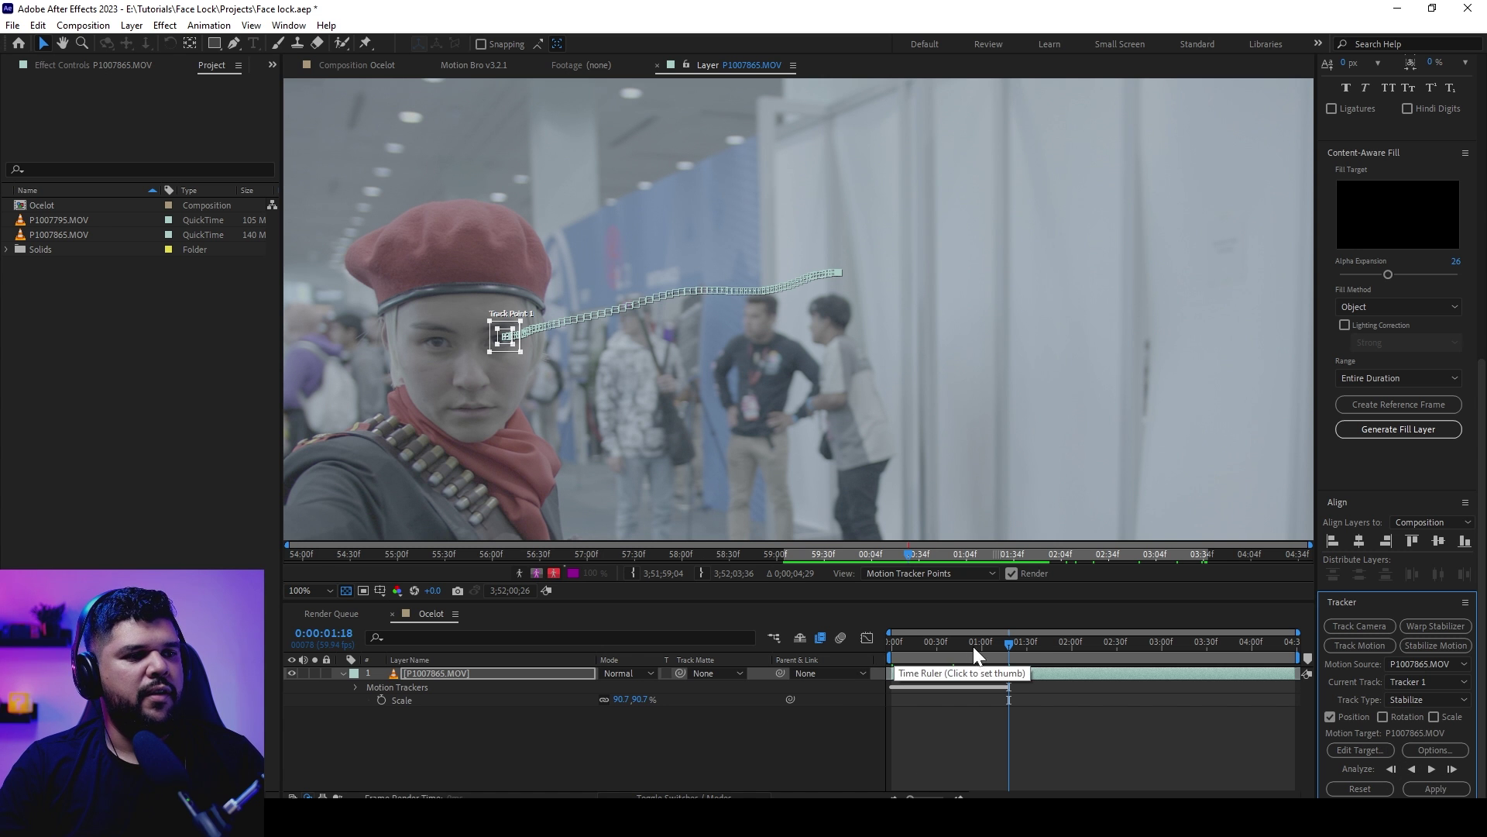
{"action": "left_click_drag", "start_coordinate": [974, 646], "coordinate": [865, 648]}
{"action": "left_click", "coordinate": [1431, 768]}
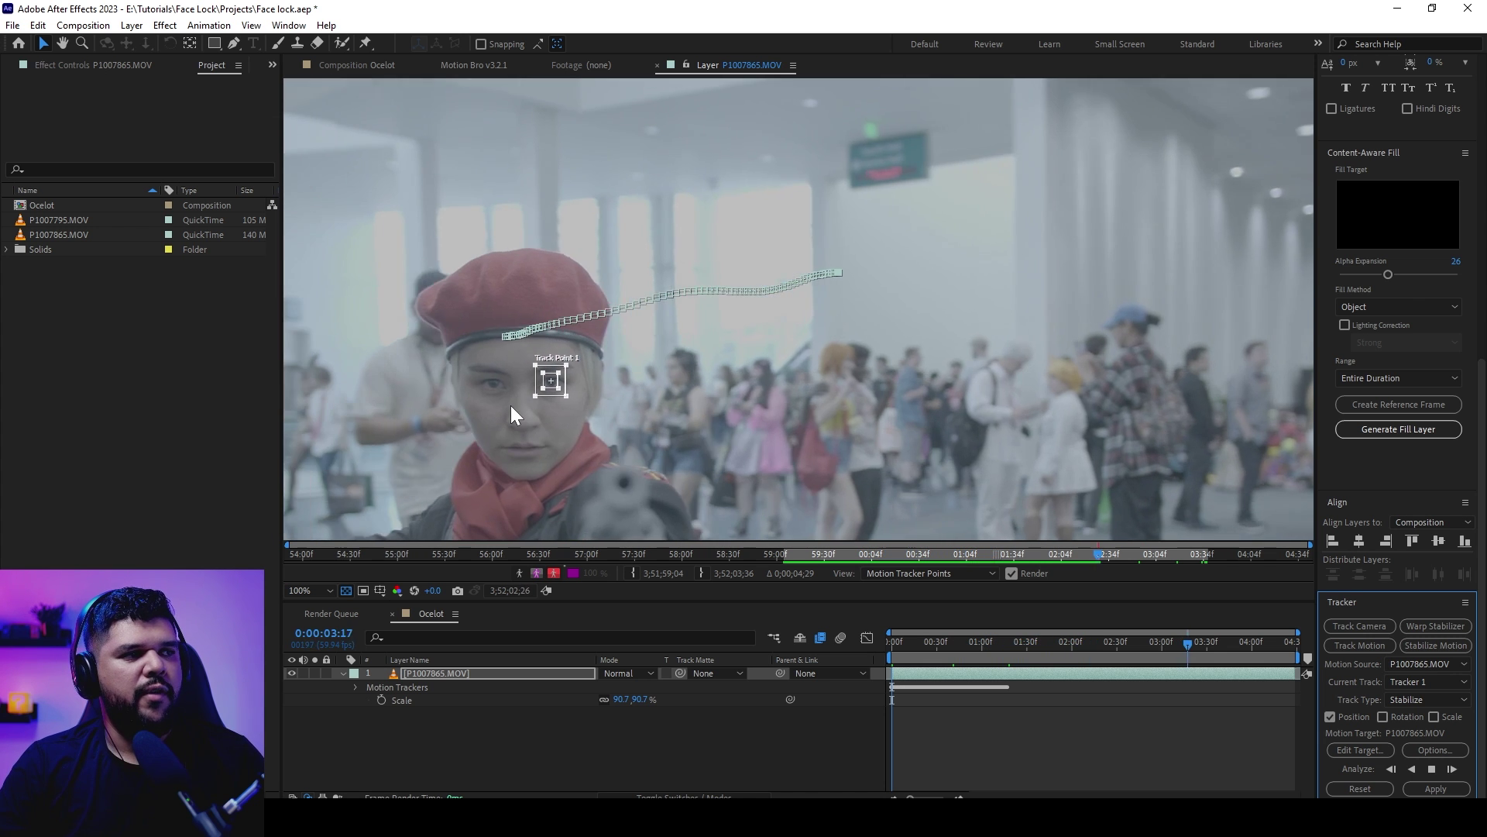
{"action": "left_click_drag", "start_coordinate": [969, 644], "coordinate": [798, 652]}
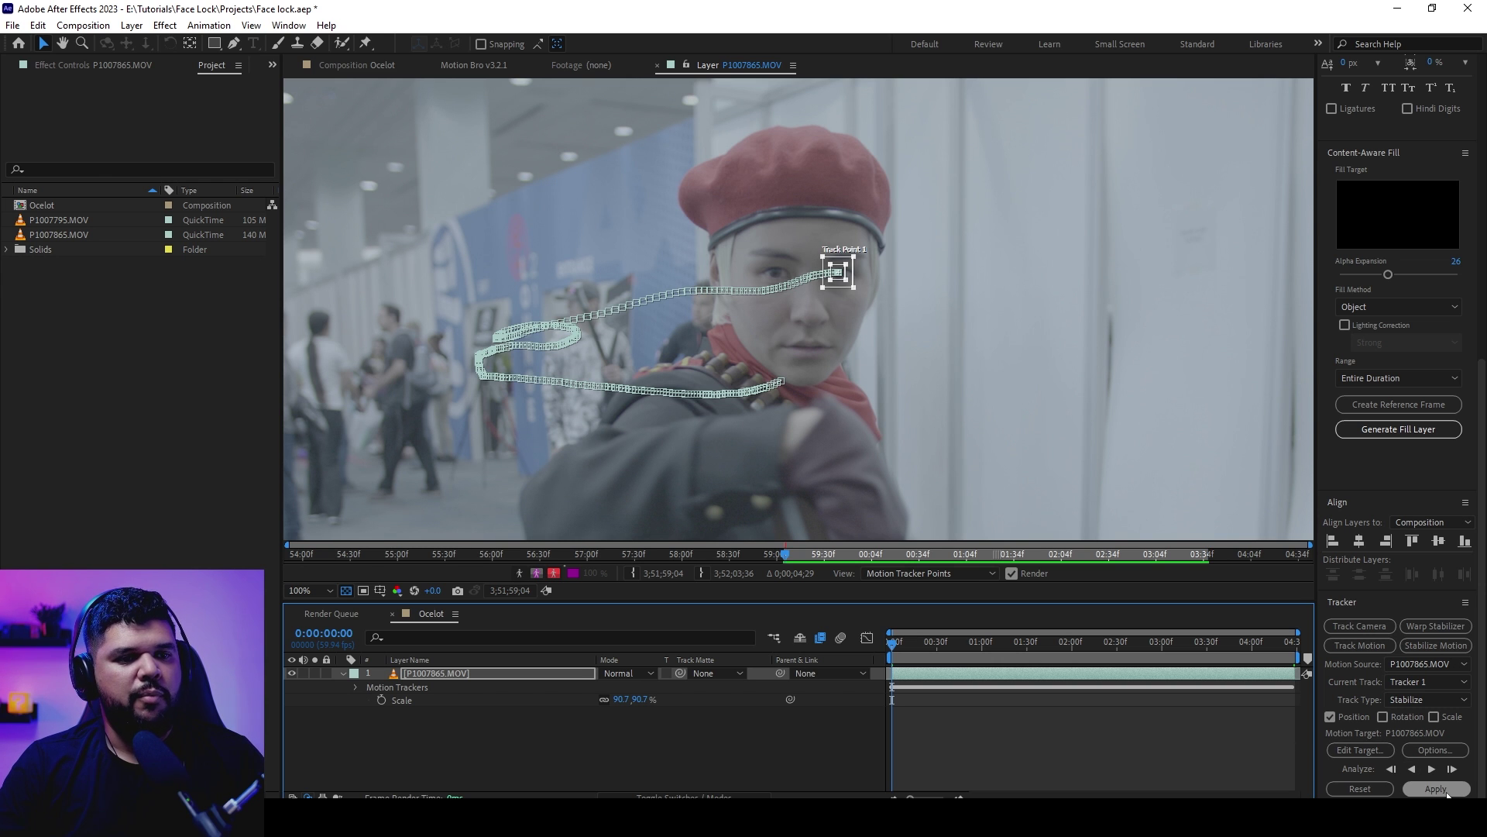
Apply the face track in X and Y, then preview the stabilized Ocelot composition
{"action": "left_click", "coordinate": [1438, 790]}
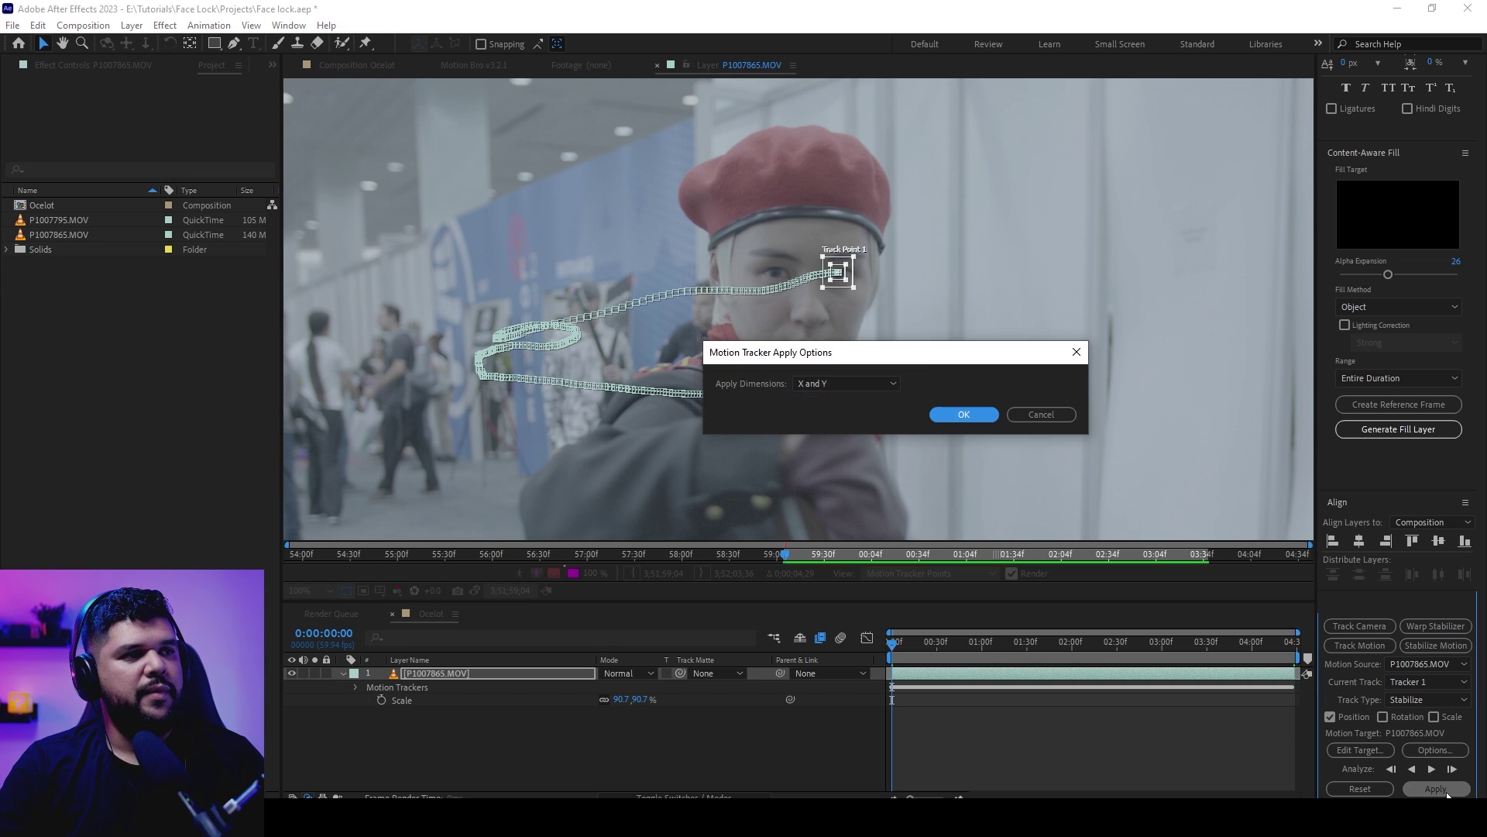
{"action": "left_click", "coordinate": [966, 416]}
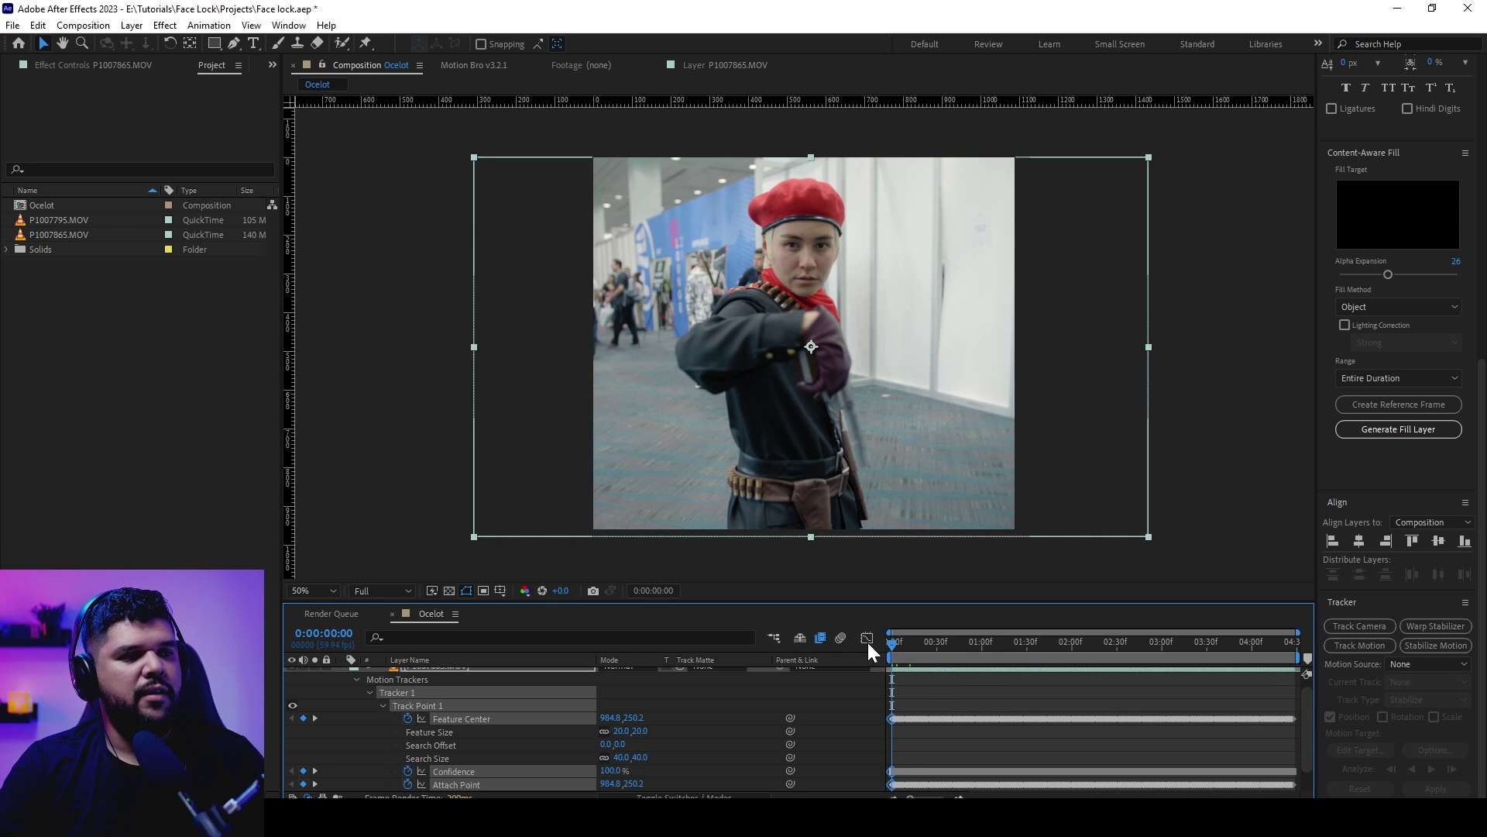
{"action": "key", "text": "space"}
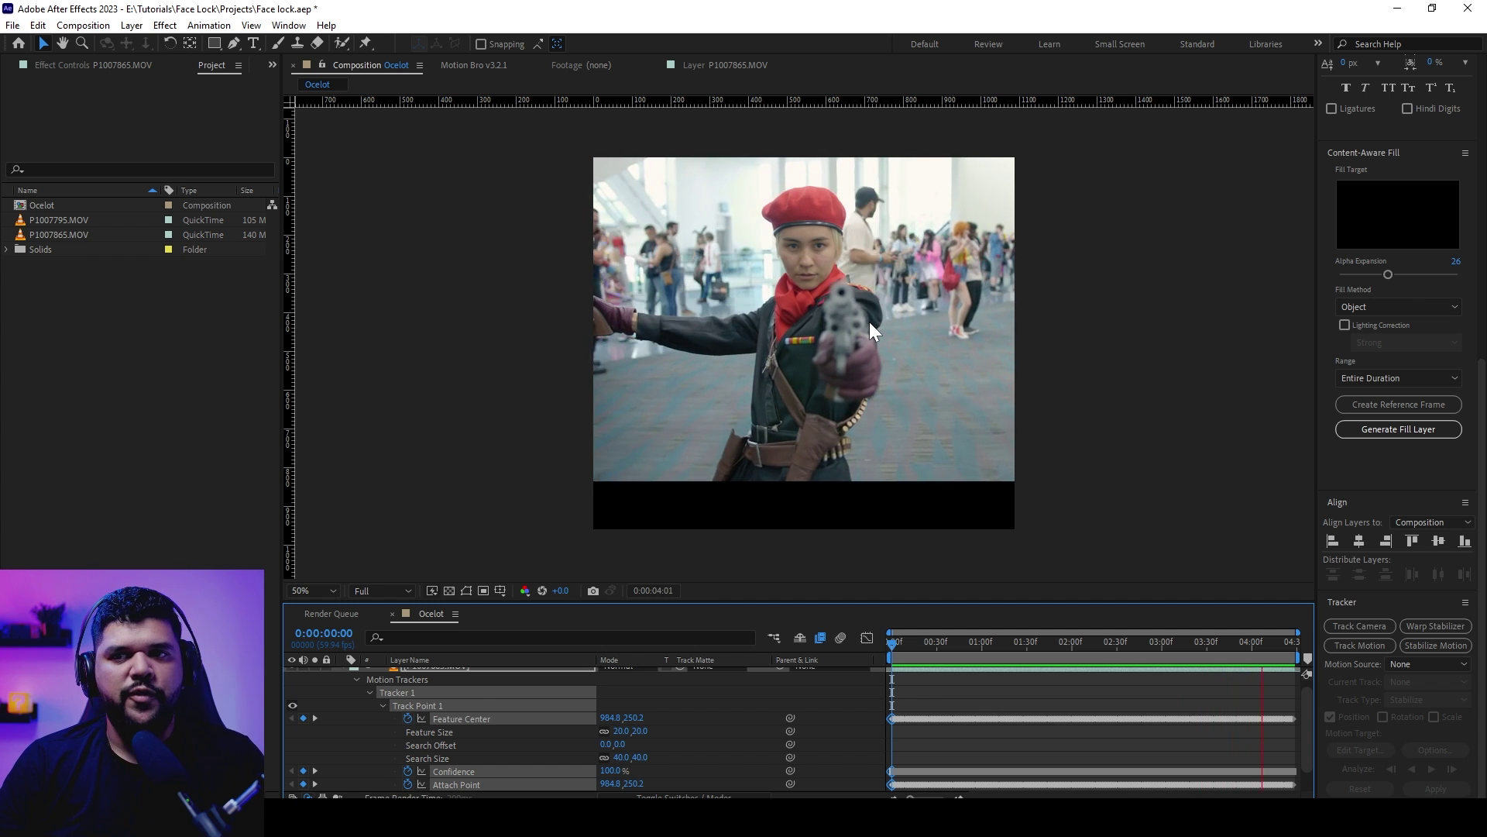
{"action": "left_click", "coordinate": [731, 416]}
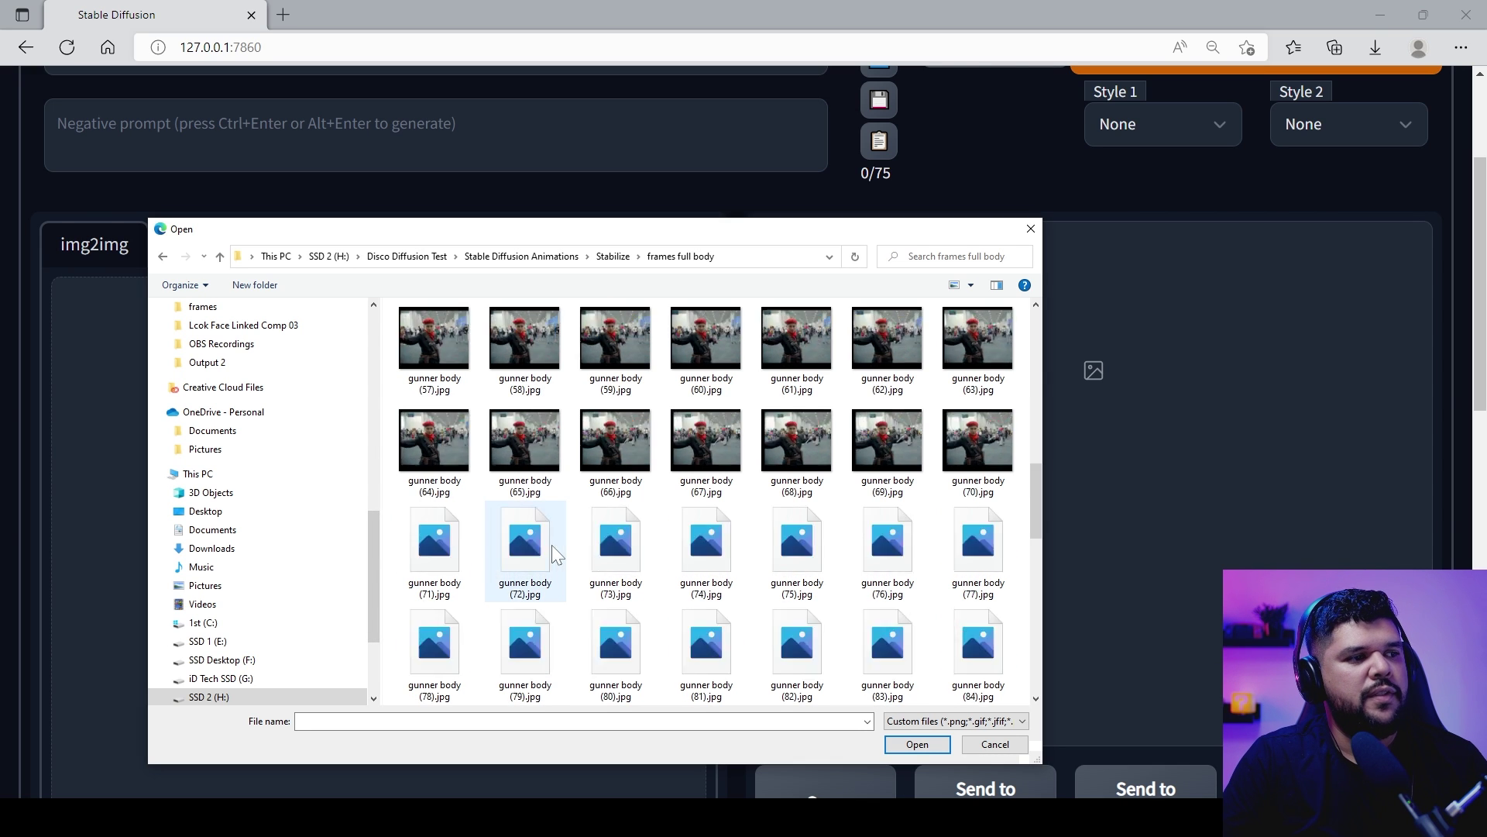
Load a gunner body frame into img2img with the prompt 'revolver ocelot, art by Yoji Shinkwawa'
{"action": "double_click", "coordinate": [611, 528]}
{"action": "scroll", "coordinate": [609, 527], "scroll_direction": "down", "scroll_amount": 2}
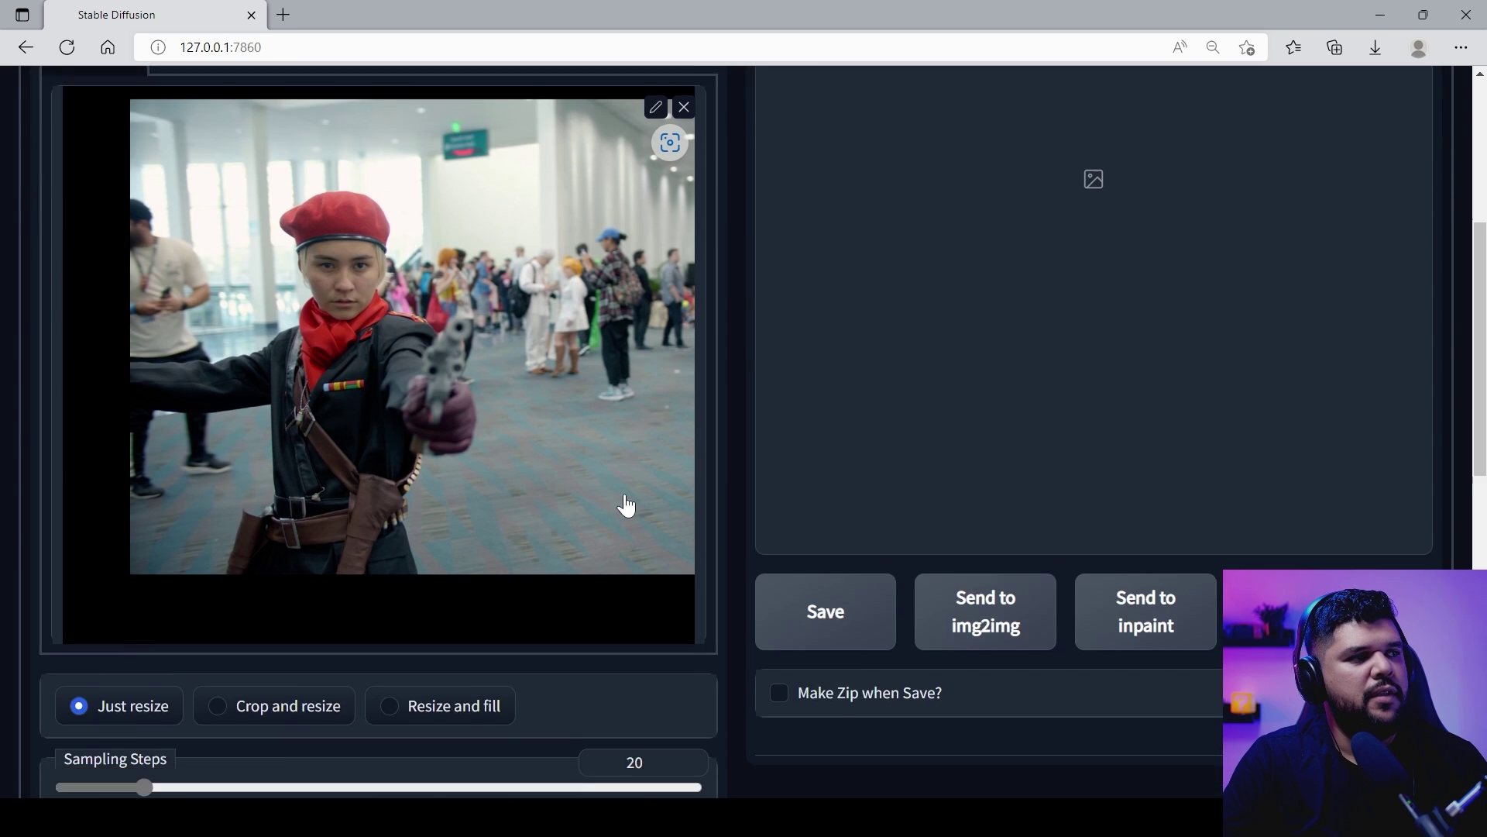
{"action": "scroll", "coordinate": [625, 504], "scroll_direction": "up", "scroll_amount": 5}
{"action": "left_click", "coordinate": [70, 249]}
{"action": "type", "text": "revolver ocelot"}
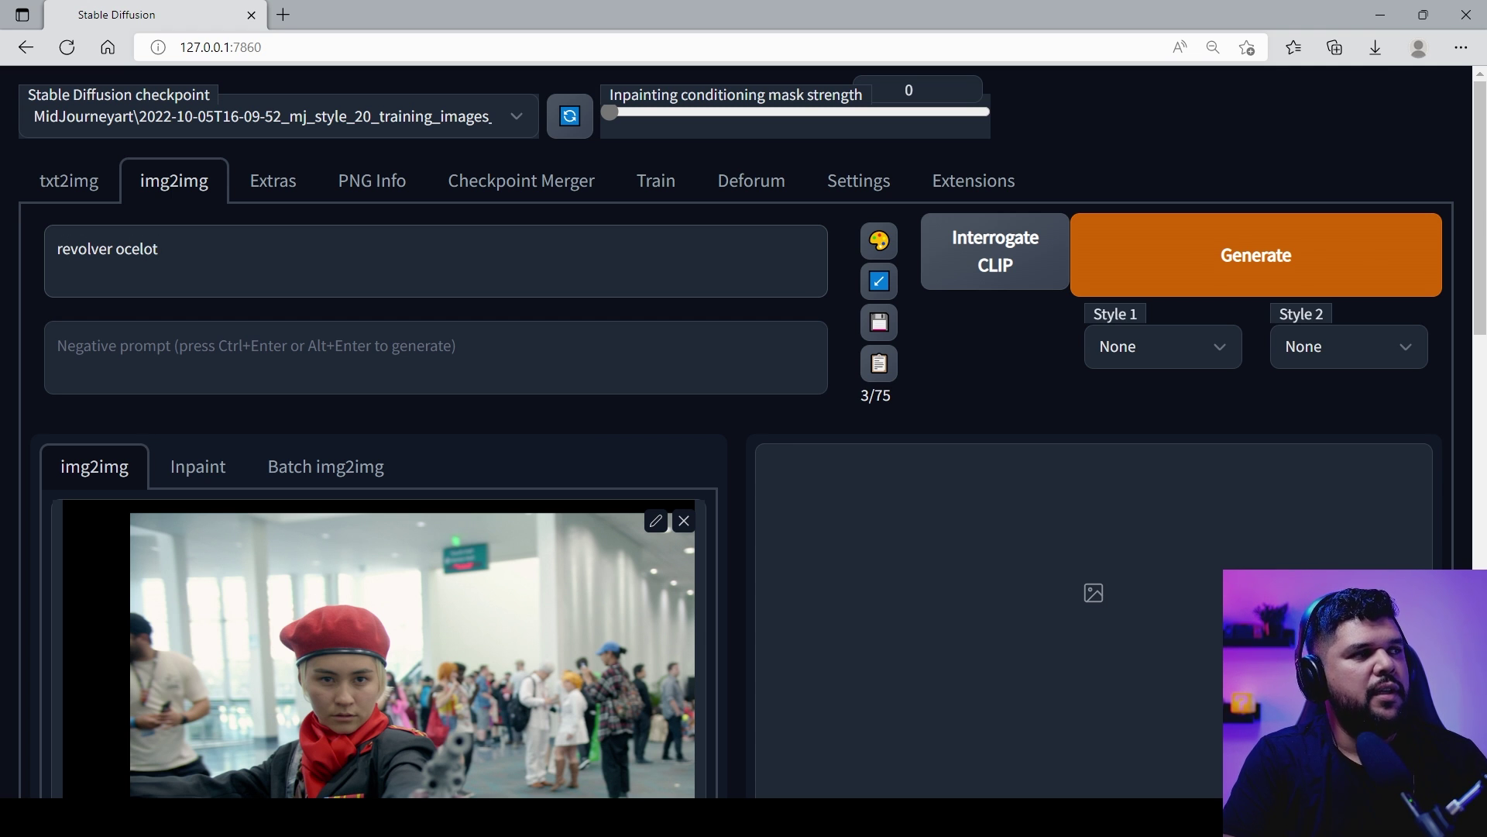
{"action": "type", "text": ", art by Yoji "}
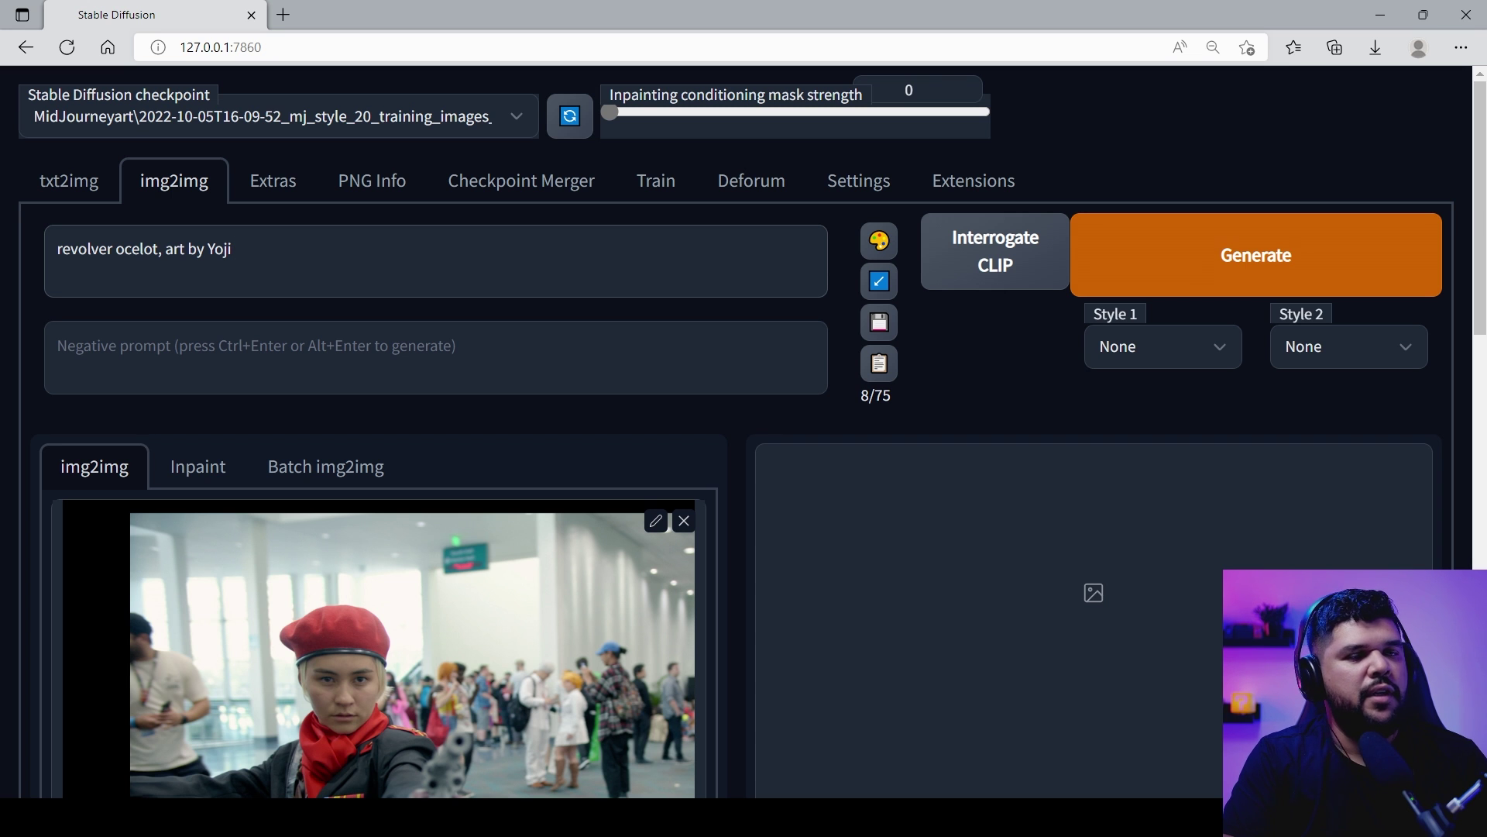
{"action": "type", "text": "Shinkwa"}
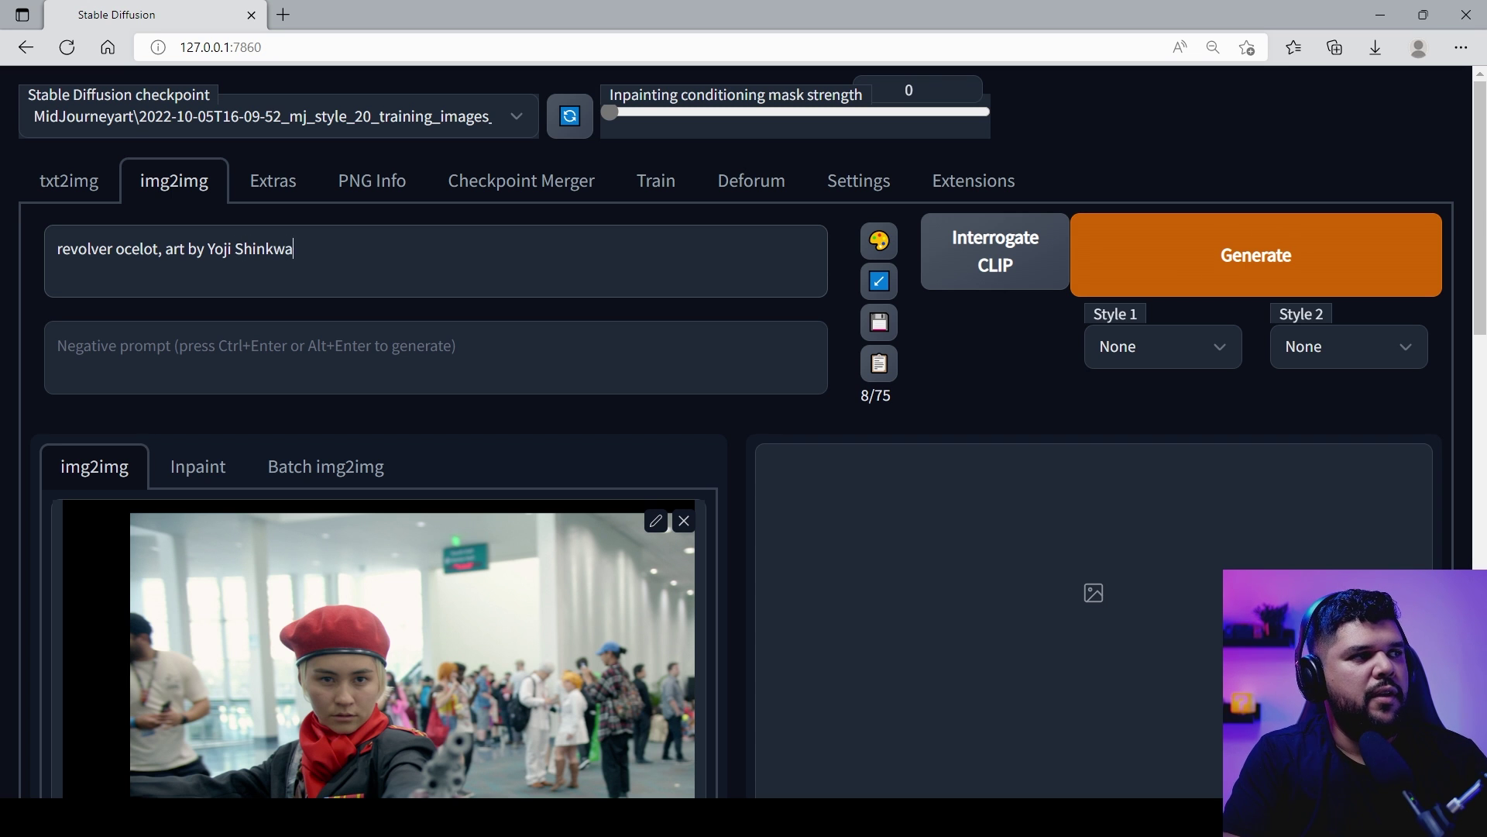
{"action": "key", "text": "BackSpace"}
{"action": "key", "text": "BackSpace"}
{"action": "type", "text": "awa"}
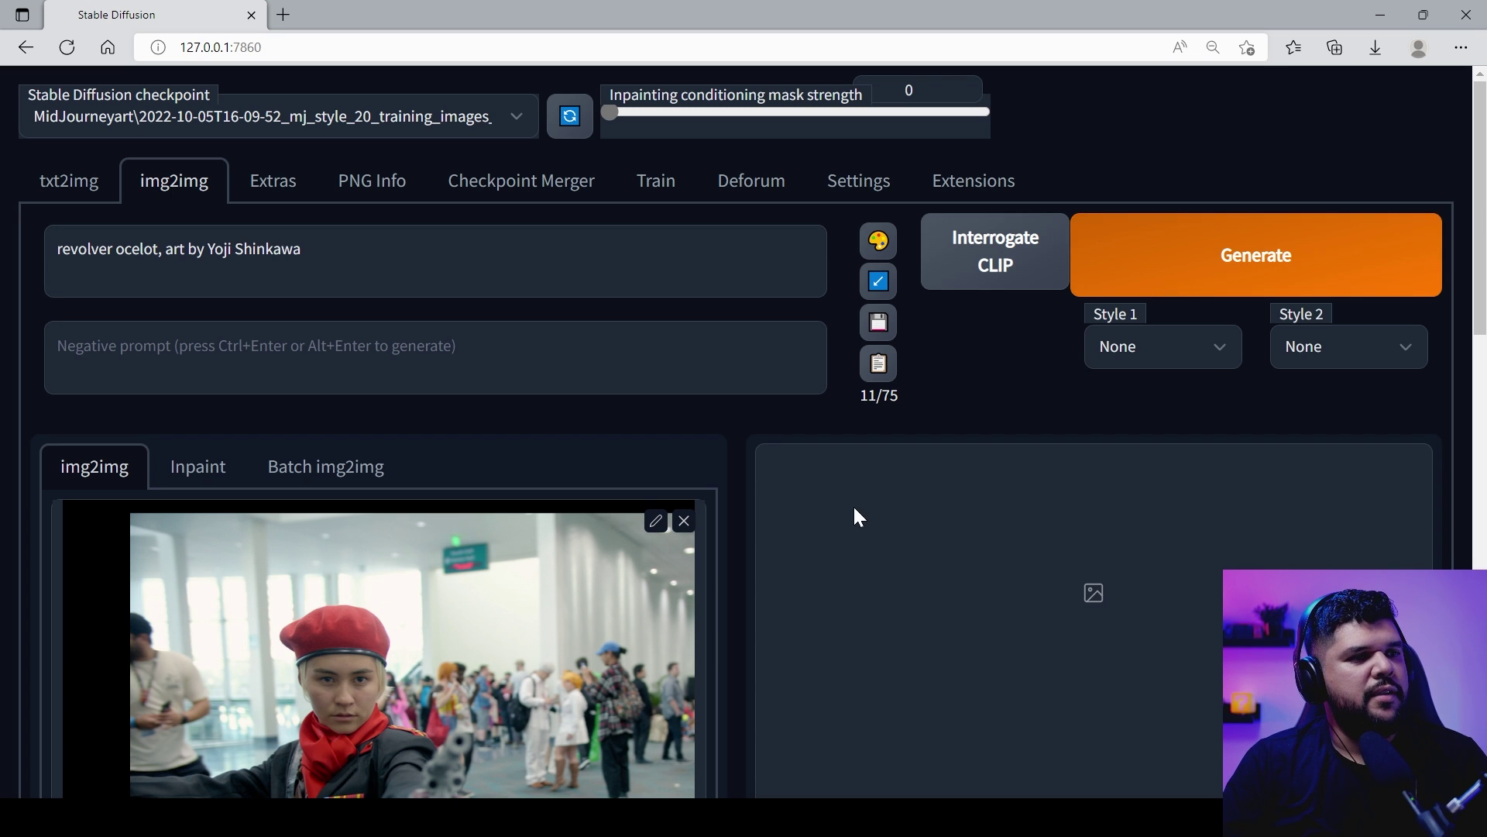
Generate the Shinkawa-style restyle of the gunner frame
{"action": "left_click", "coordinate": [1153, 283]}
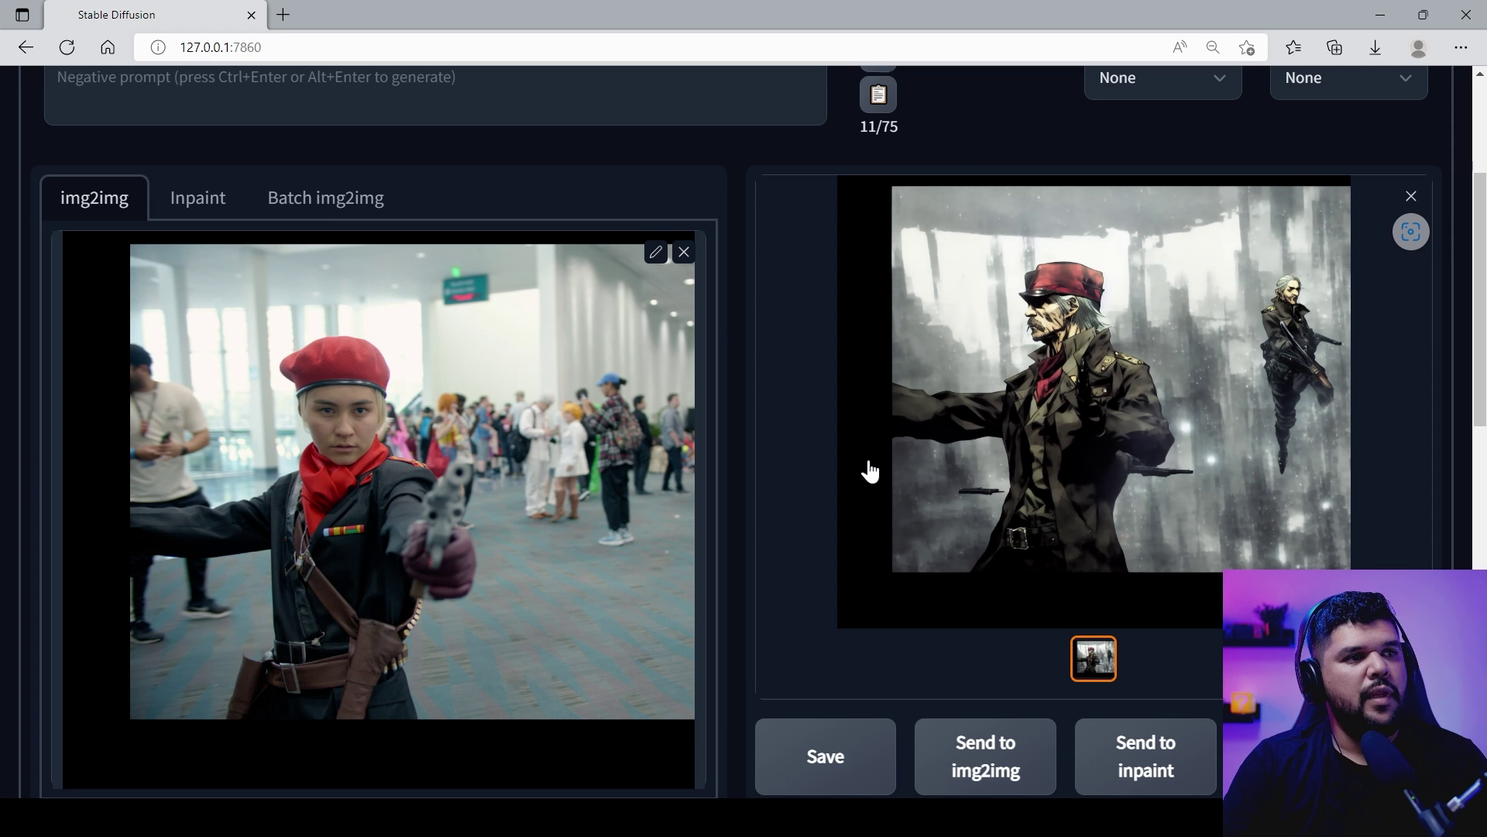
{"action": "scroll", "coordinate": [866, 460], "scroll_direction": "down", "scroll_amount": 3}
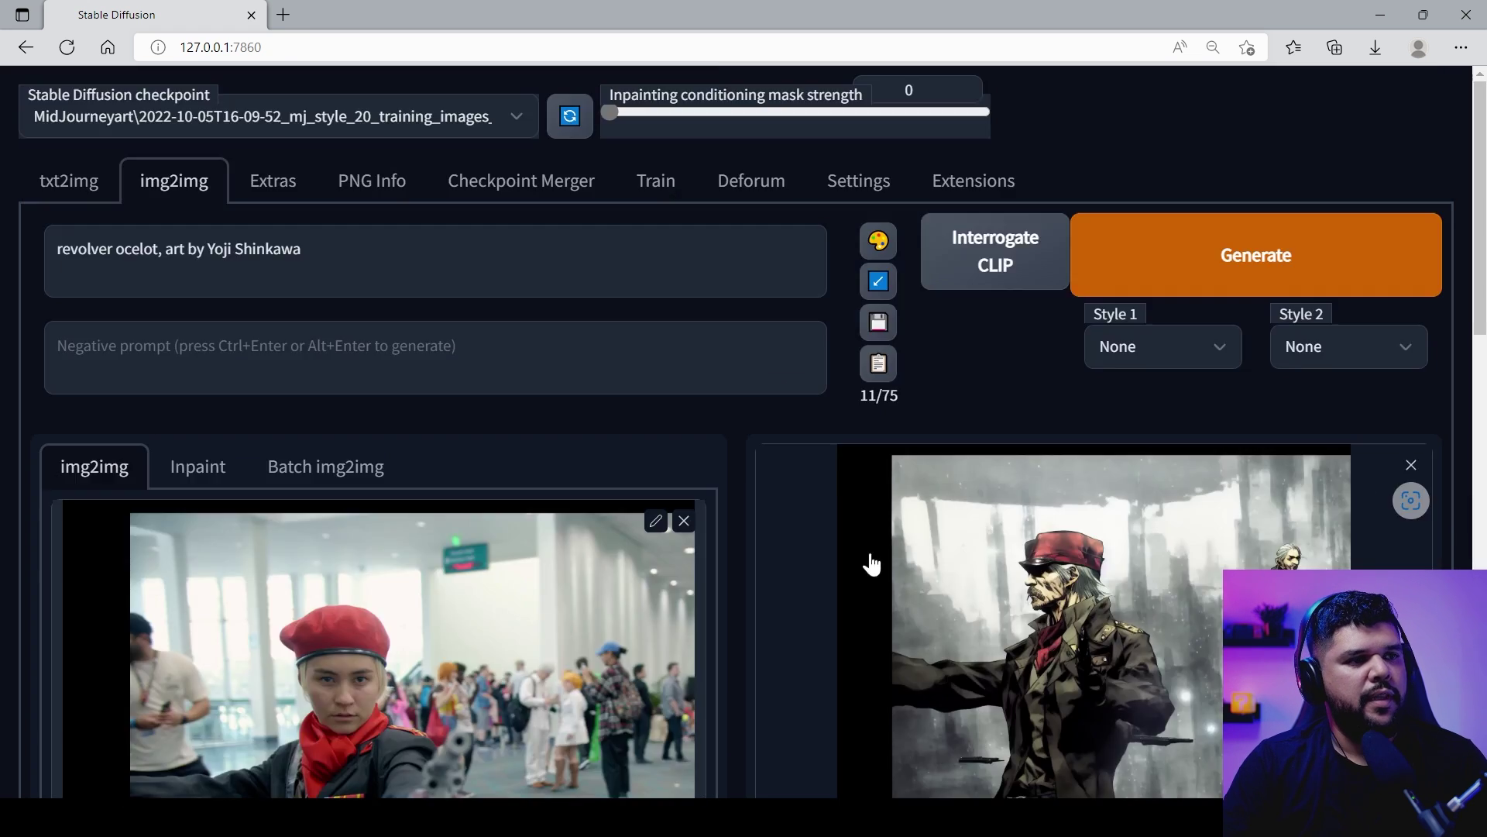
{"action": "scroll", "coordinate": [870, 565], "scroll_direction": "down", "scroll_amount": 10}
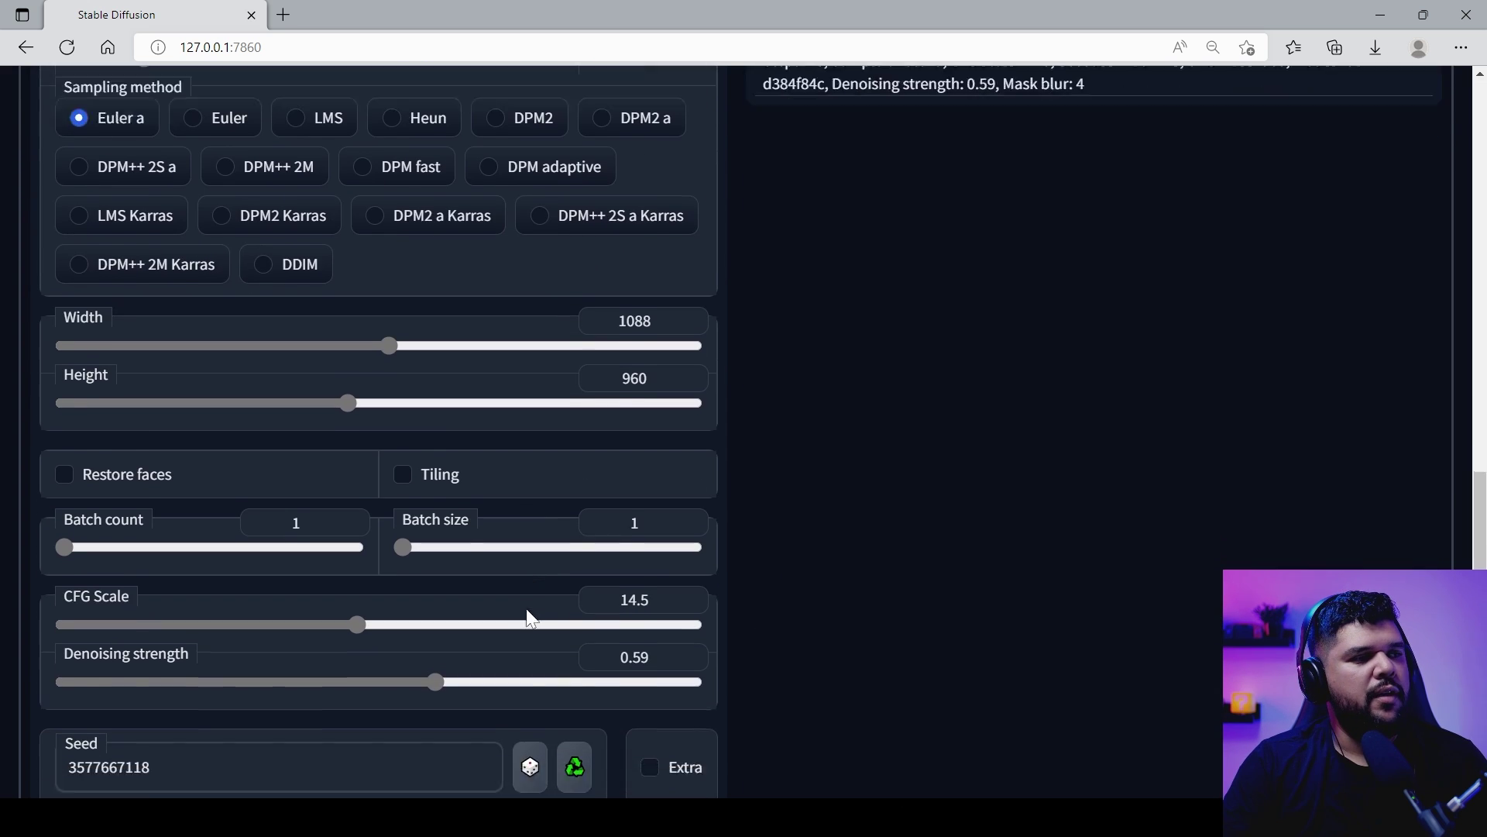
{"action": "scroll", "coordinate": [527, 608], "scroll_direction": "down", "scroll_amount": 3}
Lower denoising strength to 0.3 and raise CFG scale to 15, viewing the render full size
{"action": "left_click_drag", "start_coordinate": [434, 492], "coordinate": [348, 493]}
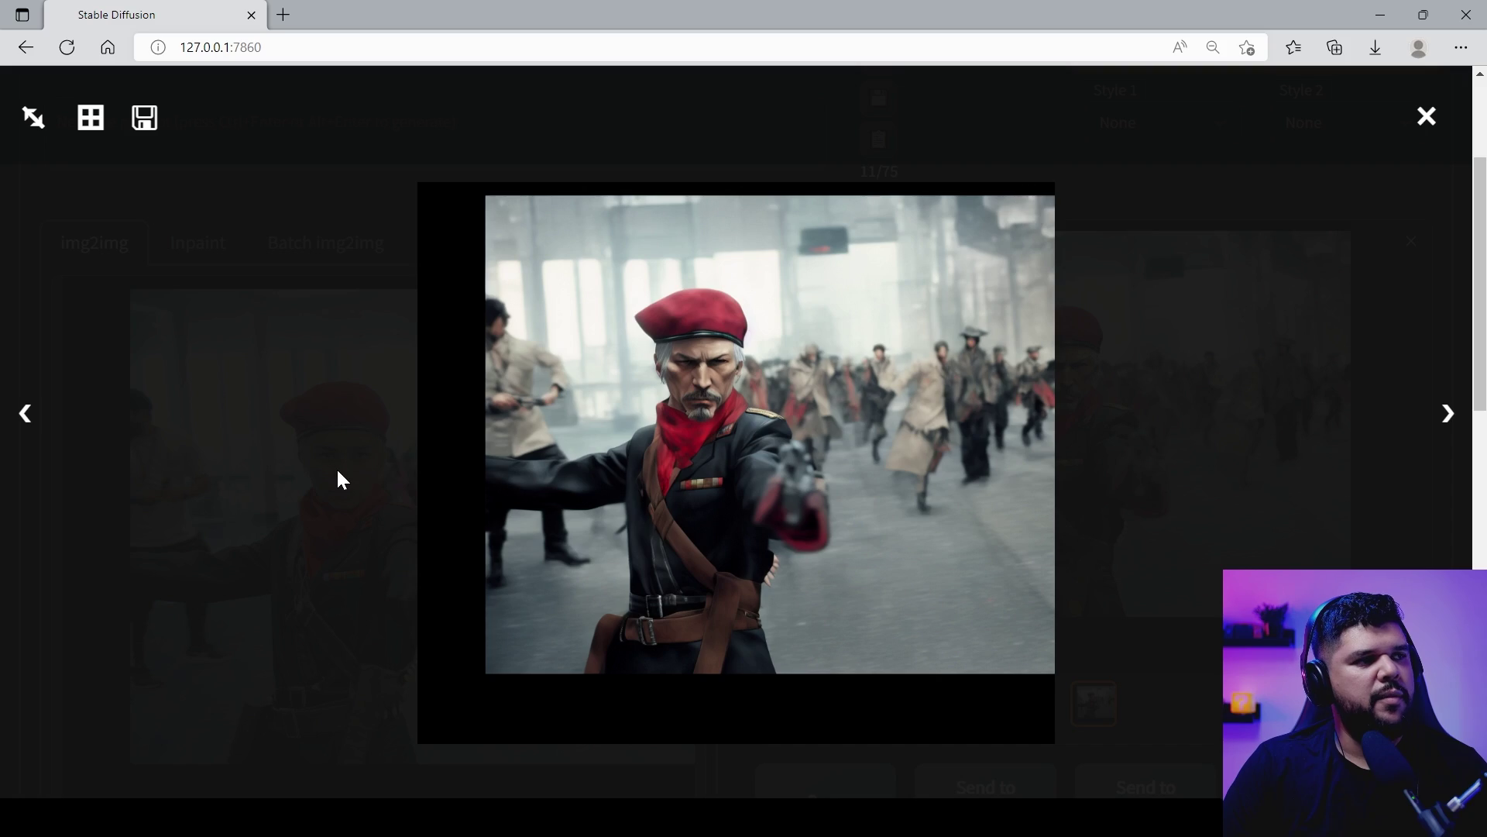
{"action": "left_click", "coordinate": [336, 473]}
{"action": "scroll", "coordinate": [482, 606], "scroll_direction": "down", "scroll_amount": 10}
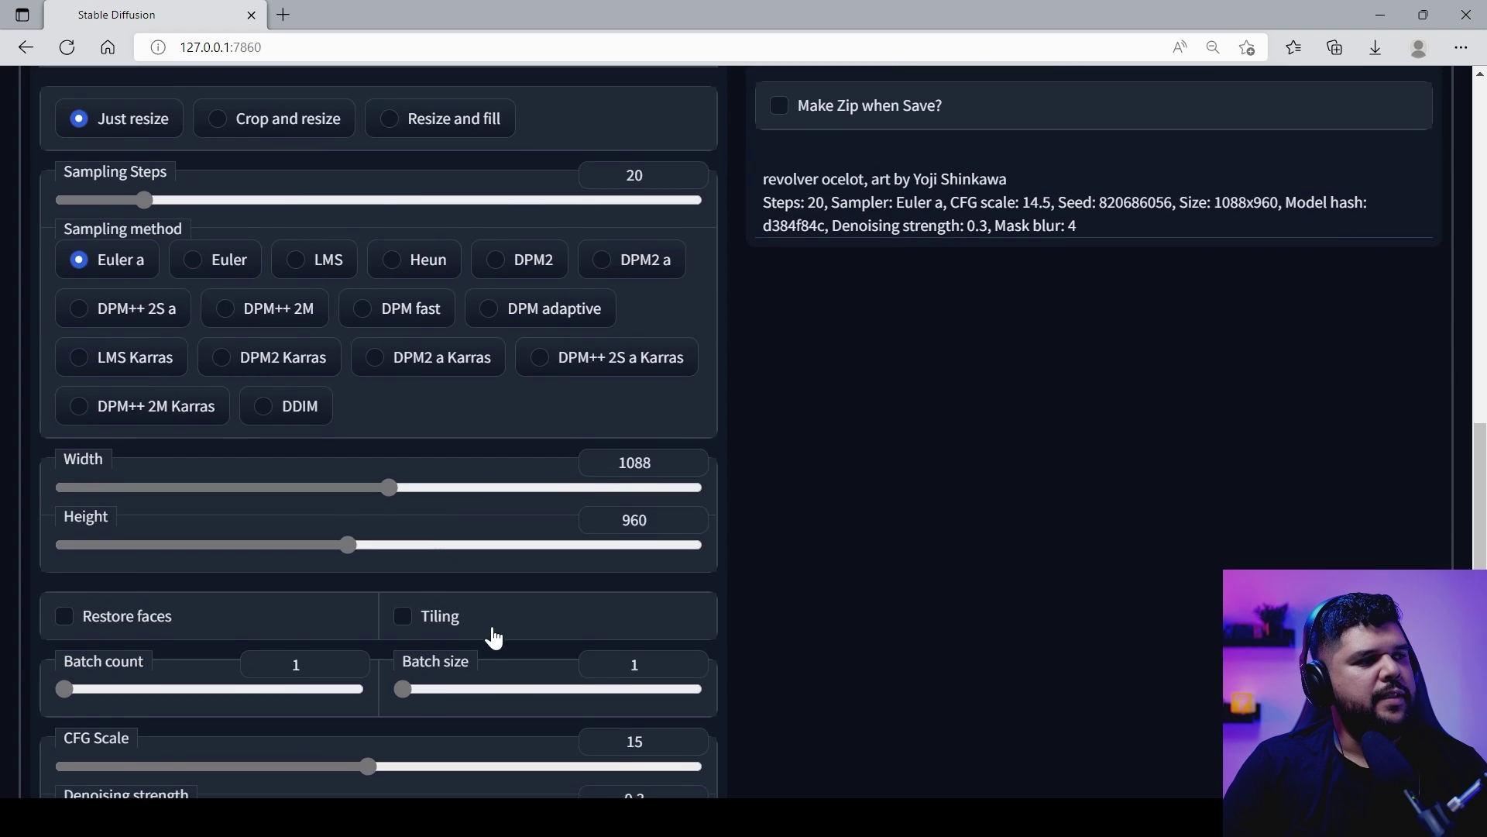
{"action": "scroll", "coordinate": [494, 637], "scroll_direction": "down", "scroll_amount": 5}
{"action": "left_click_drag", "start_coordinate": [369, 433], "coordinate": [458, 438]}
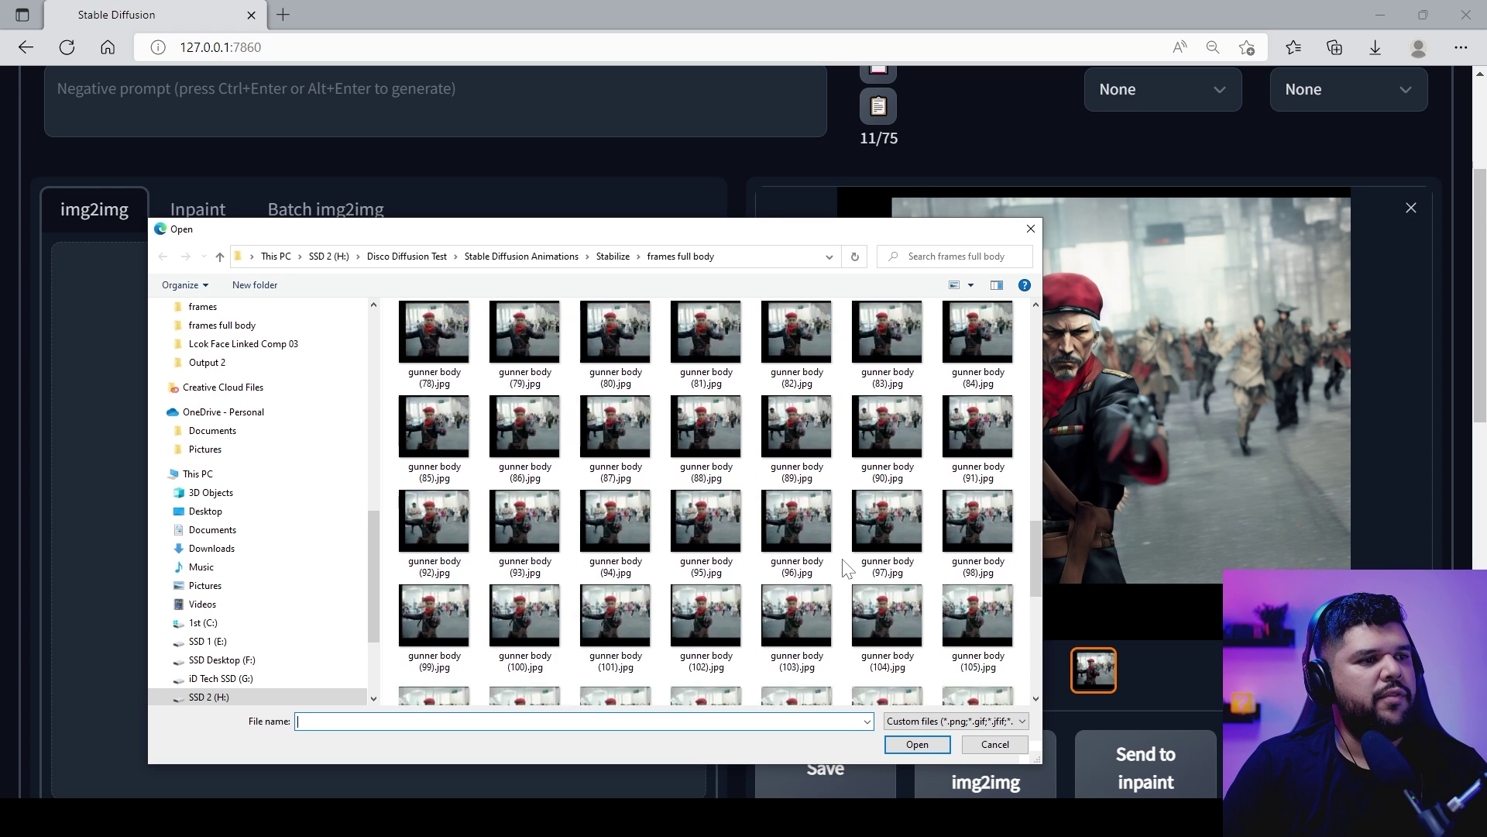
Load another gunner body frame and generate its restyled version
{"action": "left_click", "coordinate": [803, 520]}
{"action": "double_click", "coordinate": [802, 519]}
{"action": "scroll", "coordinate": [840, 588], "scroll_direction": "up", "scroll_amount": 3}
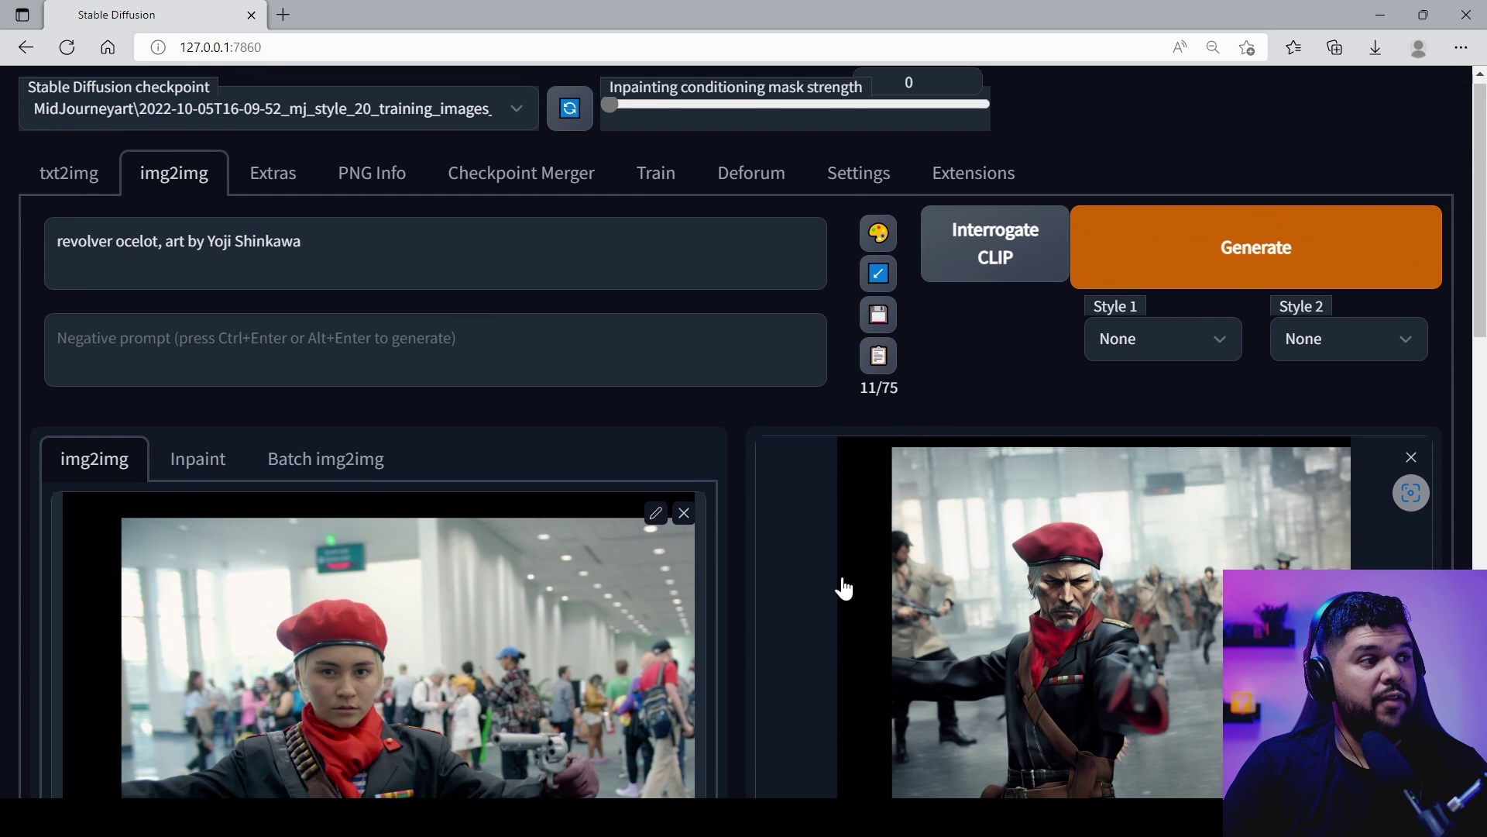
{"action": "left_click", "coordinate": [1266, 261]}
{"action": "scroll", "coordinate": [1105, 433], "scroll_direction": "down", "scroll_amount": 3}
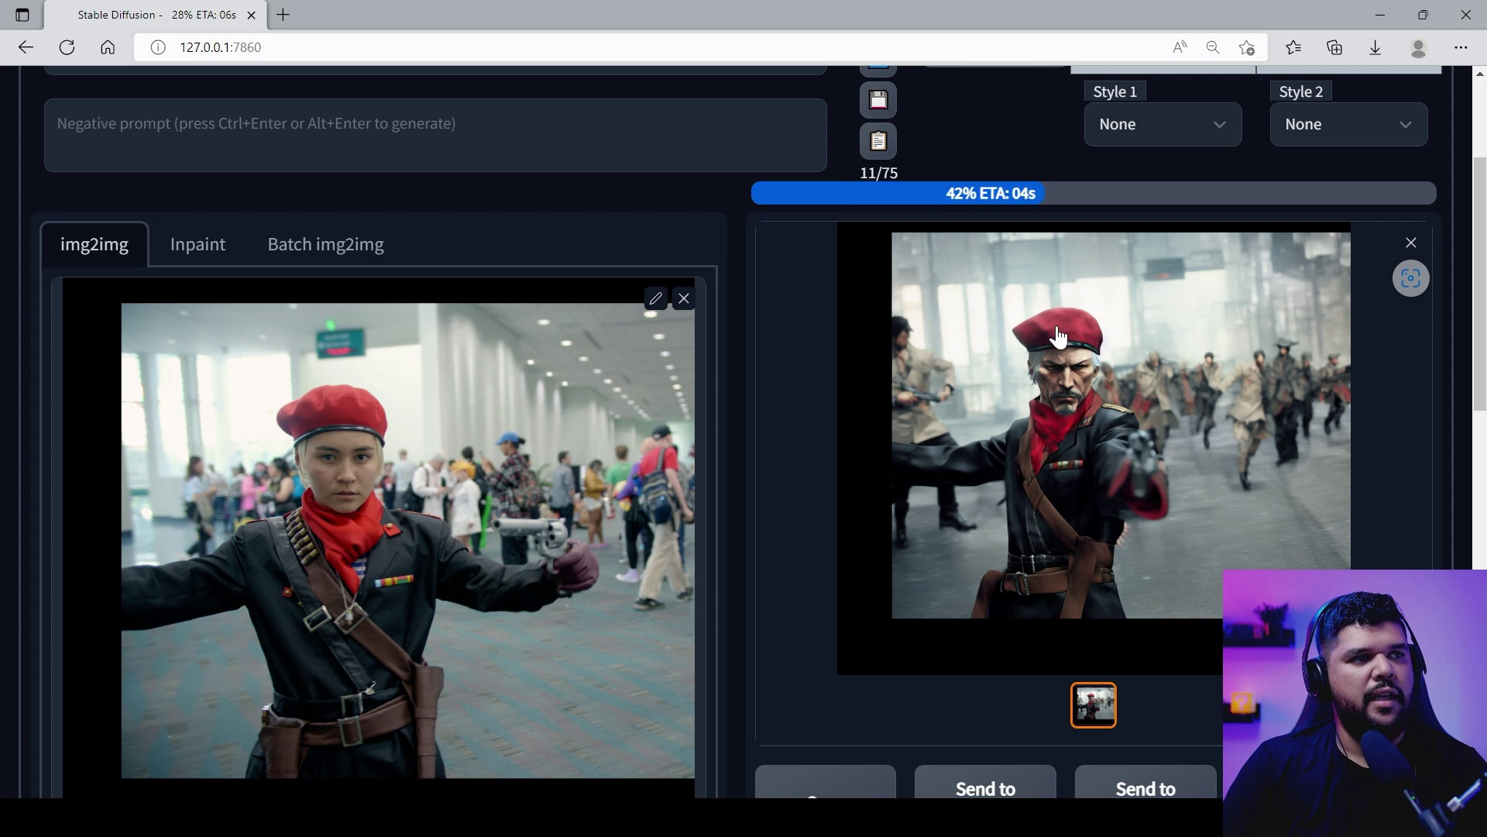
{"action": "scroll", "coordinate": [1063, 413], "scroll_direction": "up", "scroll_amount": 1}
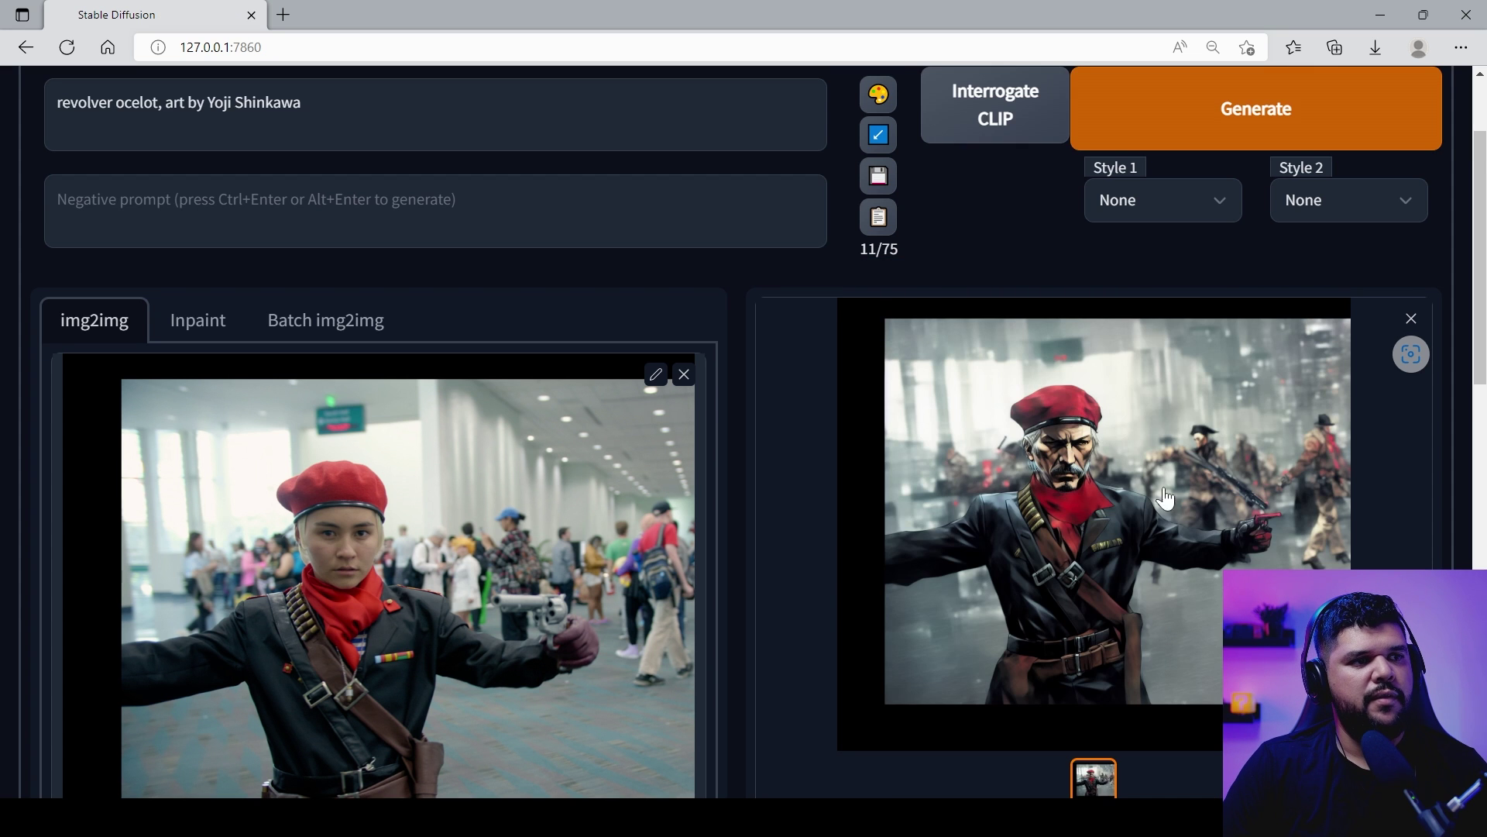
Review the white-haired Ocelot render full size, then clear the input image
{"action": "left_click", "coordinate": [1069, 492]}
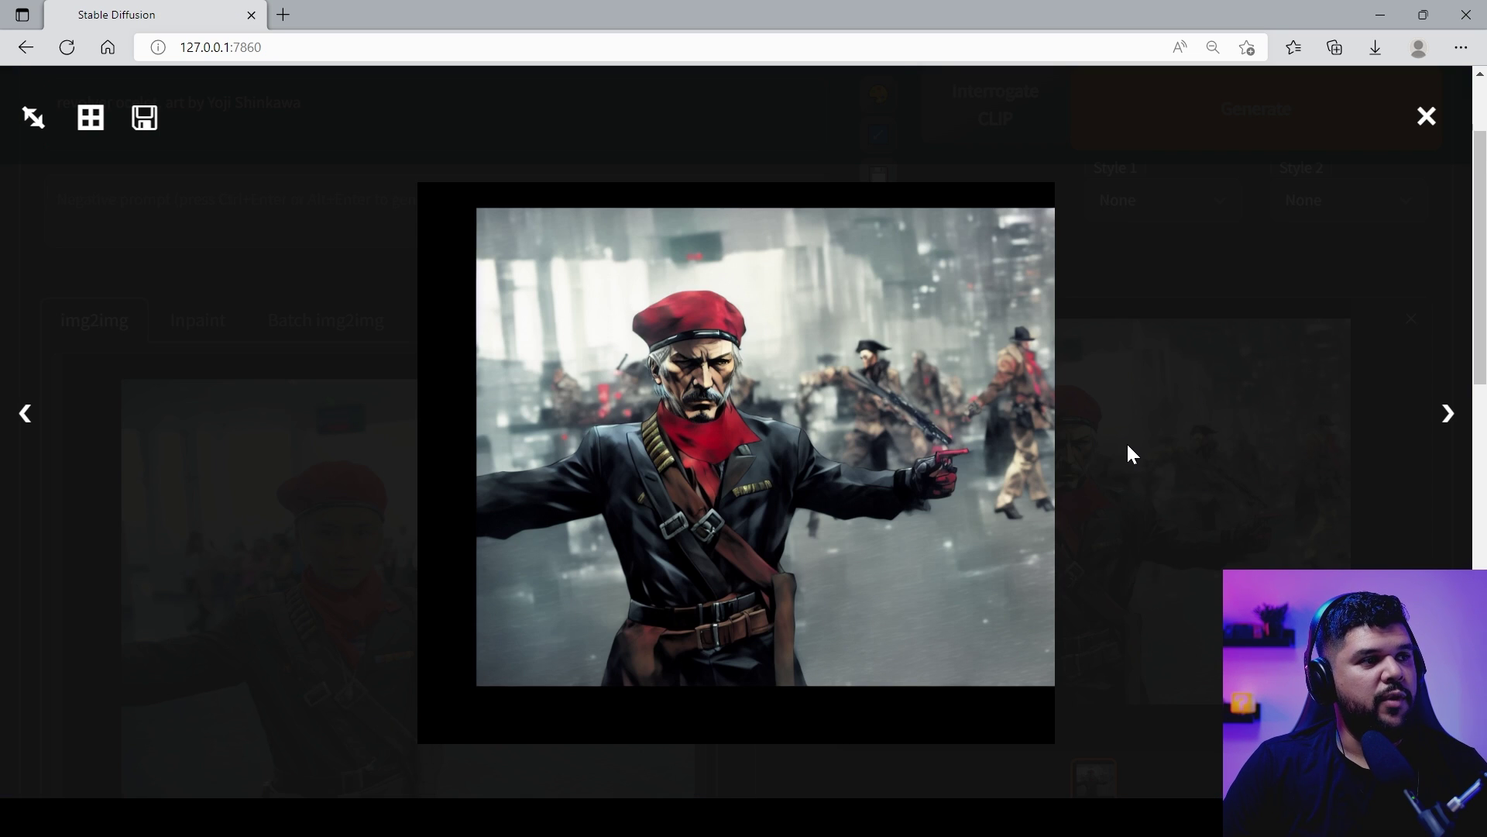
{"action": "mouse_move", "coordinate": [1008, 463]}
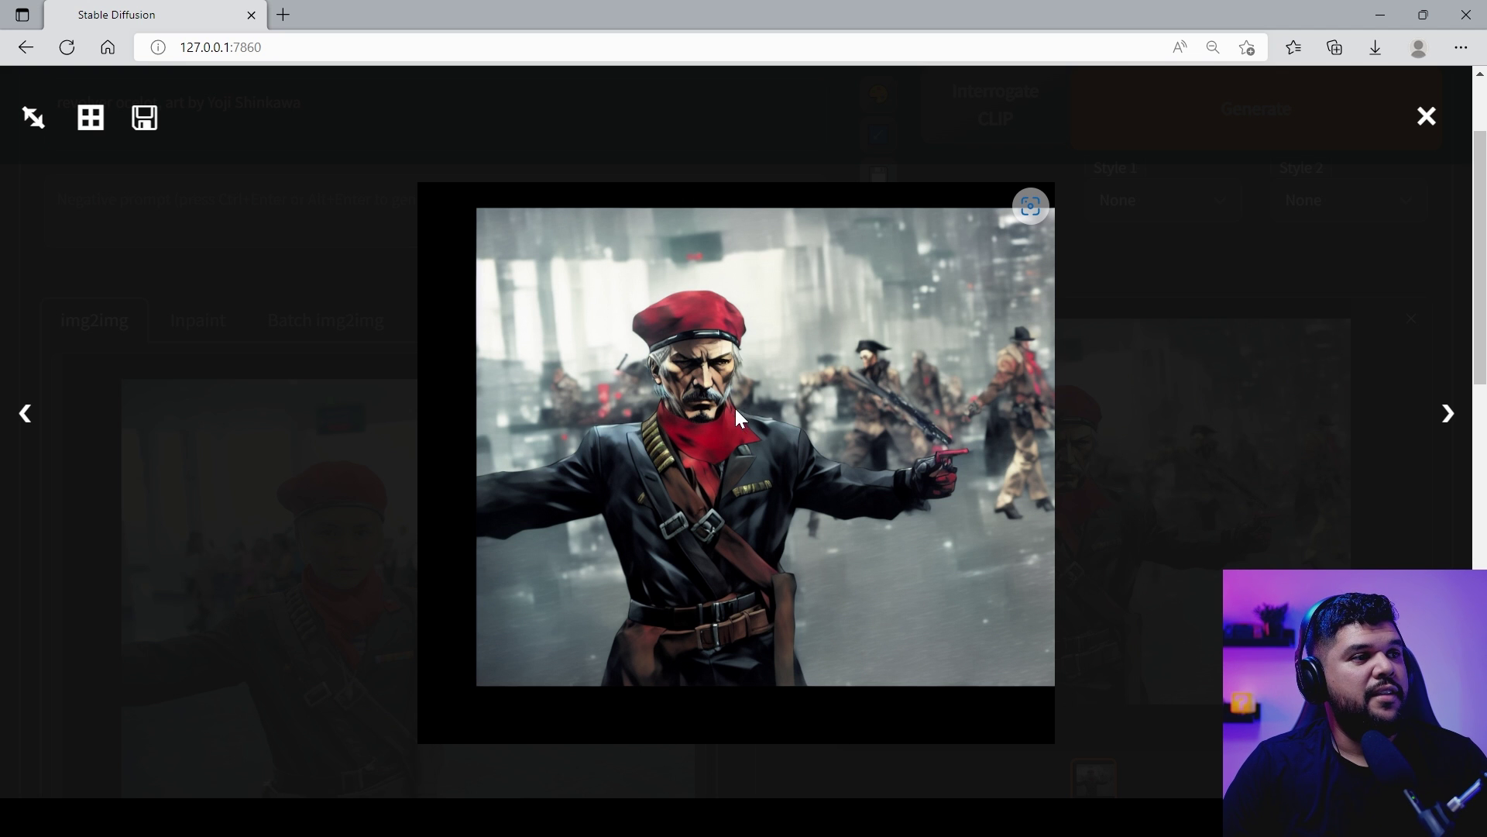
{"action": "left_click", "coordinate": [1164, 337]}
{"action": "scroll", "coordinate": [783, 236], "scroll_direction": "down", "scroll_amount": 3}
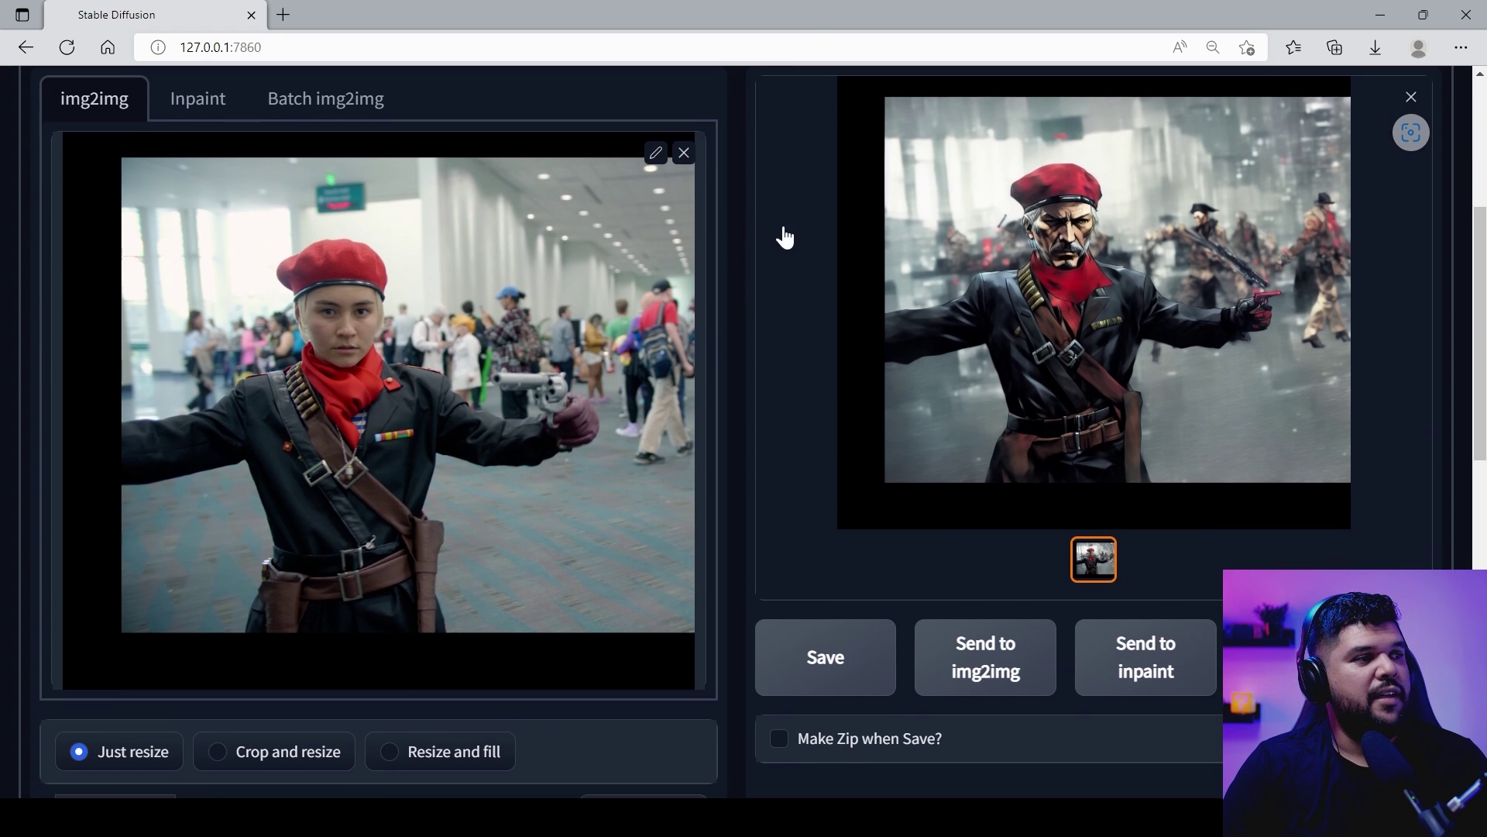
{"action": "left_click", "coordinate": [685, 154]}
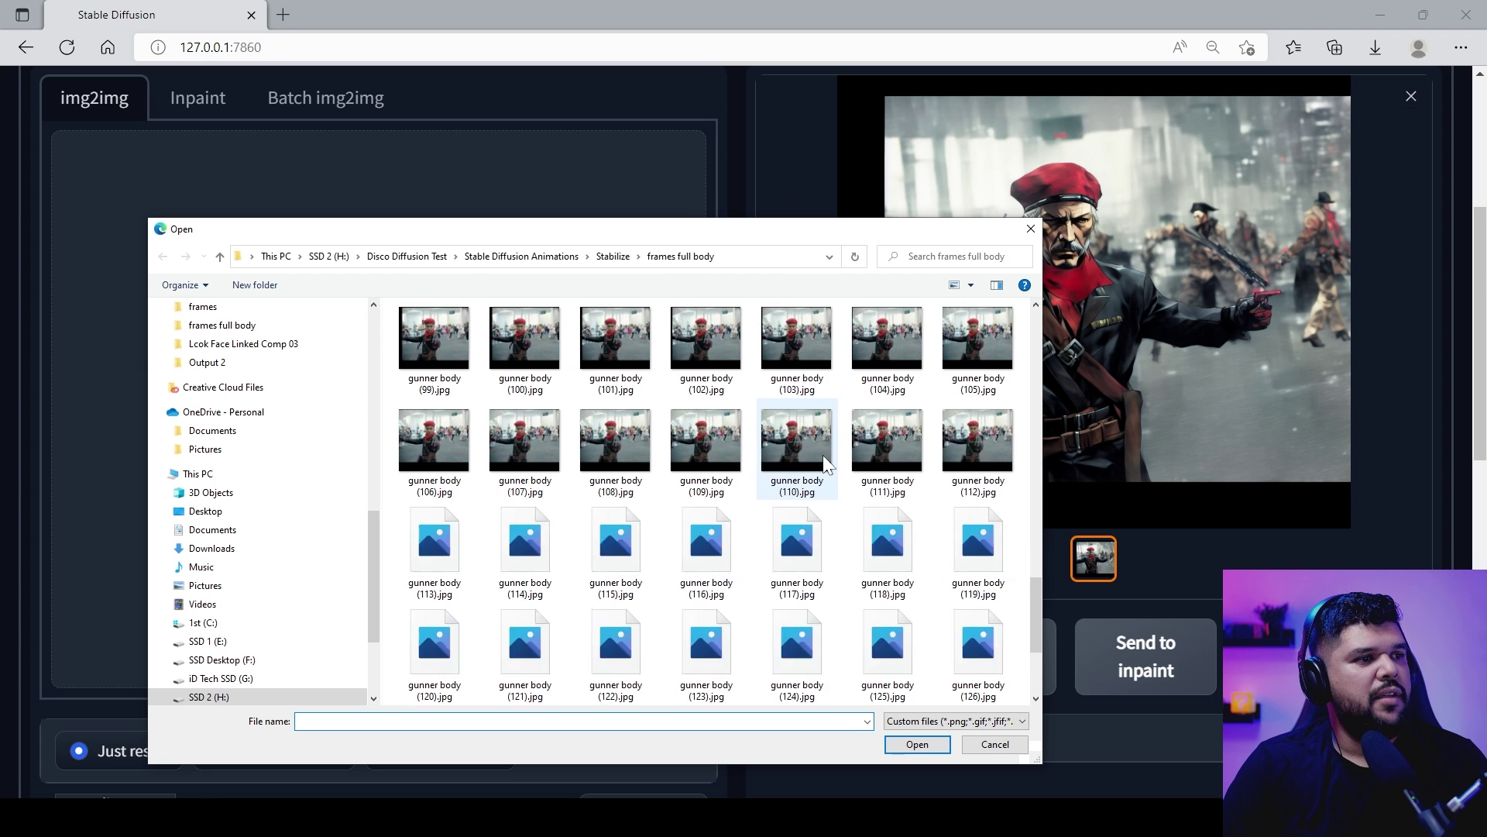
Load gunner body (6) into img2img and confirm denoising 0.3 and CFG 21.5
{"action": "scroll", "coordinate": [872, 449], "scroll_direction": "up", "scroll_amount": 15}
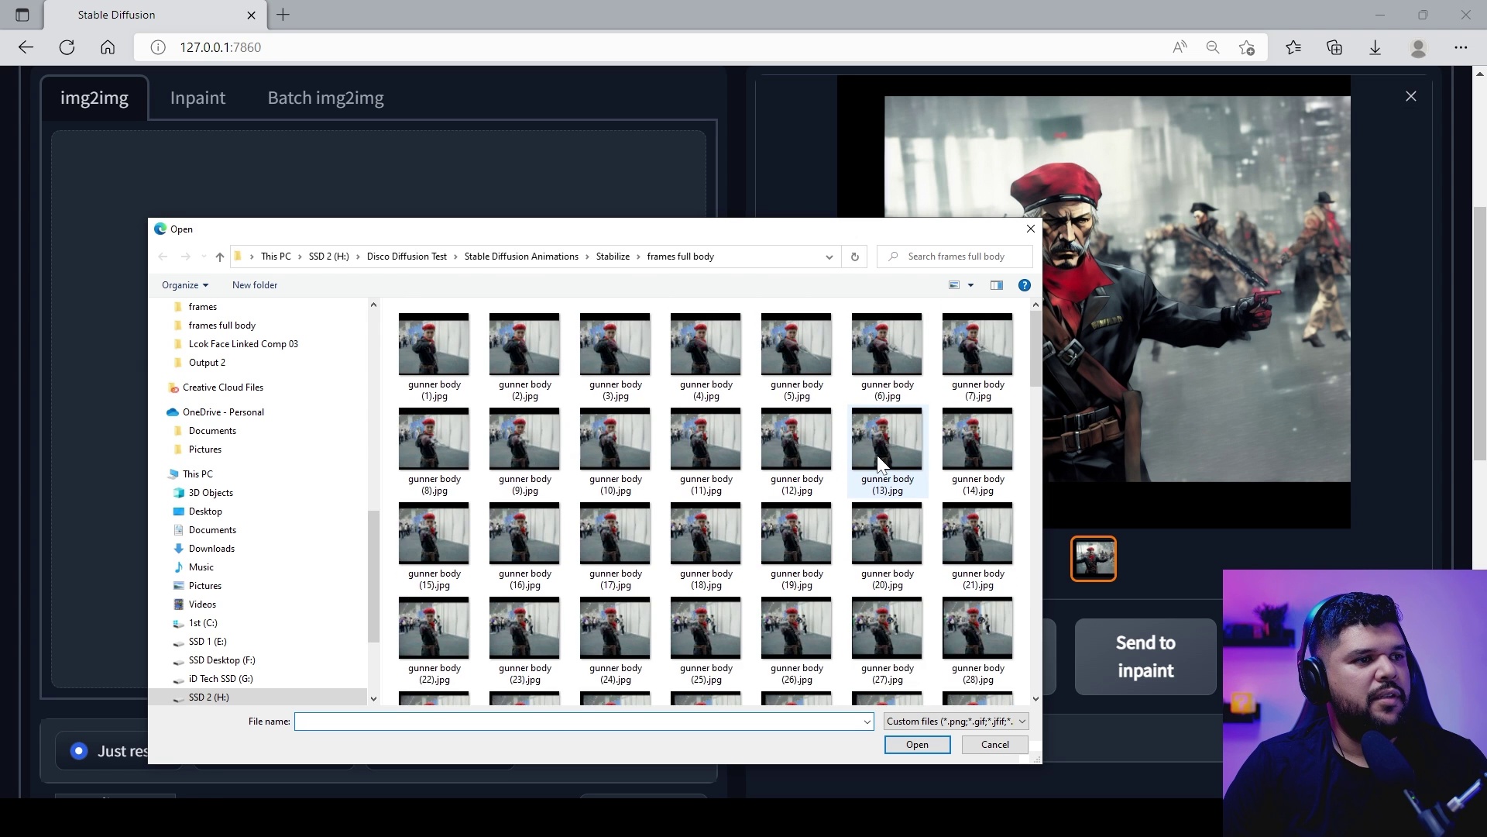
{"action": "double_click", "coordinate": [887, 345]}
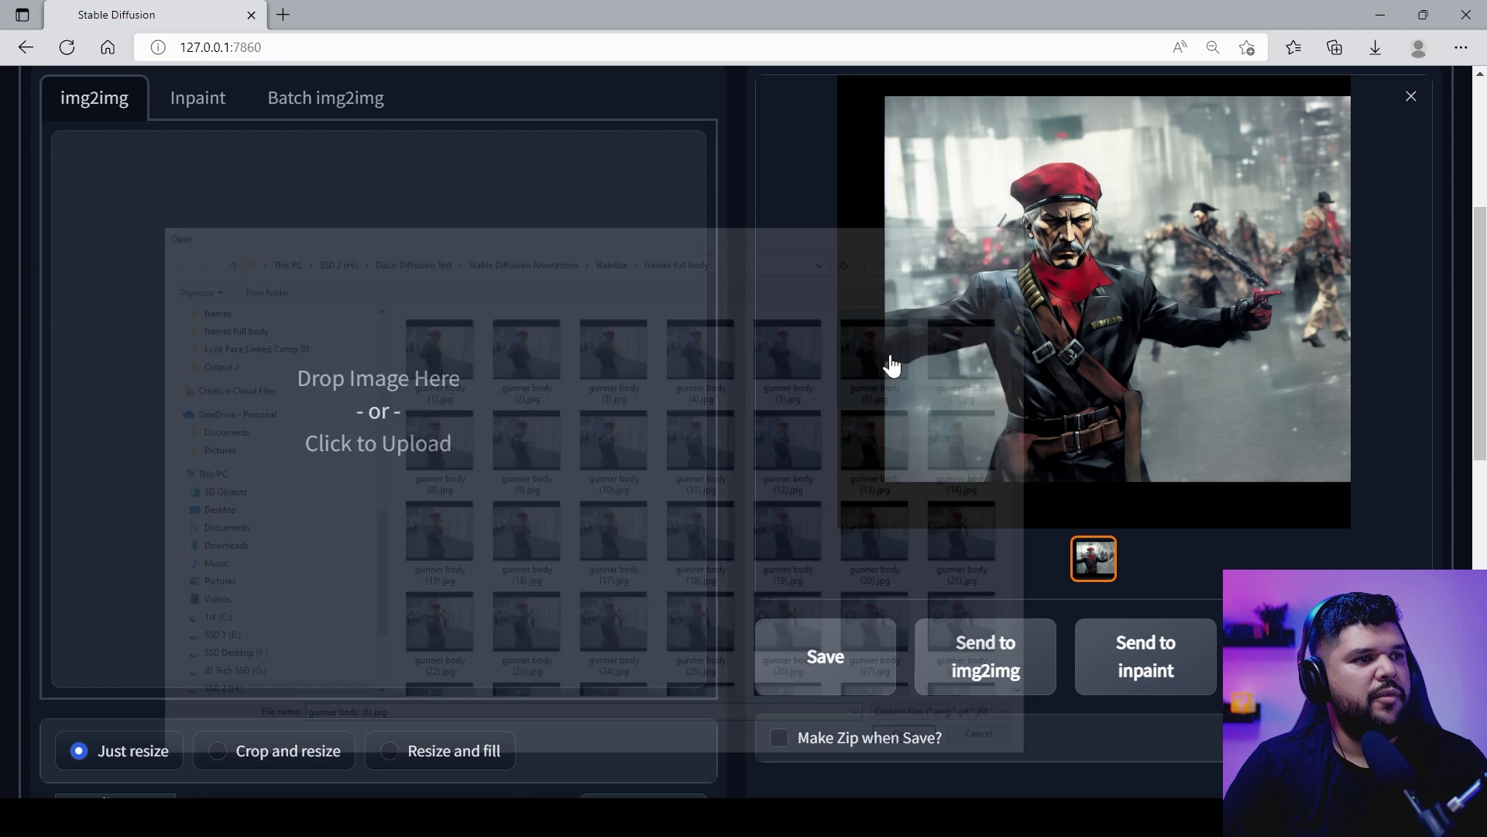
{"action": "scroll", "coordinate": [961, 465], "scroll_direction": "up", "scroll_amount": 2}
{"action": "scroll", "coordinate": [1112, 417], "scroll_direction": "down", "scroll_amount": 1}
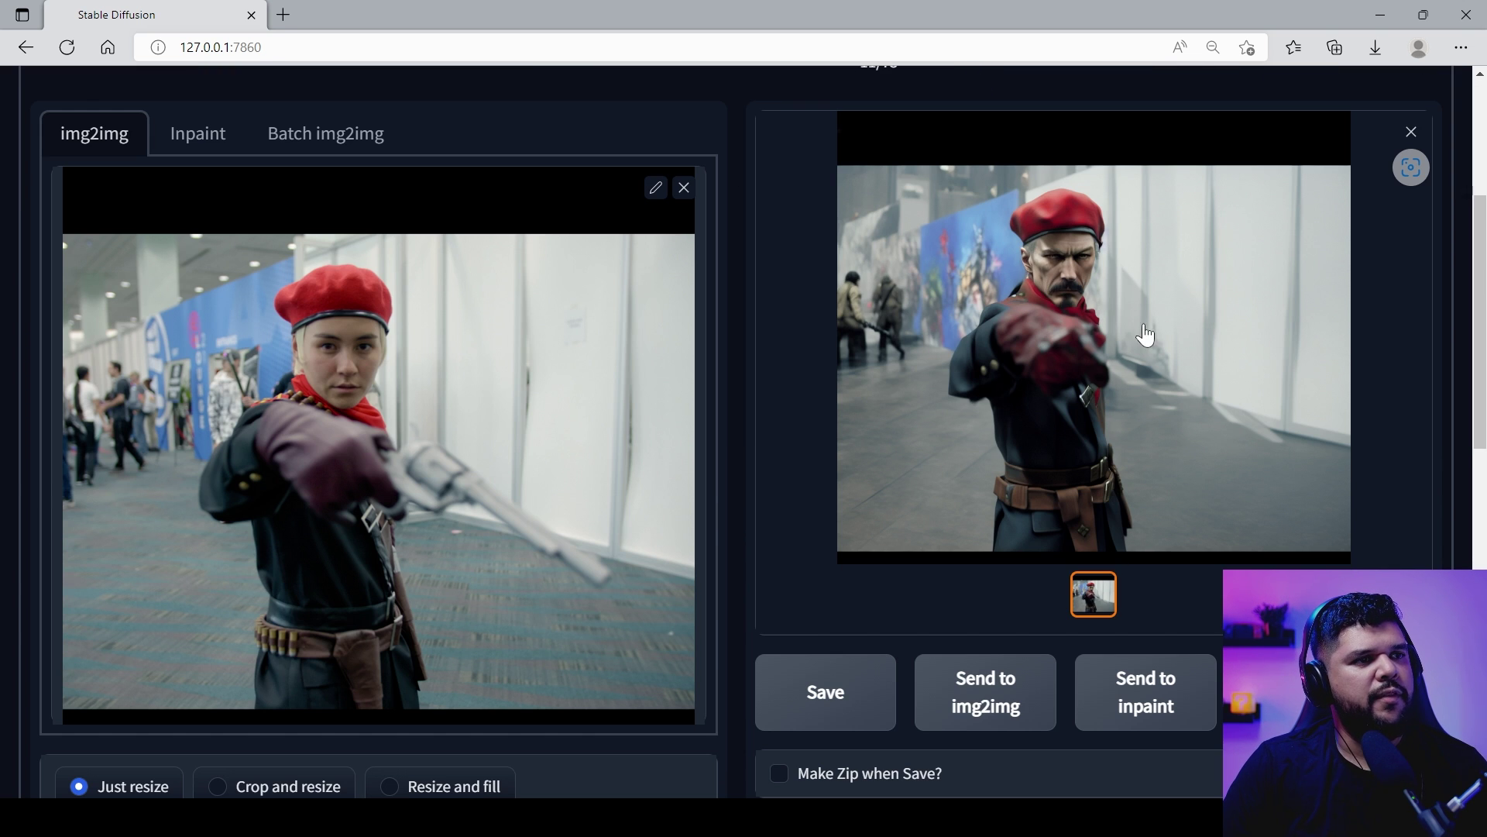
{"action": "scroll", "coordinate": [1131, 321], "scroll_direction": "down", "scroll_amount": 6}
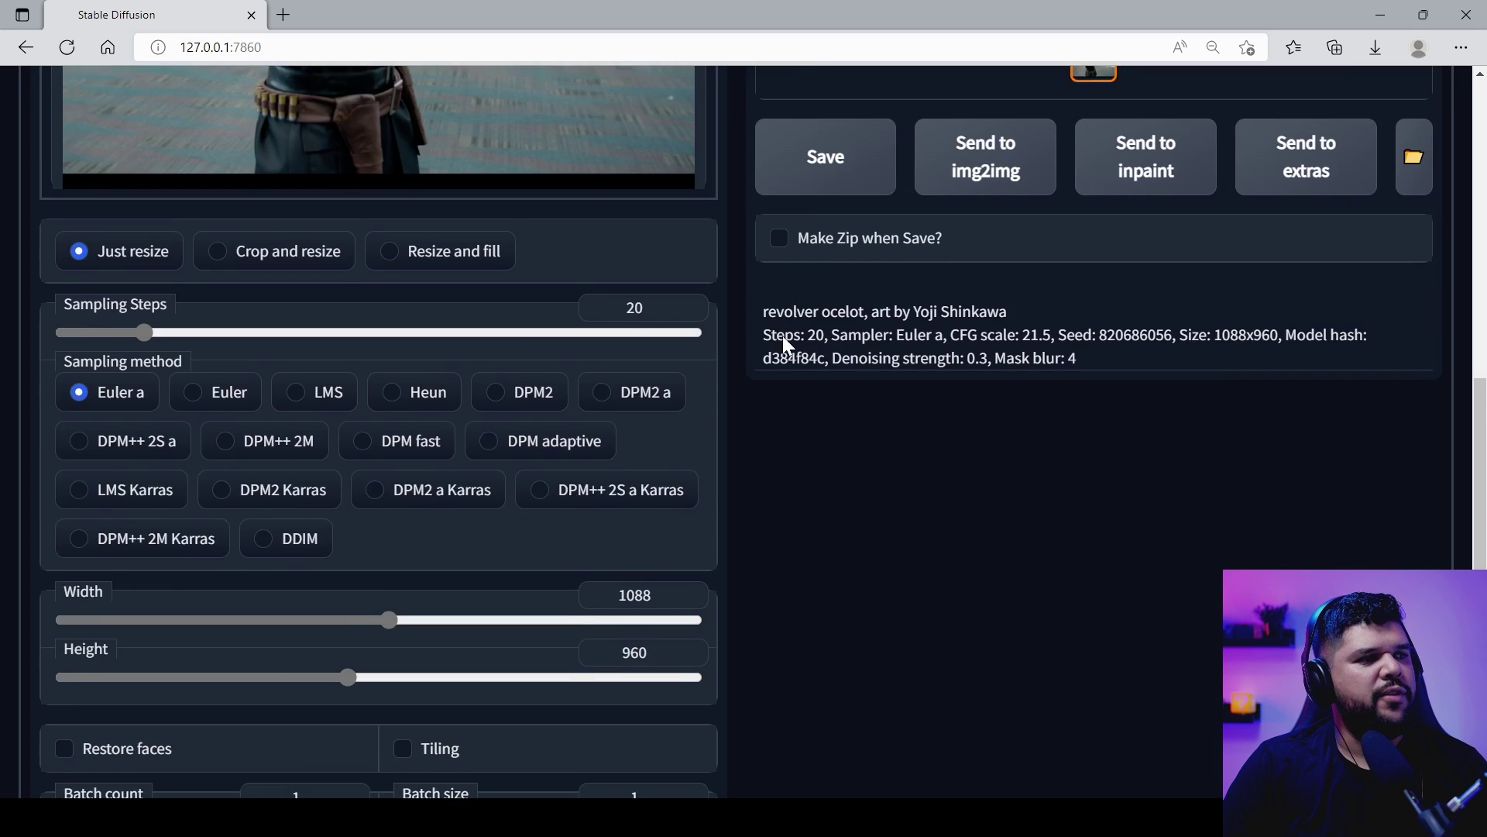
{"action": "scroll", "coordinate": [790, 338], "scroll_direction": "down", "scroll_amount": 5}
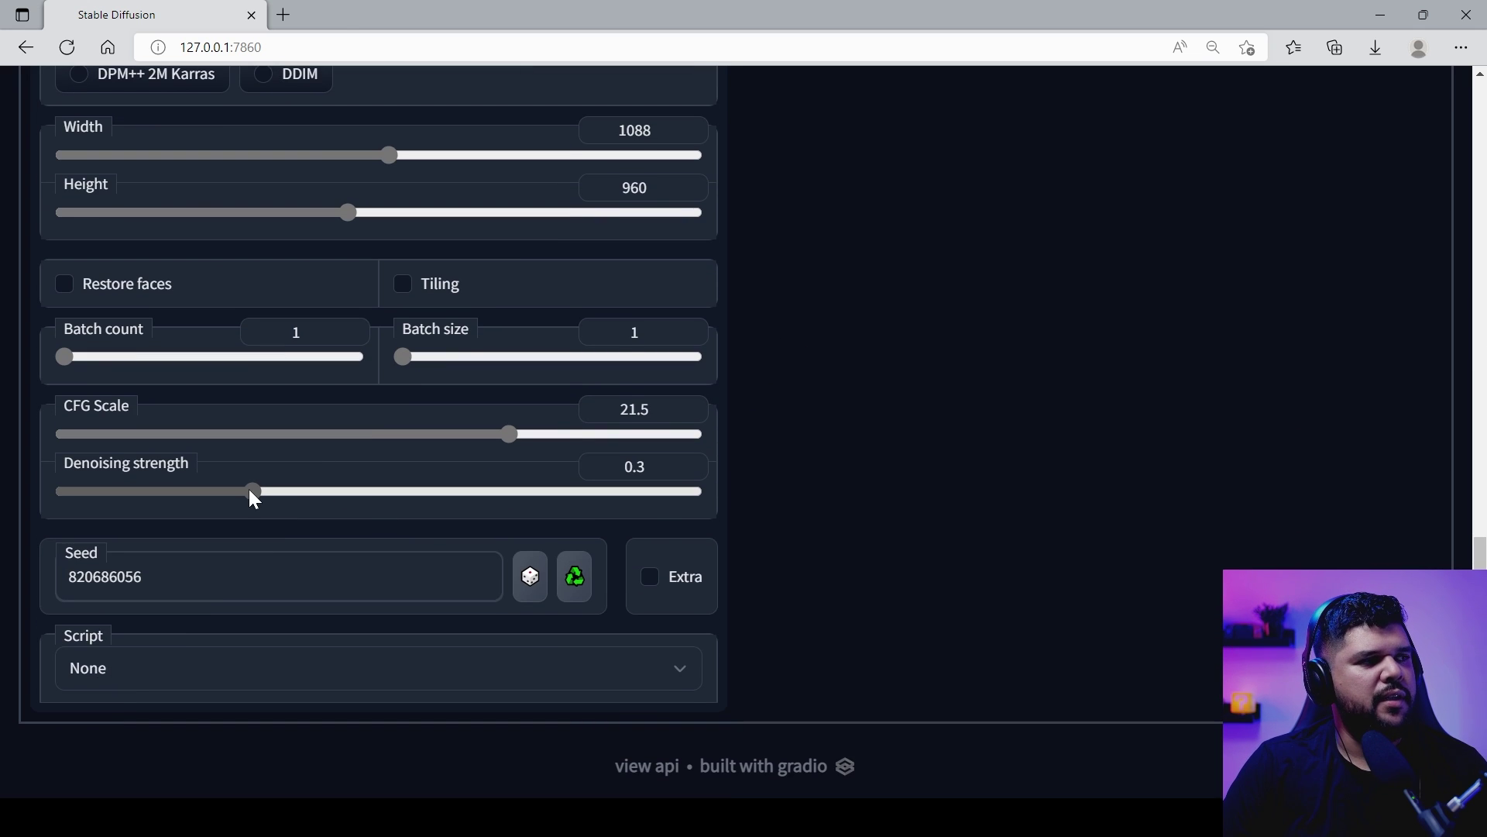
{"action": "scroll", "coordinate": [859, 511], "scroll_direction": "up", "scroll_amount": 10}
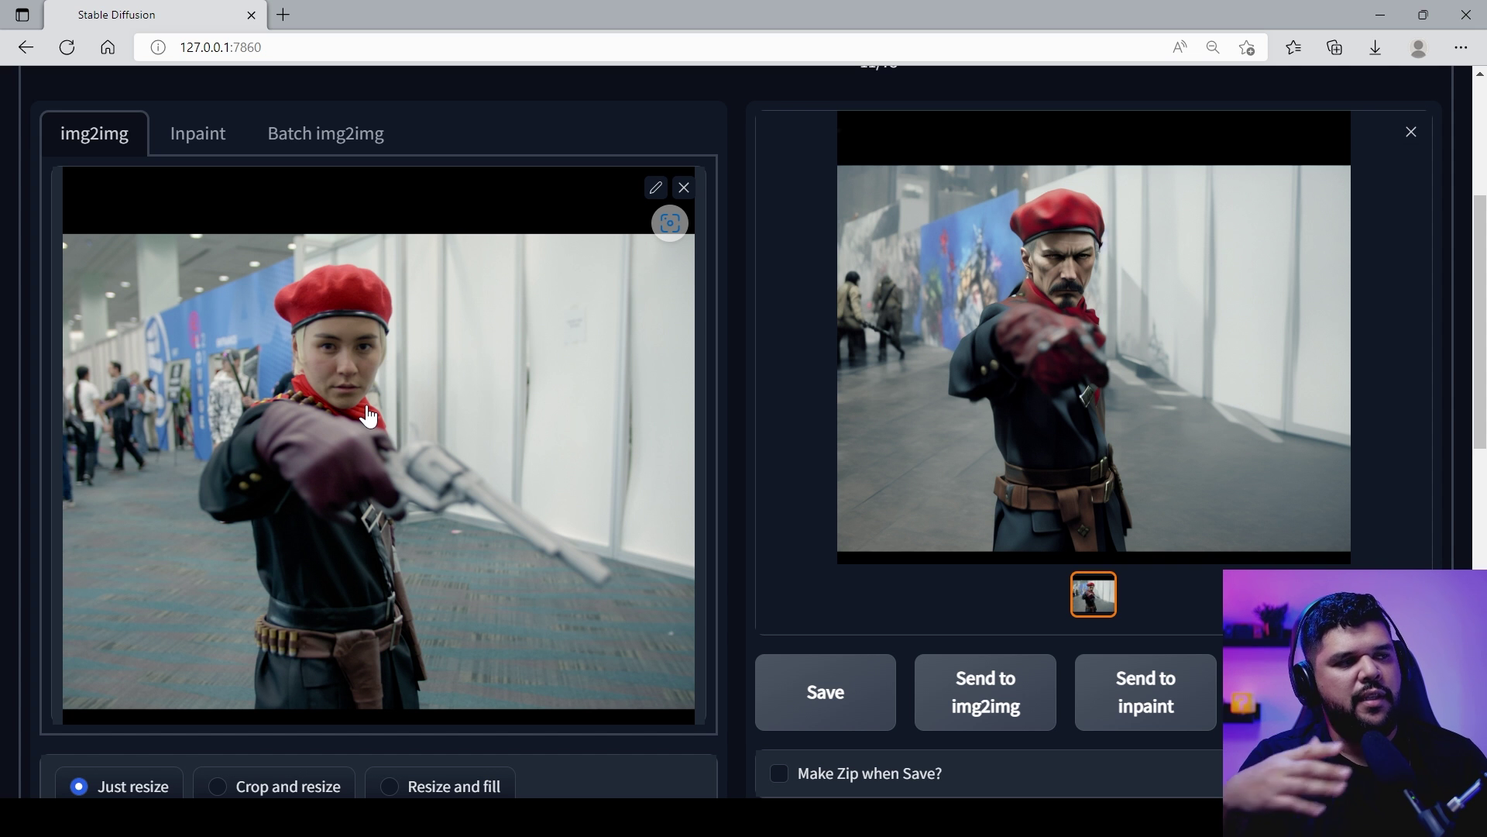
{"action": "scroll", "coordinate": [369, 417], "scroll_direction": "down", "scroll_amount": 10}
{"action": "scroll", "coordinate": [372, 408], "scroll_direction": "up", "scroll_amount": 10}
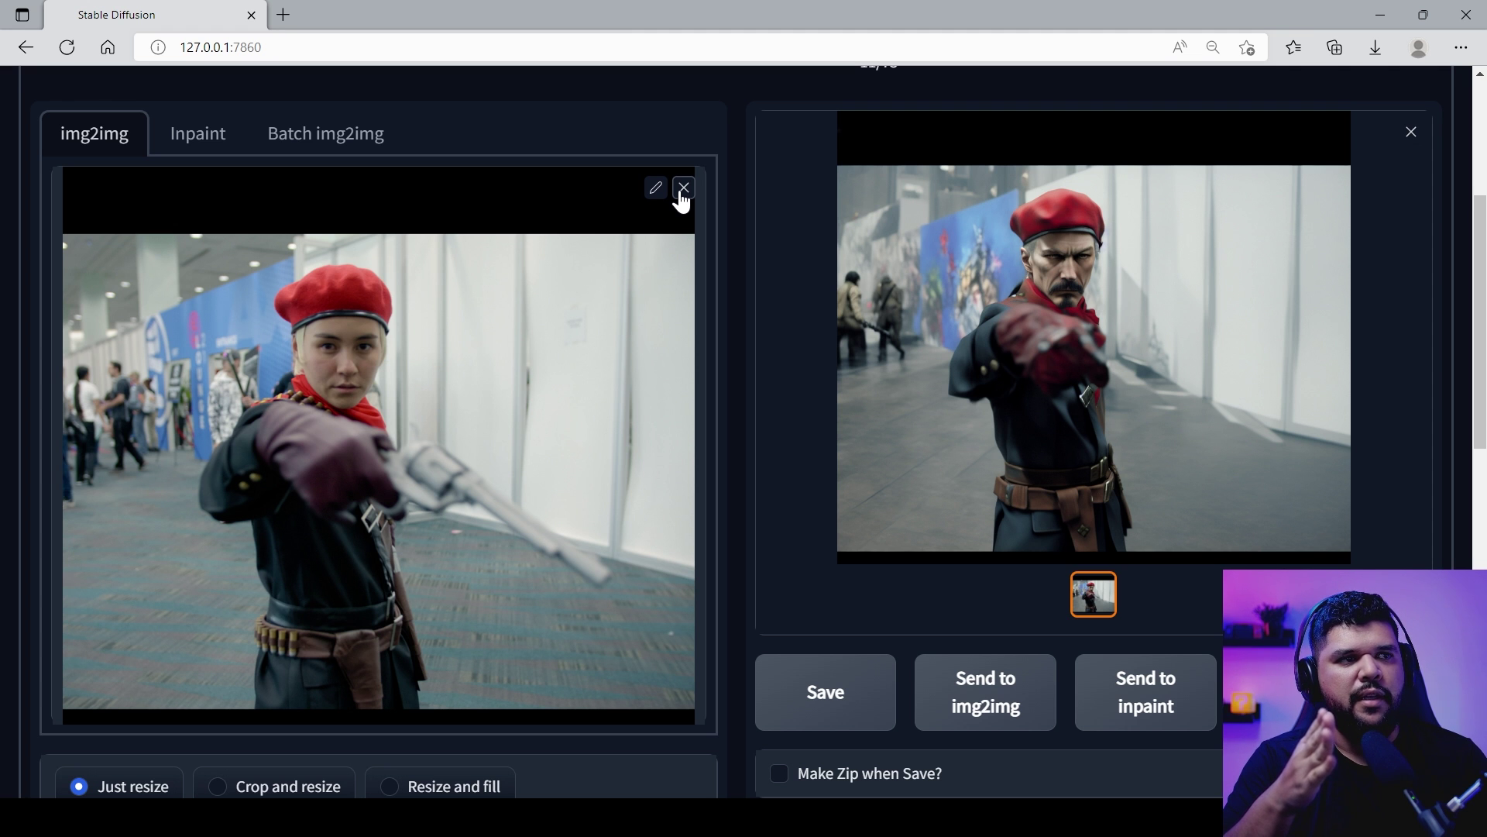
Replace the input with gunner body (75).jpg for restyling
{"action": "left_click", "coordinate": [683, 188]}
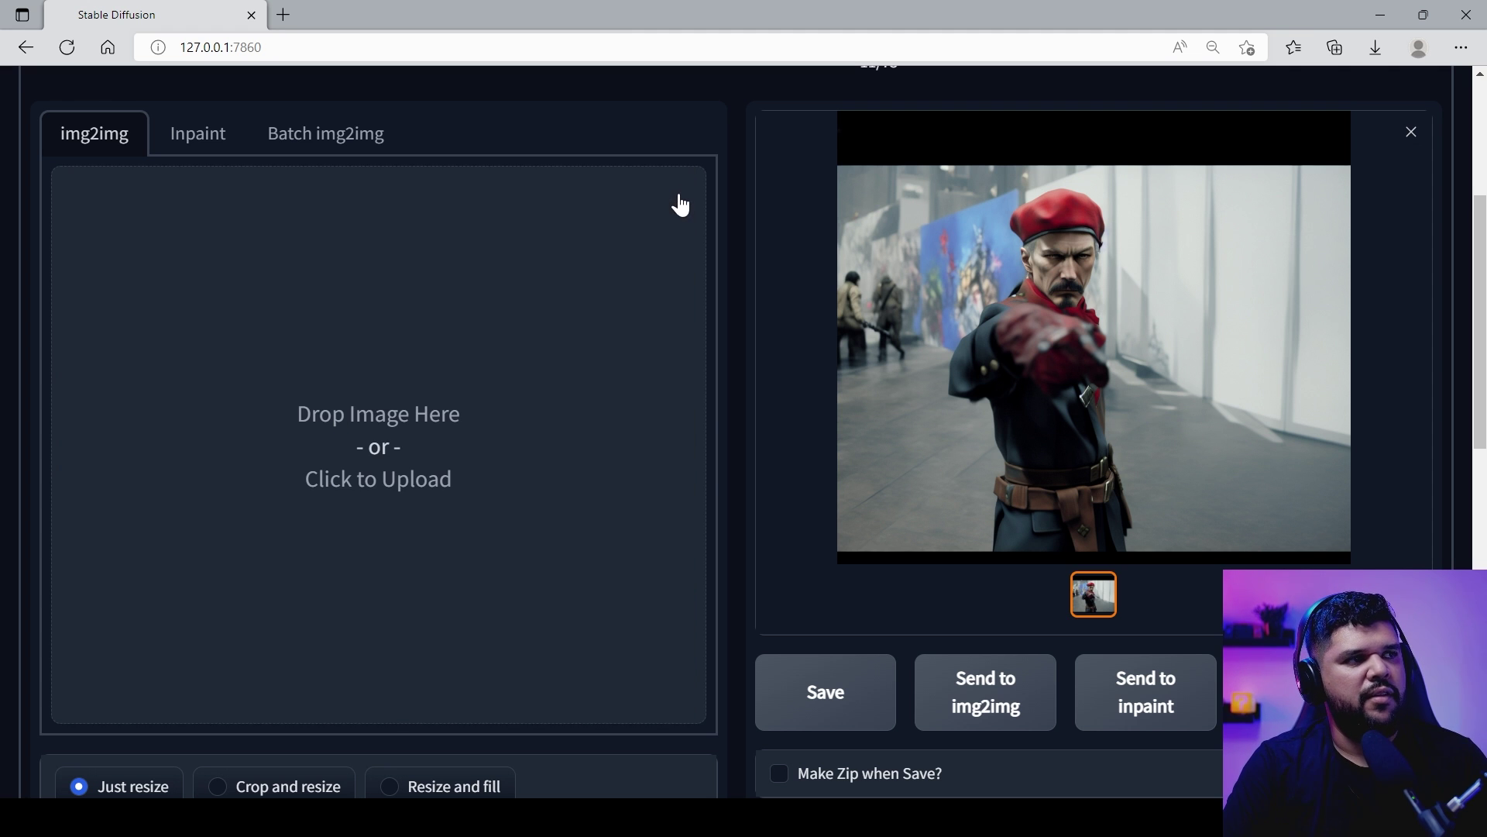
{"action": "left_click", "coordinate": [559, 505]}
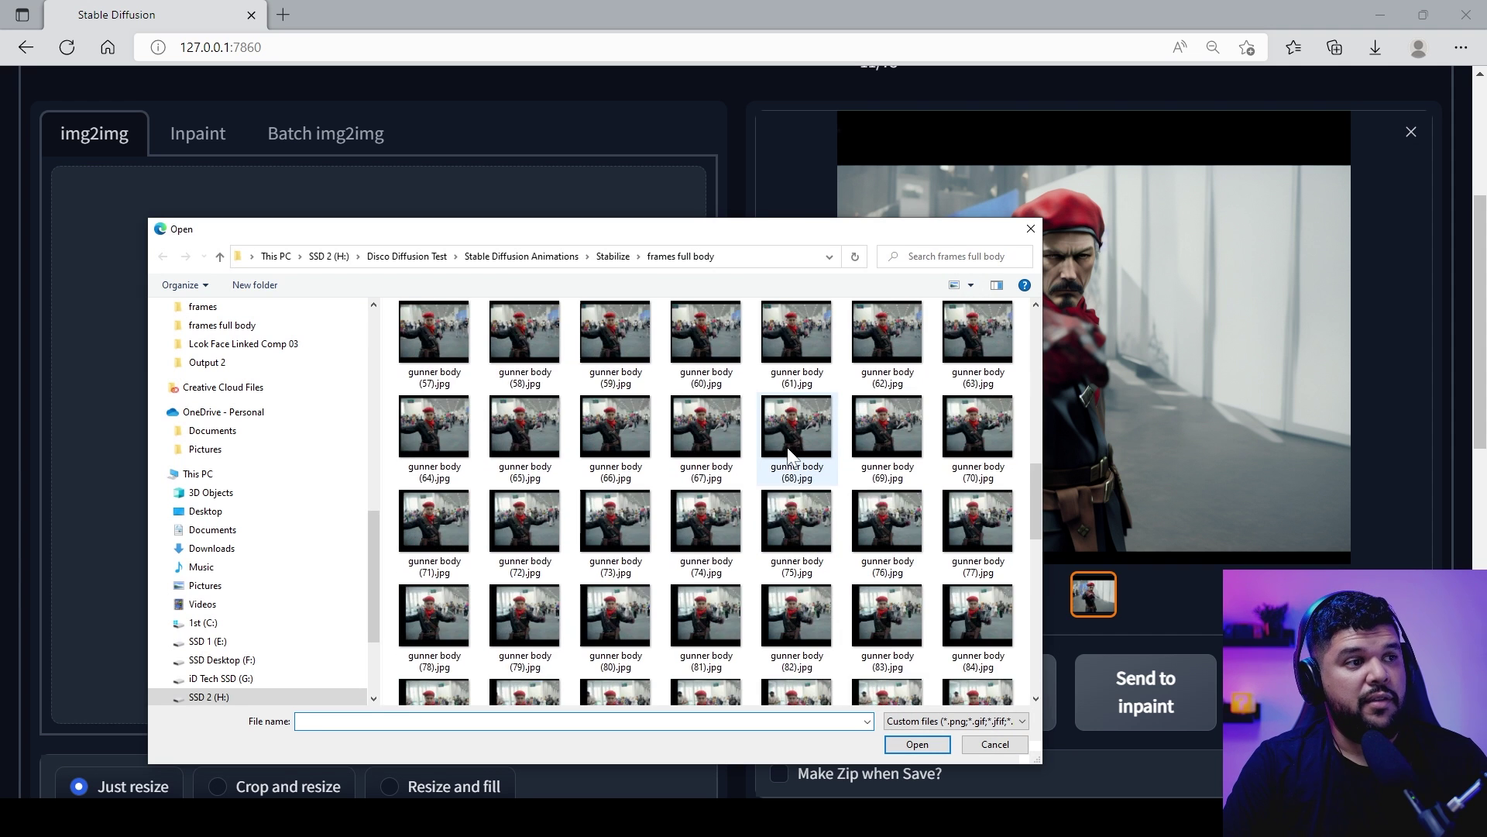
{"action": "double_click", "coordinate": [793, 511]}
{"action": "scroll", "coordinate": [1043, 496], "scroll_direction": "up", "scroll_amount": 1}
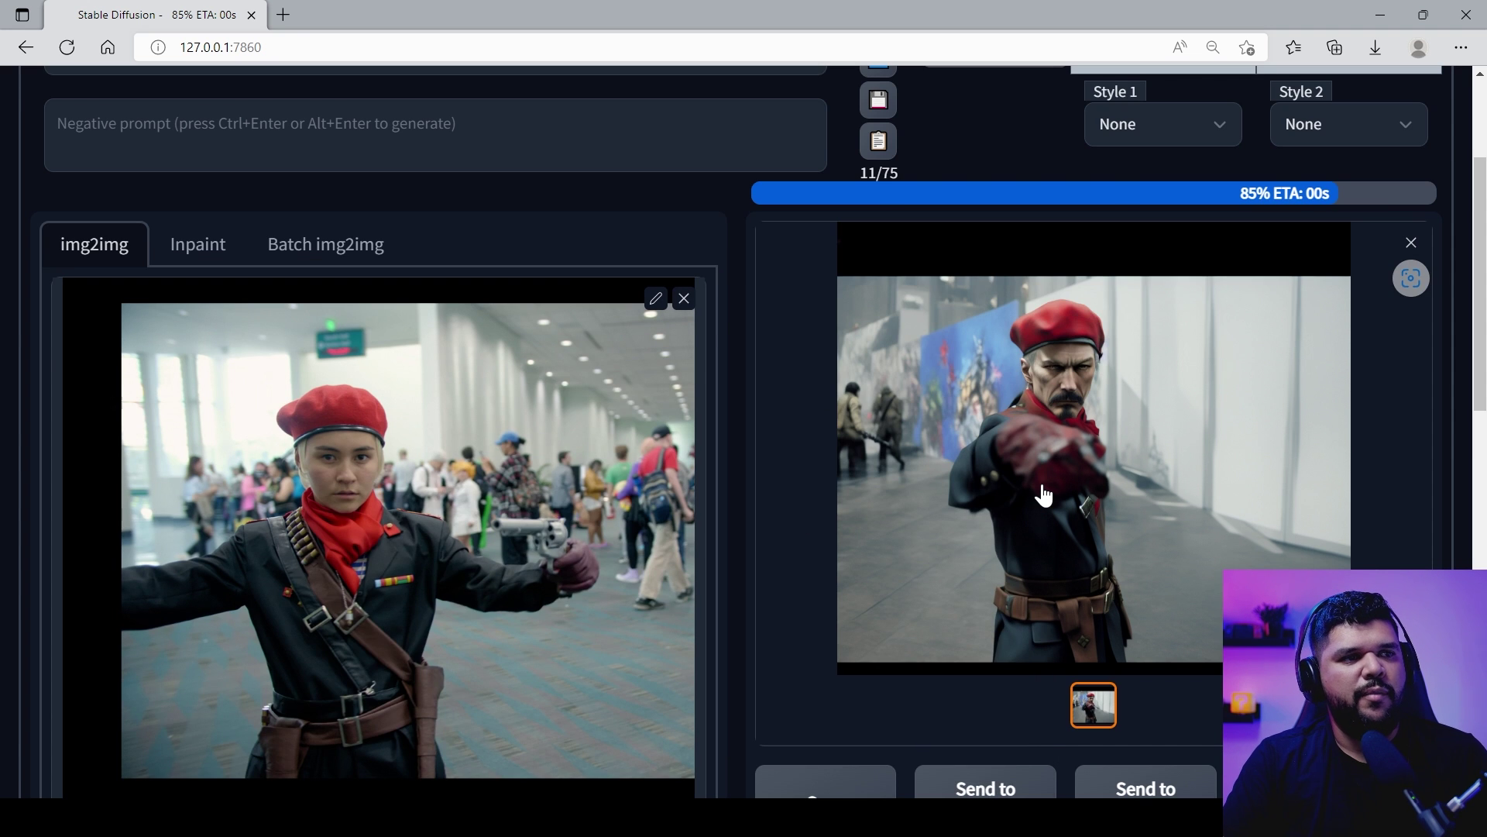
{"action": "scroll", "coordinate": [1043, 496], "scroll_direction": "up", "scroll_amount": 1}
{"action": "scroll", "coordinate": [1044, 496], "scroll_direction": "down", "scroll_amount": 2}
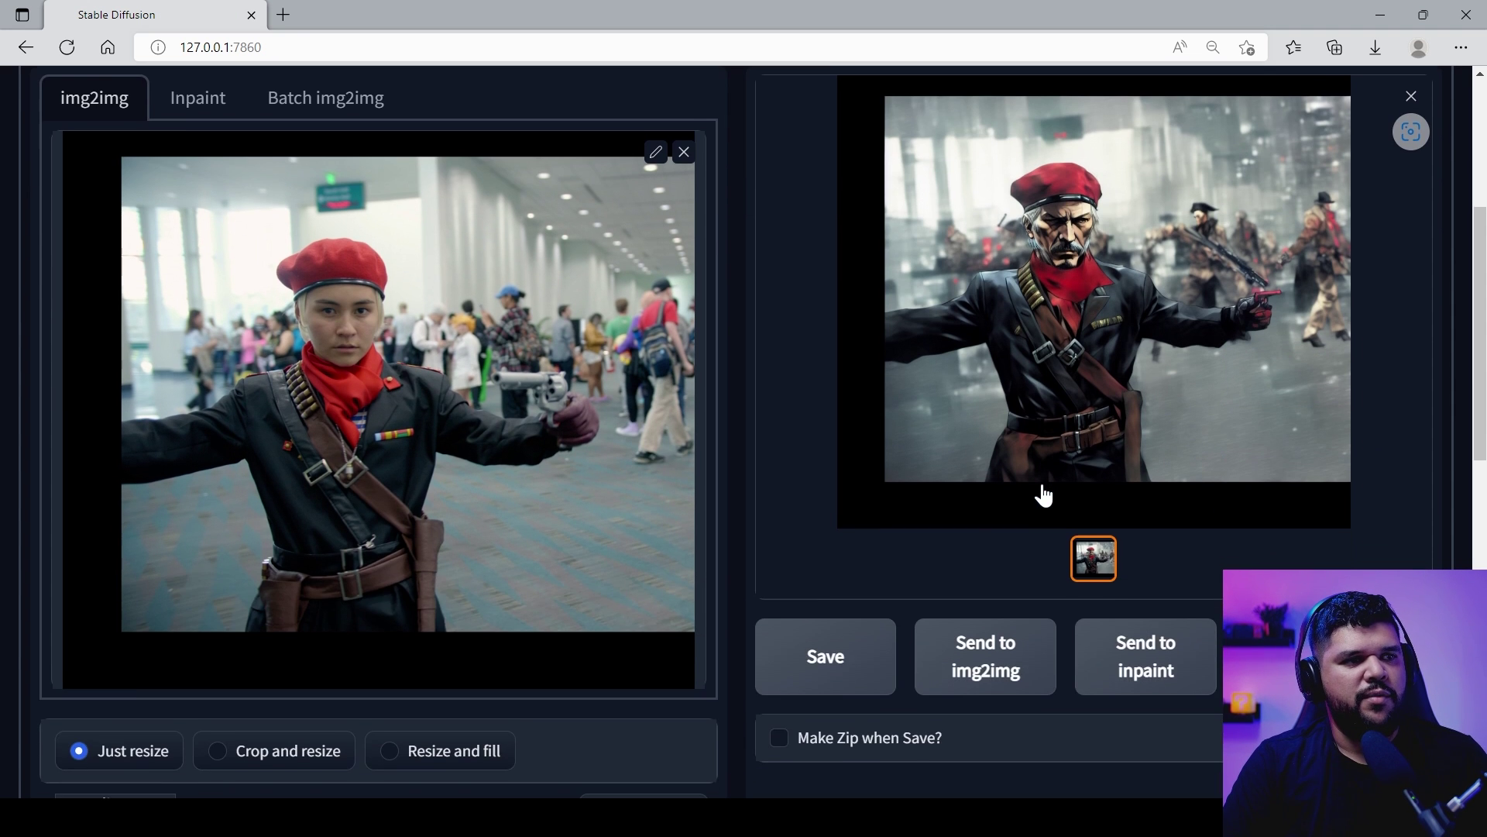
{"action": "scroll", "coordinate": [1039, 498], "scroll_direction": "up", "scroll_amount": 1}
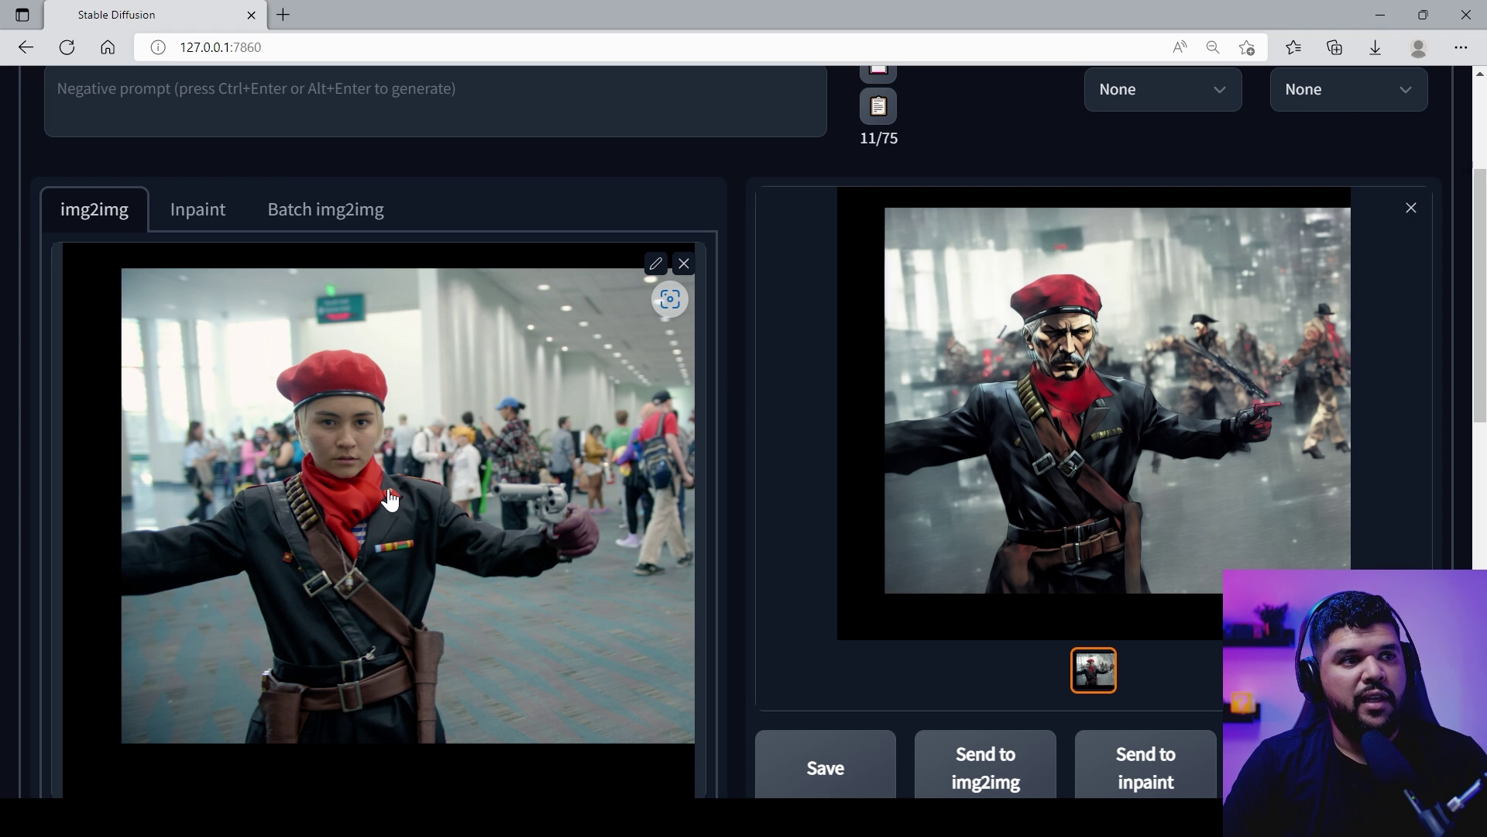
Inspect the gunner body (75) Shinkawa-style render full size
{"action": "left_click", "coordinate": [1100, 342]}
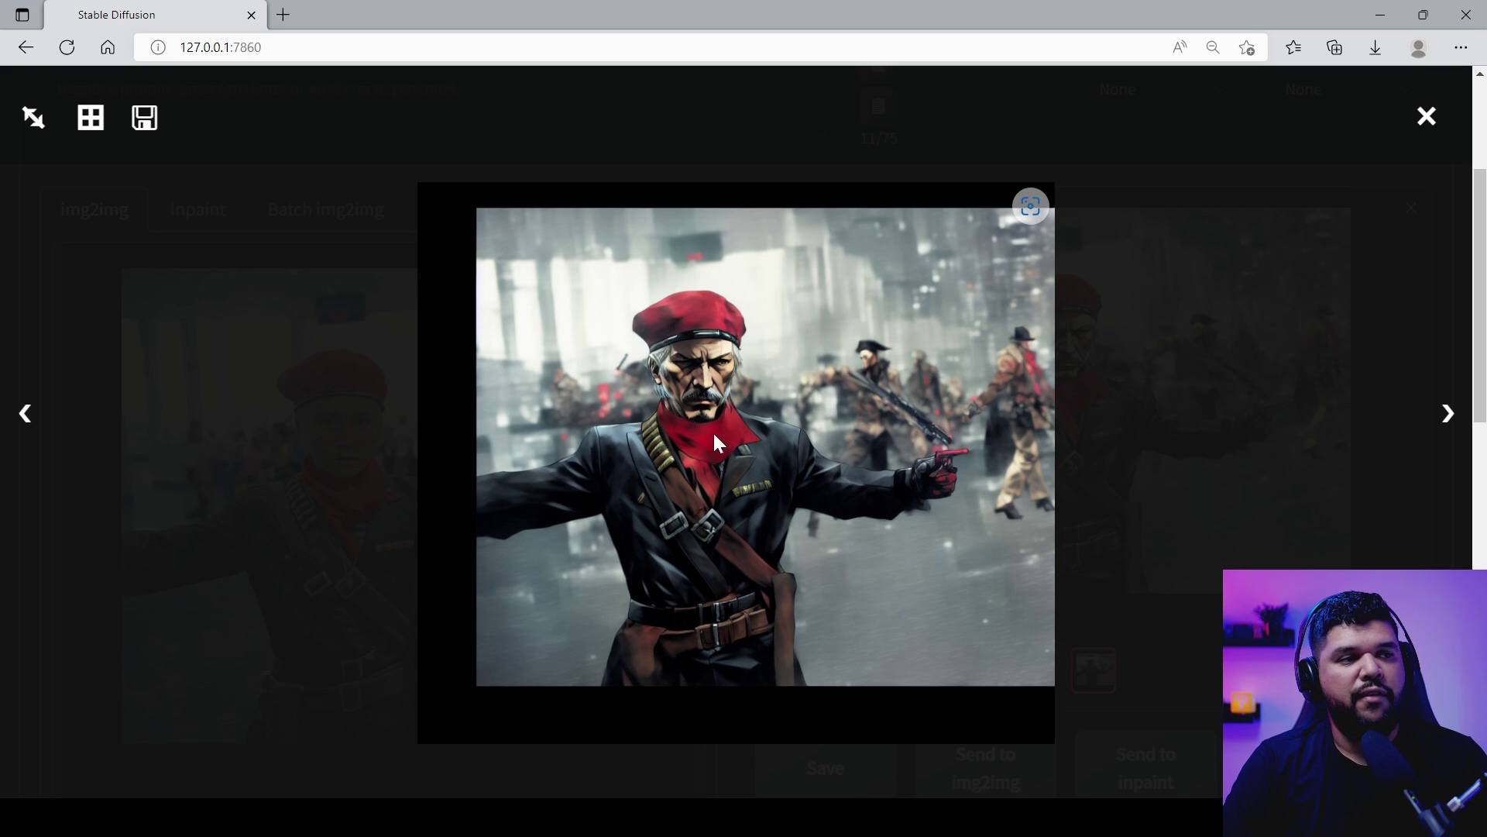
{"action": "left_click", "coordinate": [370, 423]}
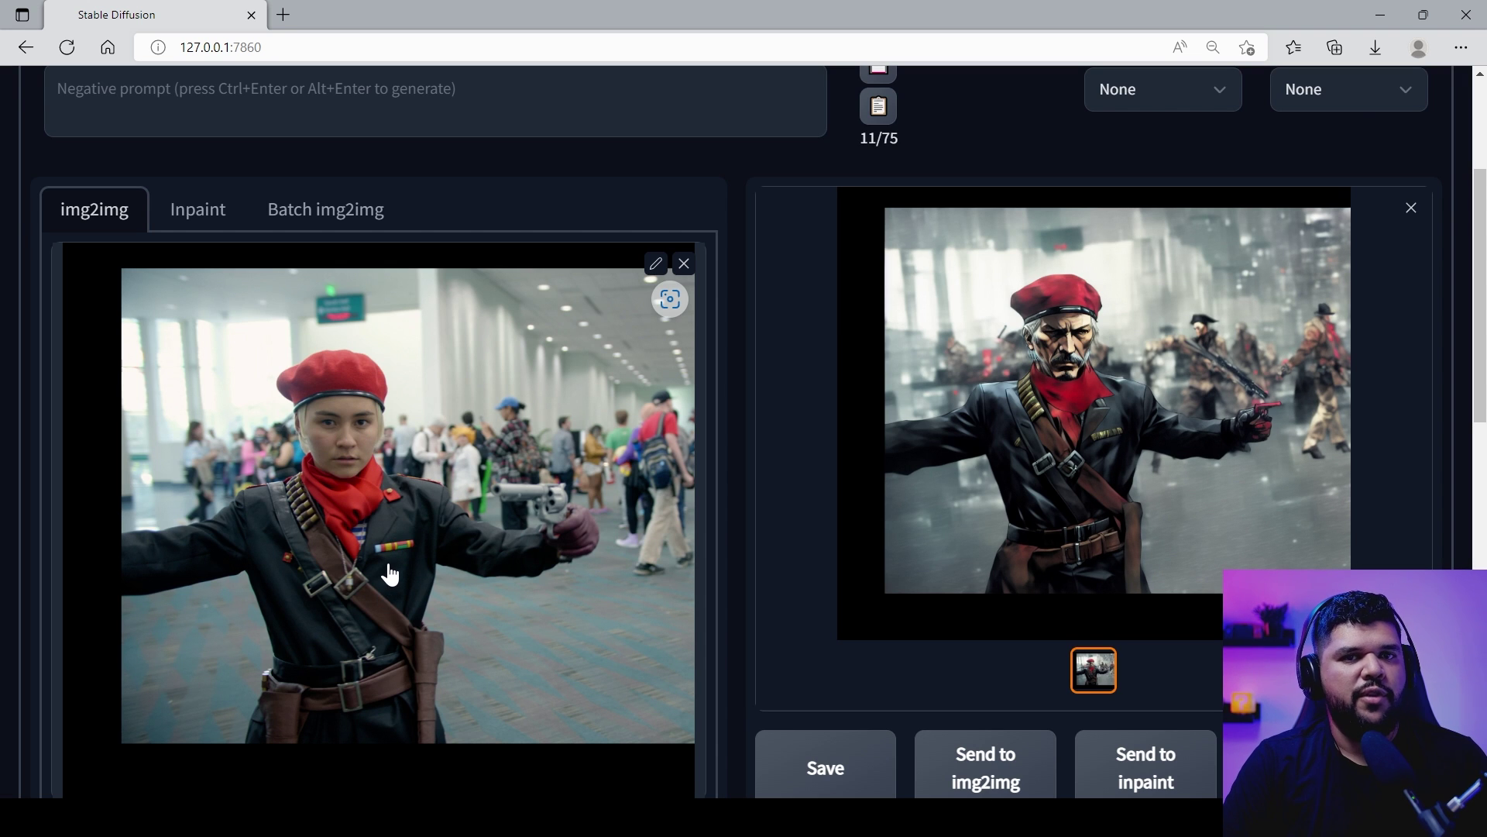
{"action": "left_click", "coordinate": [968, 503]}
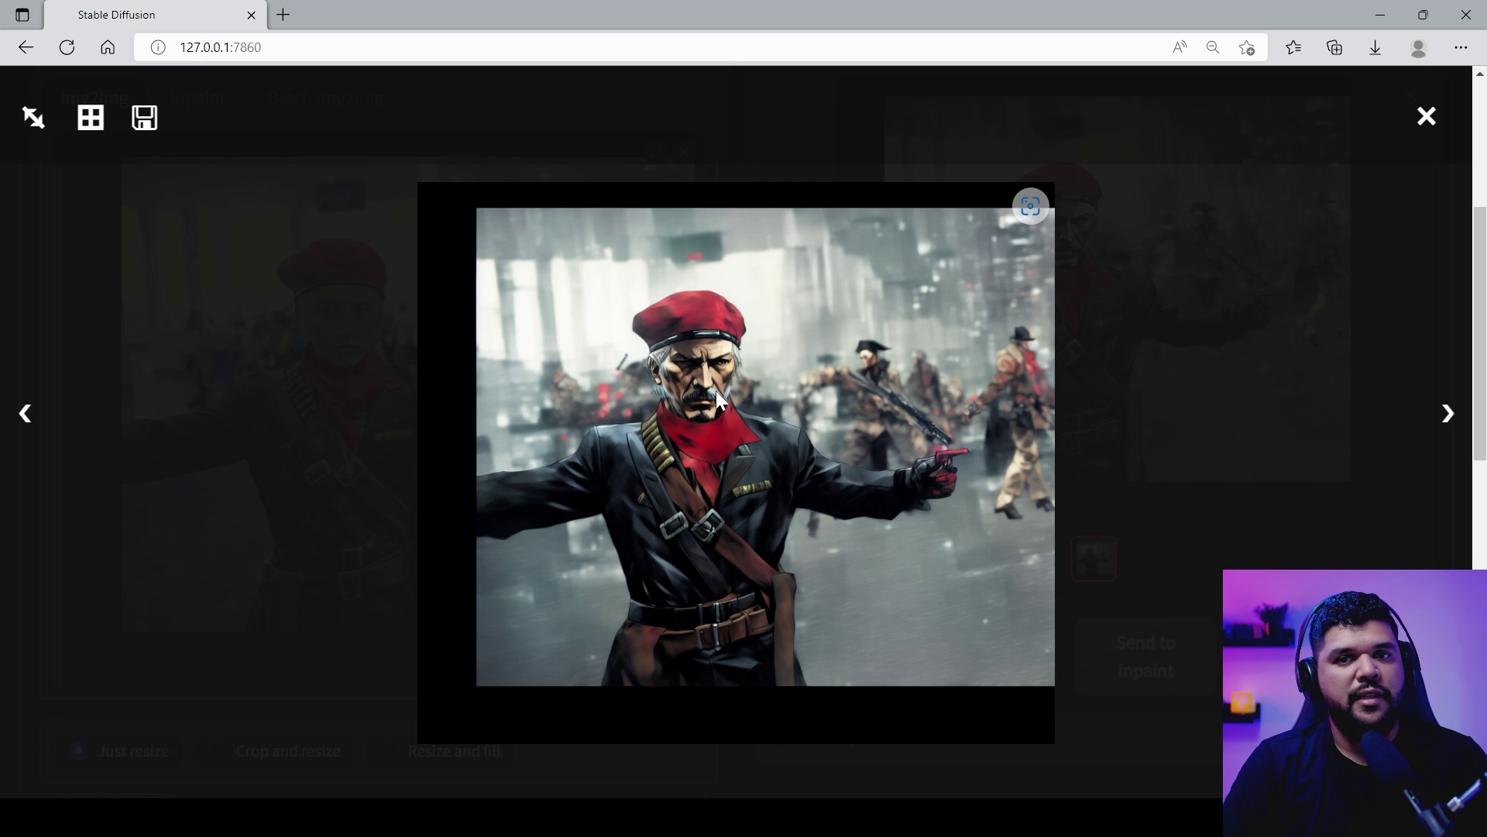
{"action": "left_click", "coordinate": [378, 388]}
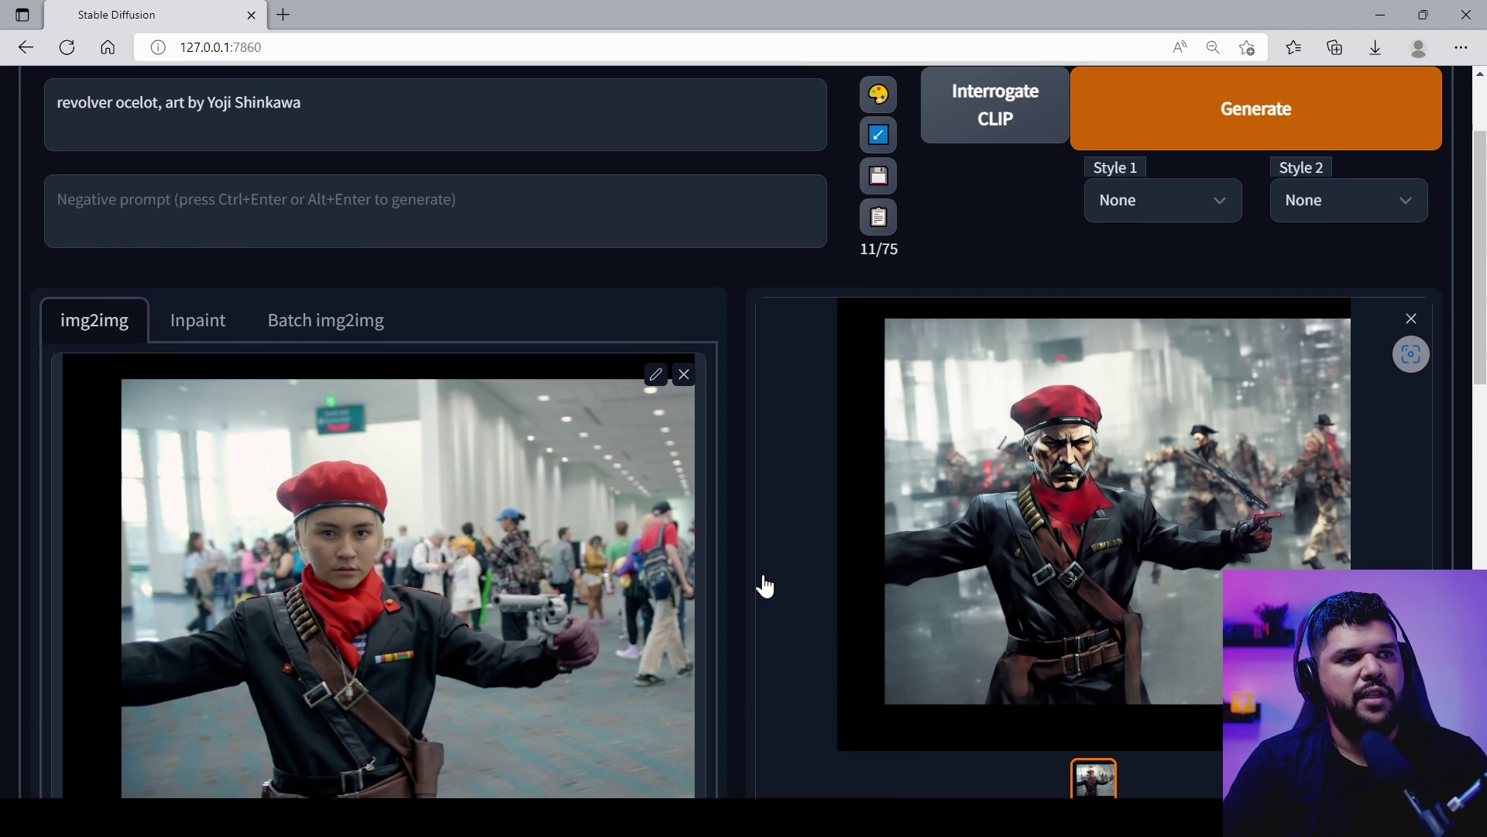
{"action": "scroll", "coordinate": [765, 587], "scroll_direction": "down", "scroll_amount": 3}
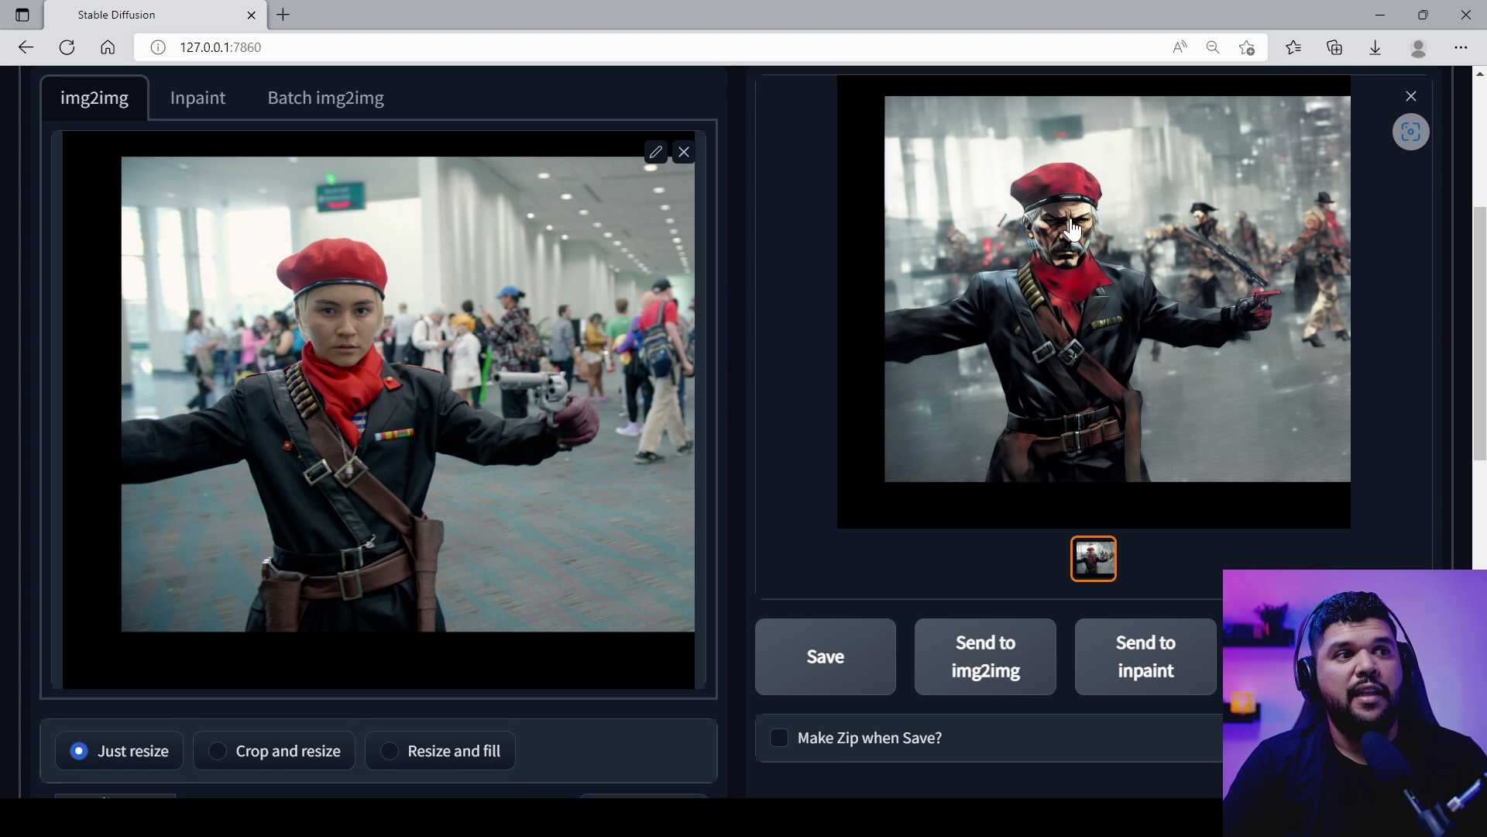
Swap in gunner body (175).jpg and start its generation
{"action": "left_click", "coordinate": [683, 152]}
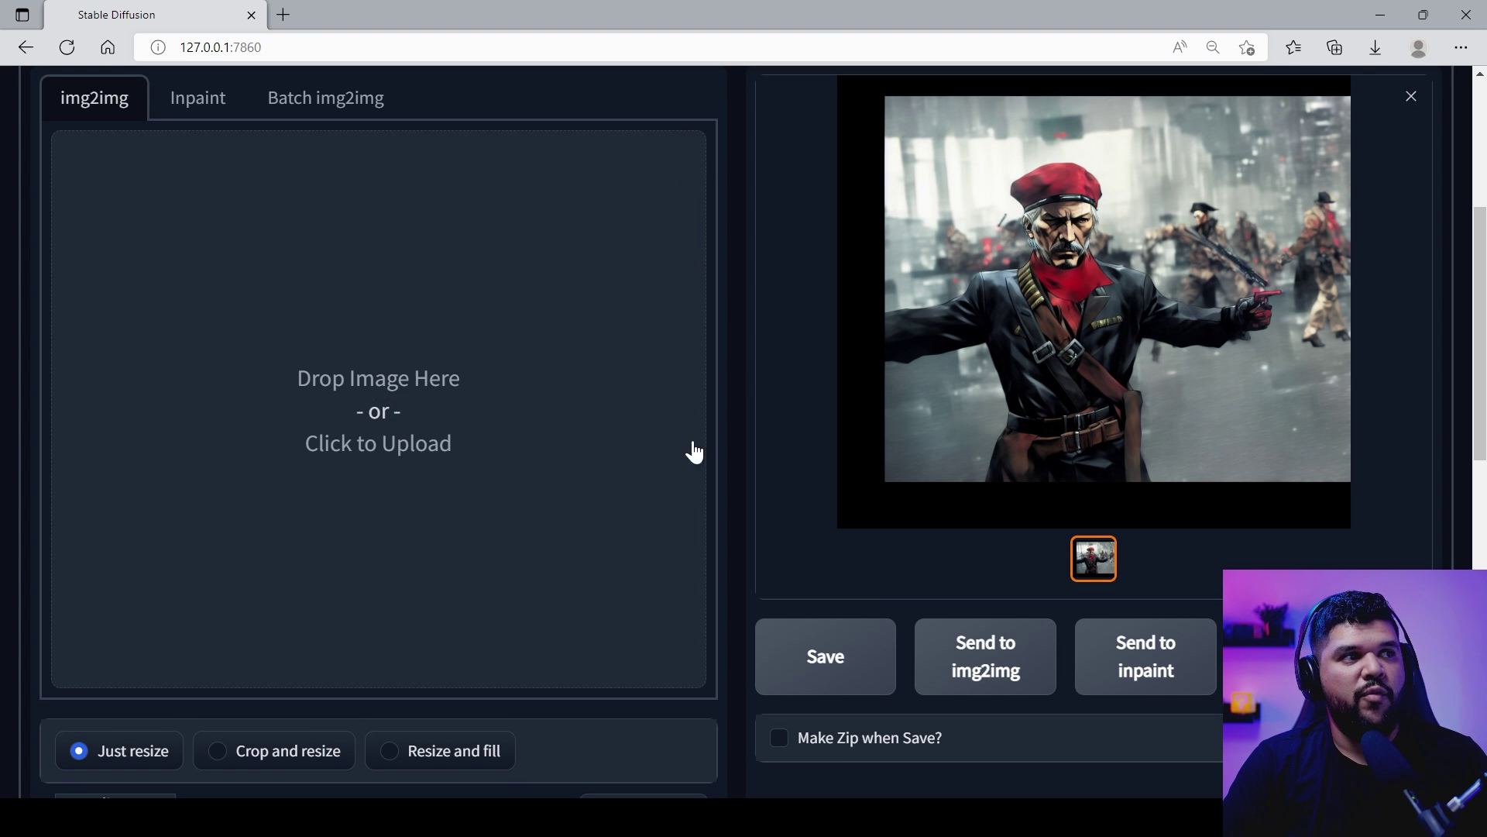
{"action": "left_click", "coordinate": [641, 515]}
{"action": "double_click", "coordinate": [800, 536]}
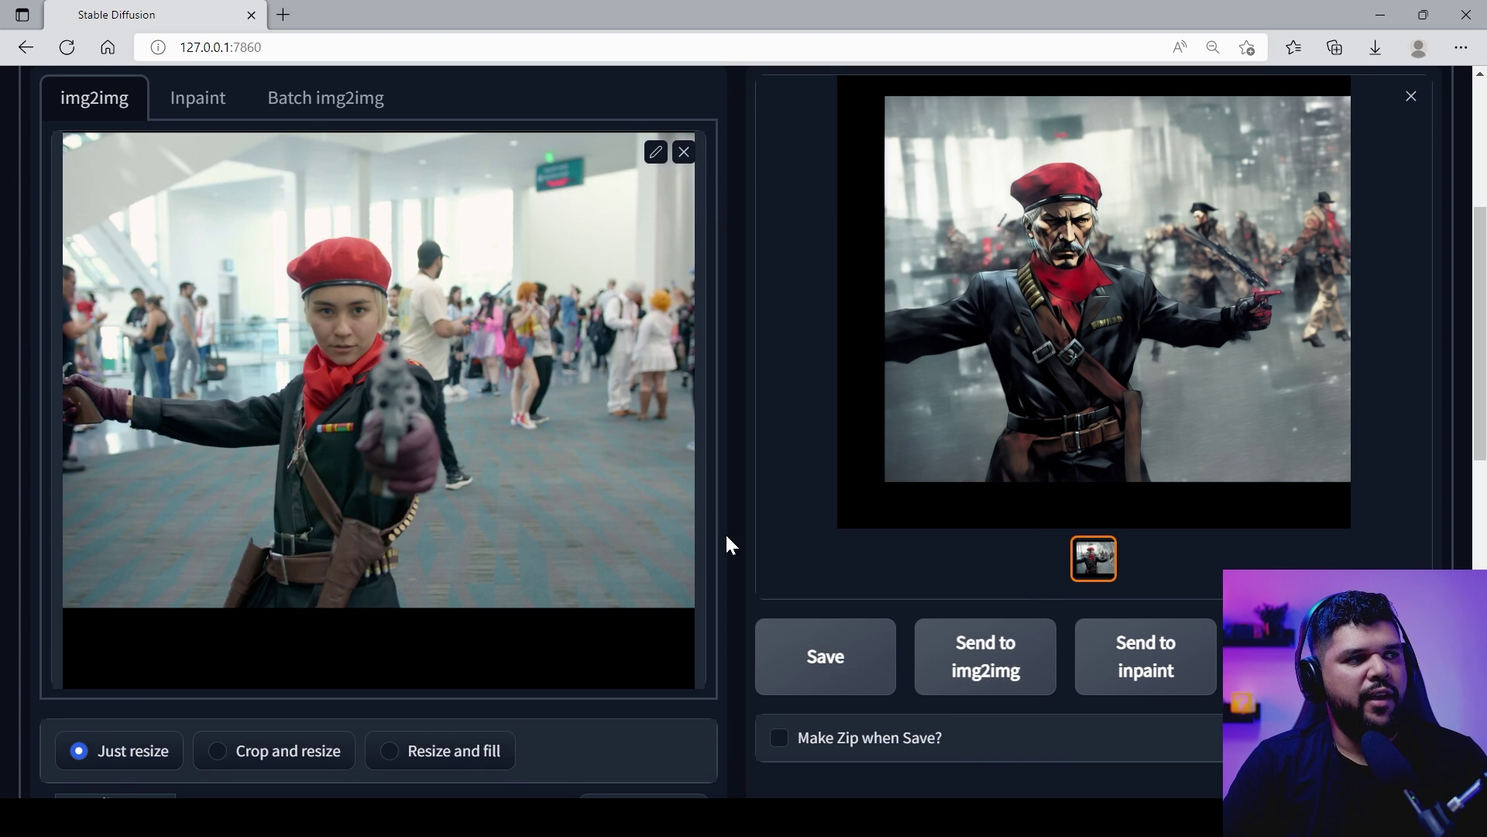
{"action": "scroll", "coordinate": [729, 542], "scroll_direction": "up", "scroll_amount": 5}
{"action": "left_click", "coordinate": [1212, 260]}
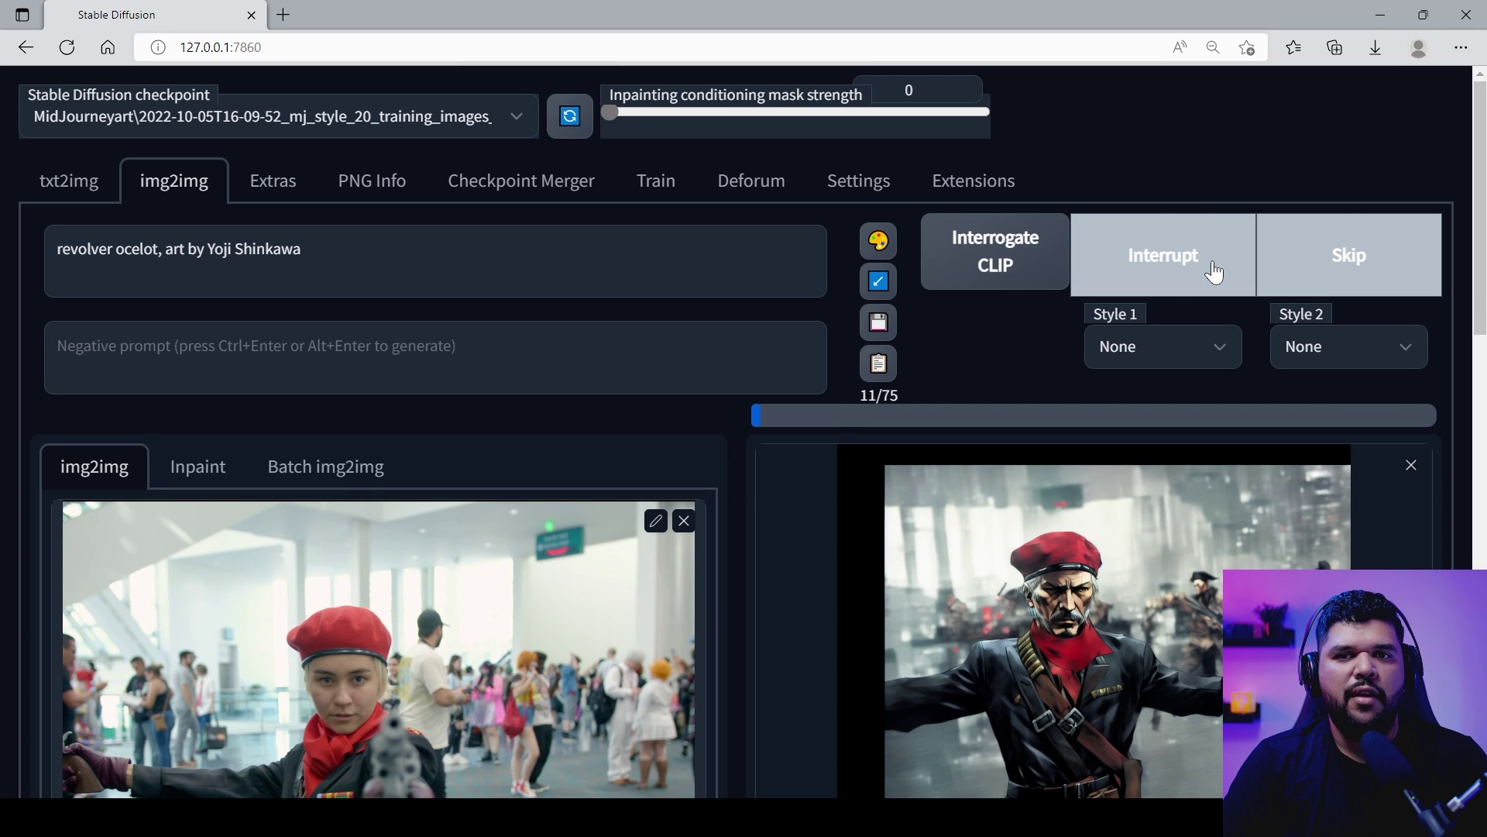
Review the revolver-at-camera render full size
{"action": "scroll", "coordinate": [1030, 419], "scroll_direction": "down", "scroll_amount": 3}
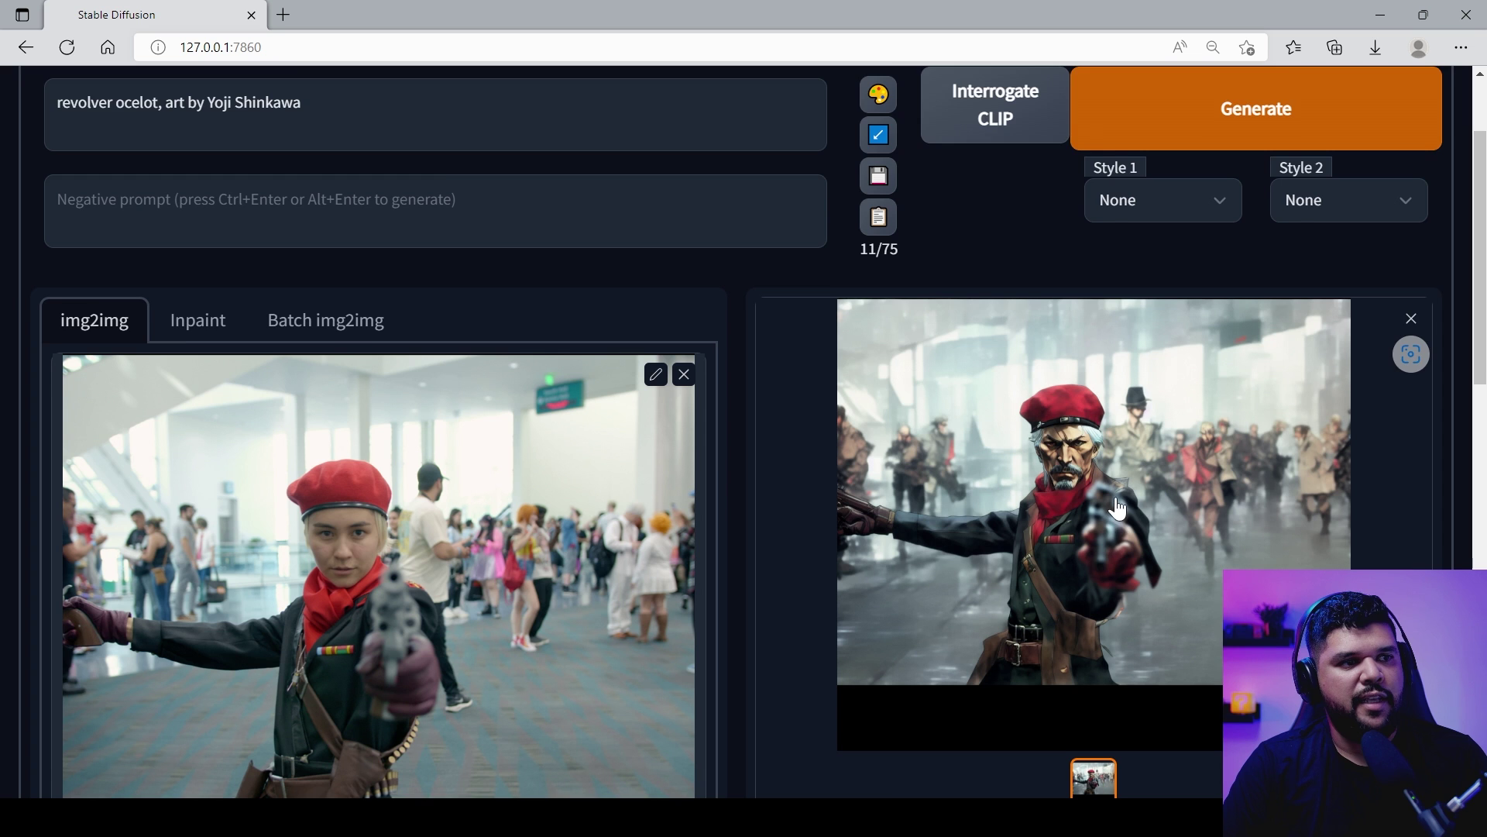
{"action": "scroll", "coordinate": [1117, 507], "scroll_direction": "down", "scroll_amount": 1}
{"action": "left_click", "coordinate": [1069, 335]}
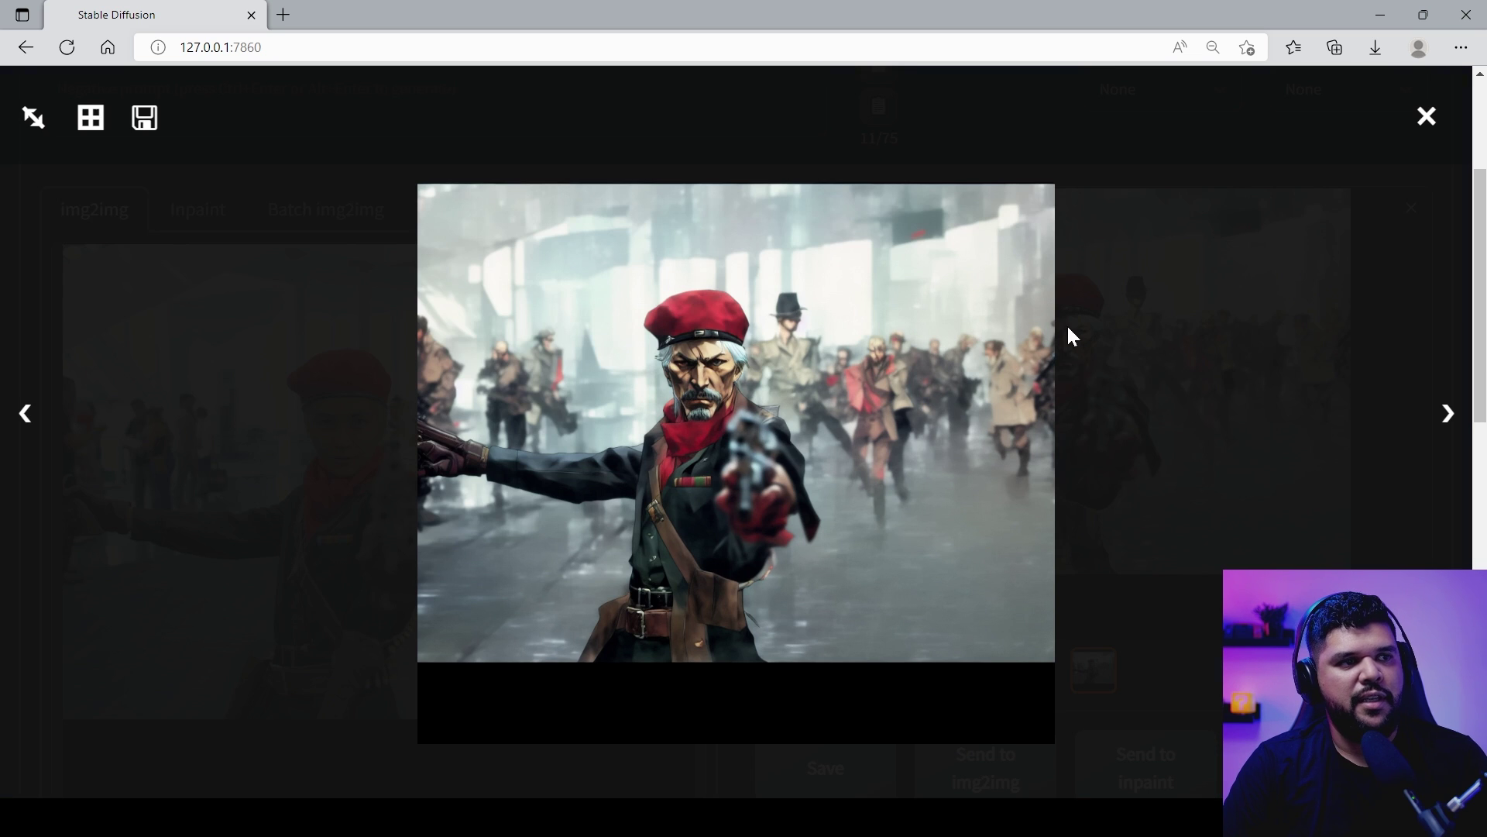
{"action": "left_click", "coordinate": [1125, 467]}
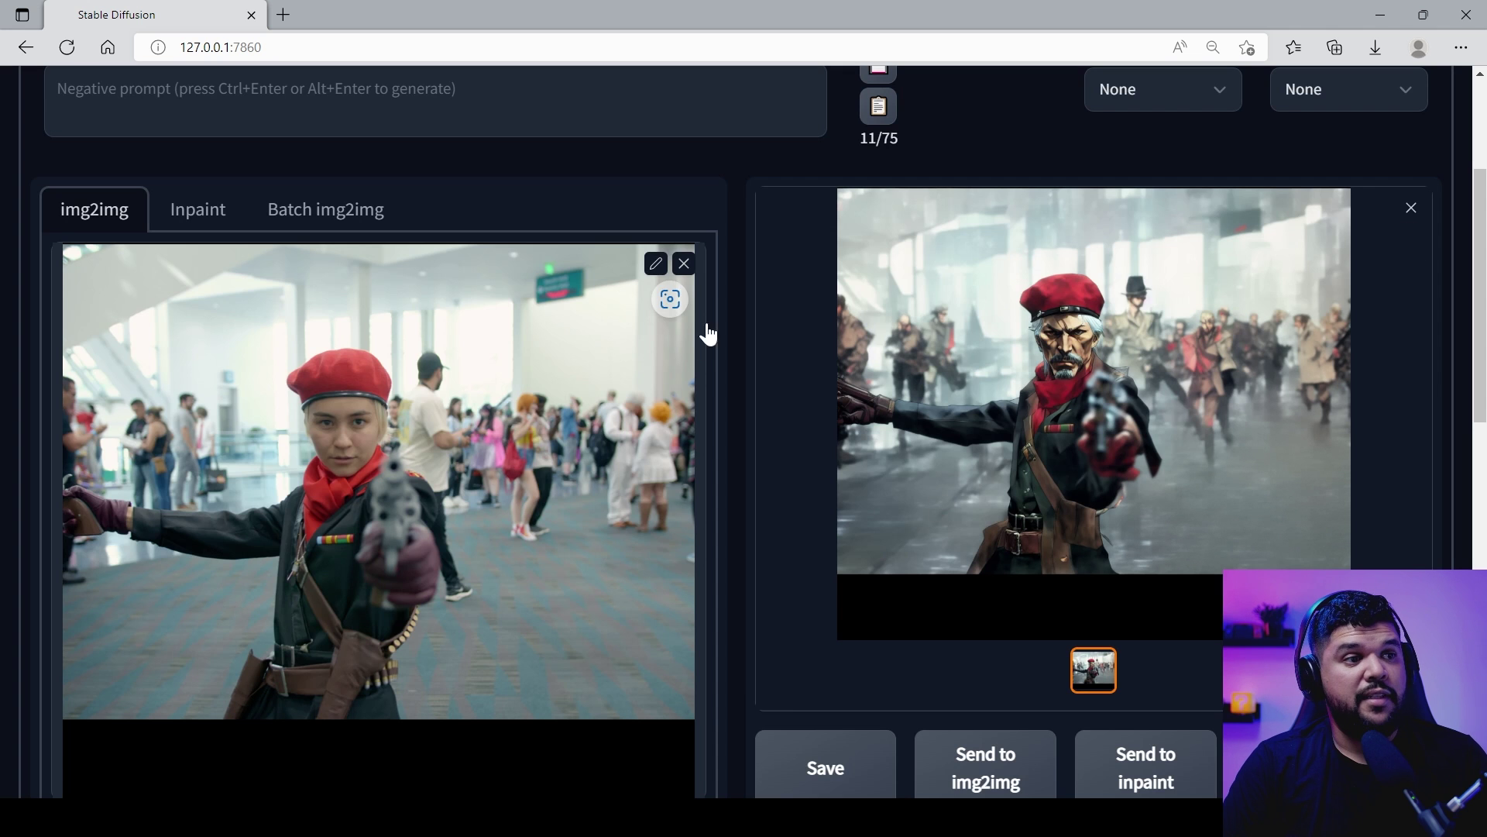
Load the next cosplay frame, generate its restyle, then clear the input again
{"action": "left_click", "coordinate": [684, 264]}
{"action": "left_click", "coordinate": [660, 401]}
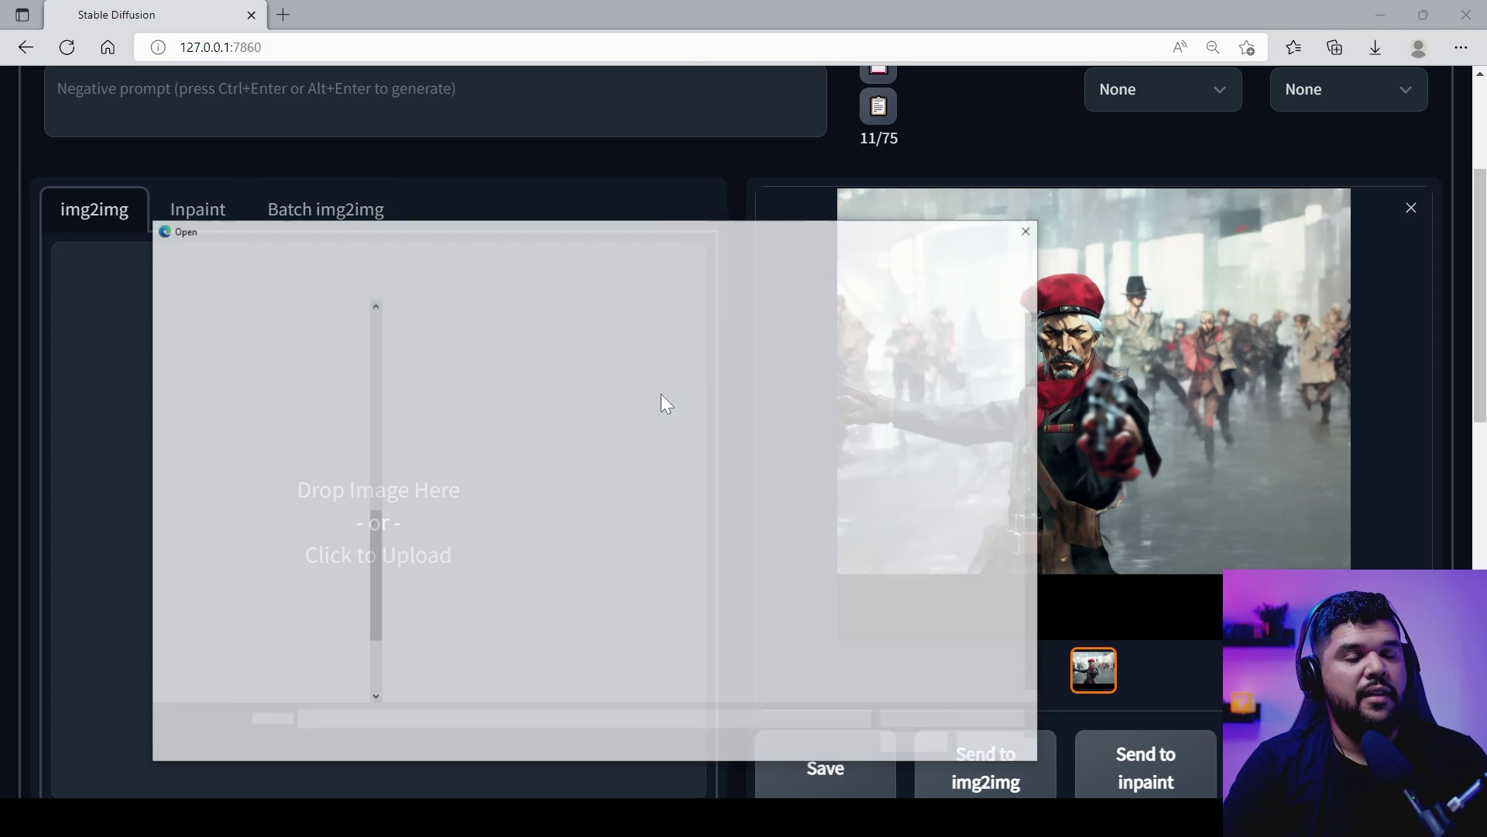
{"action": "scroll", "coordinate": [779, 439], "scroll_direction": "down", "scroll_amount": 2}
{"action": "double_click", "coordinate": [779, 438]}
{"action": "scroll", "coordinate": [885, 474], "scroll_direction": "up", "scroll_amount": 1}
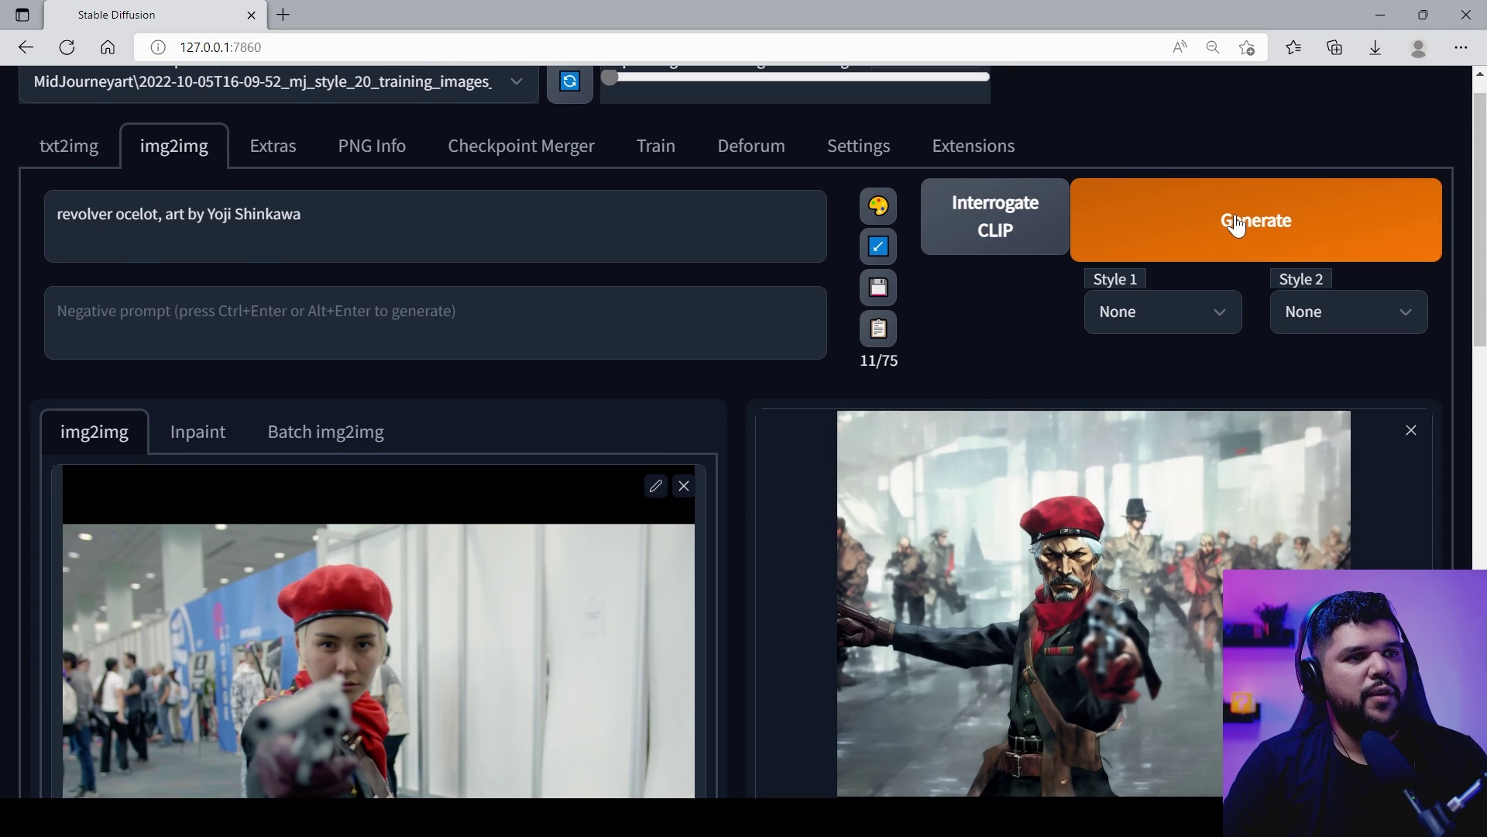
{"action": "left_click", "coordinate": [1235, 224]}
{"action": "scroll", "coordinate": [755, 499], "scroll_direction": "down", "scroll_amount": 3}
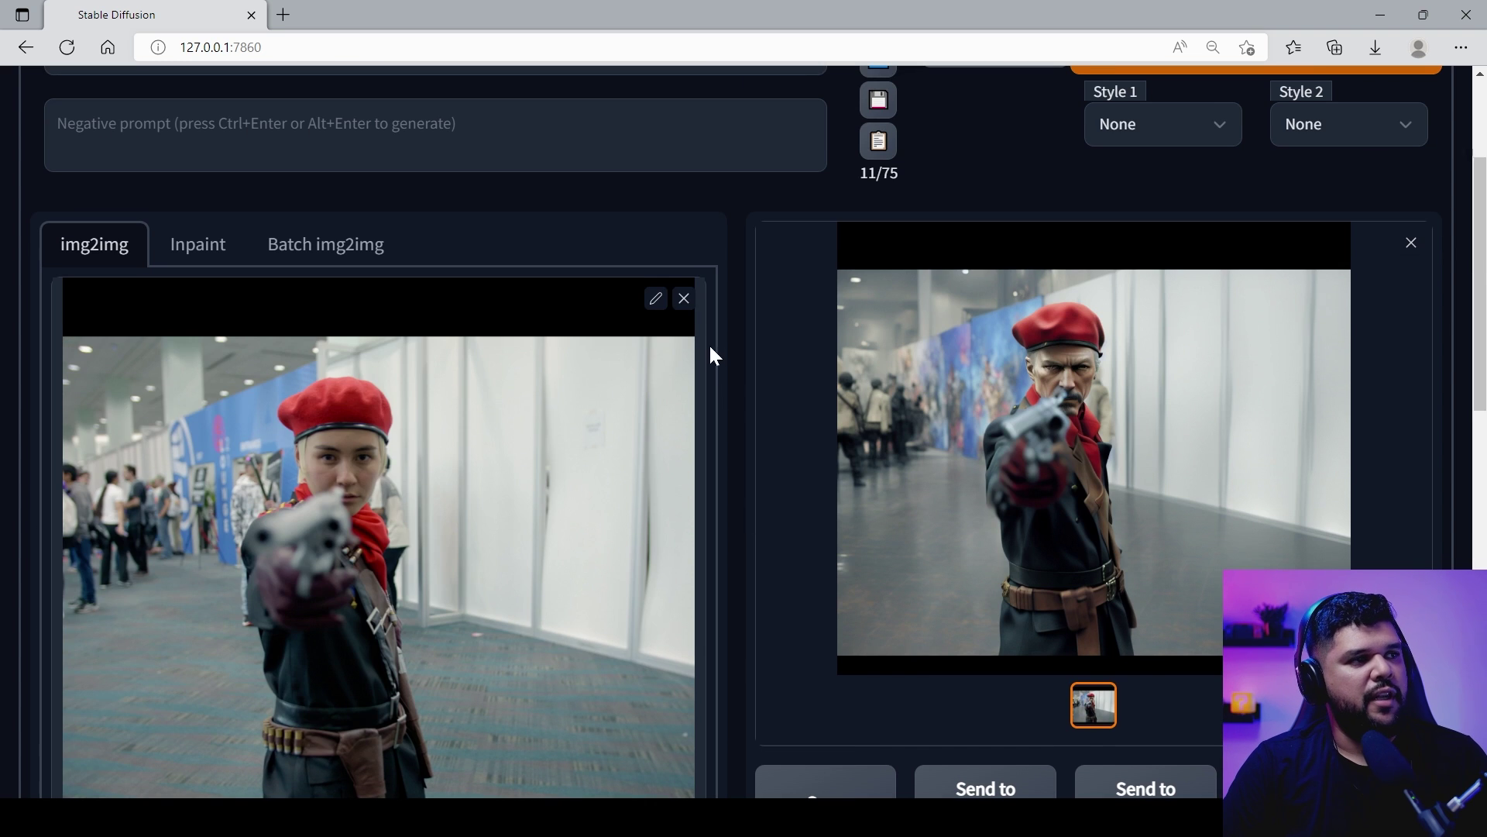
{"action": "left_click", "coordinate": [684, 299]}
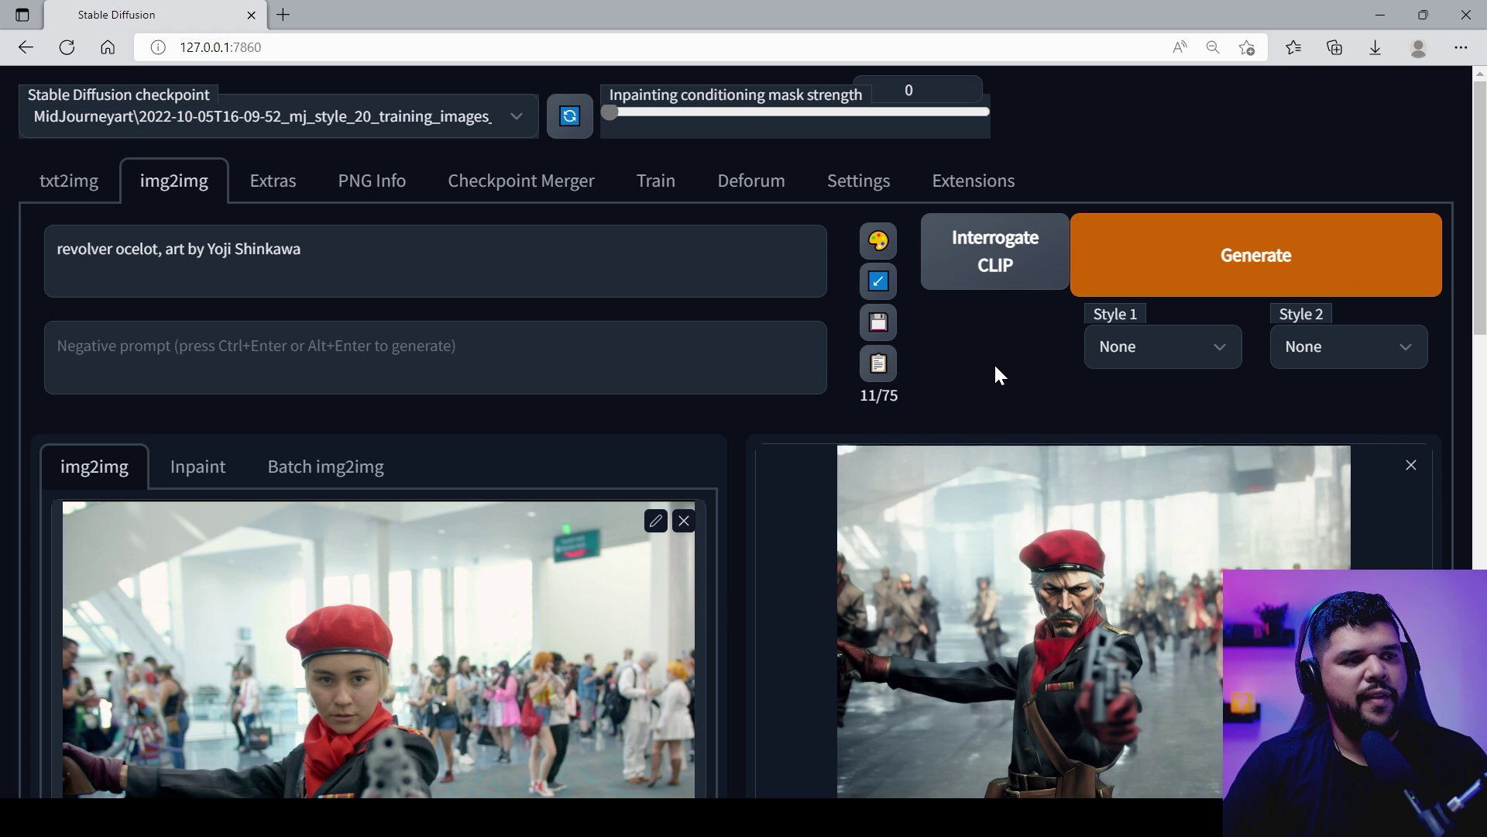
{"action": "scroll", "coordinate": [995, 365], "scroll_direction": "down", "scroll_amount": 3}
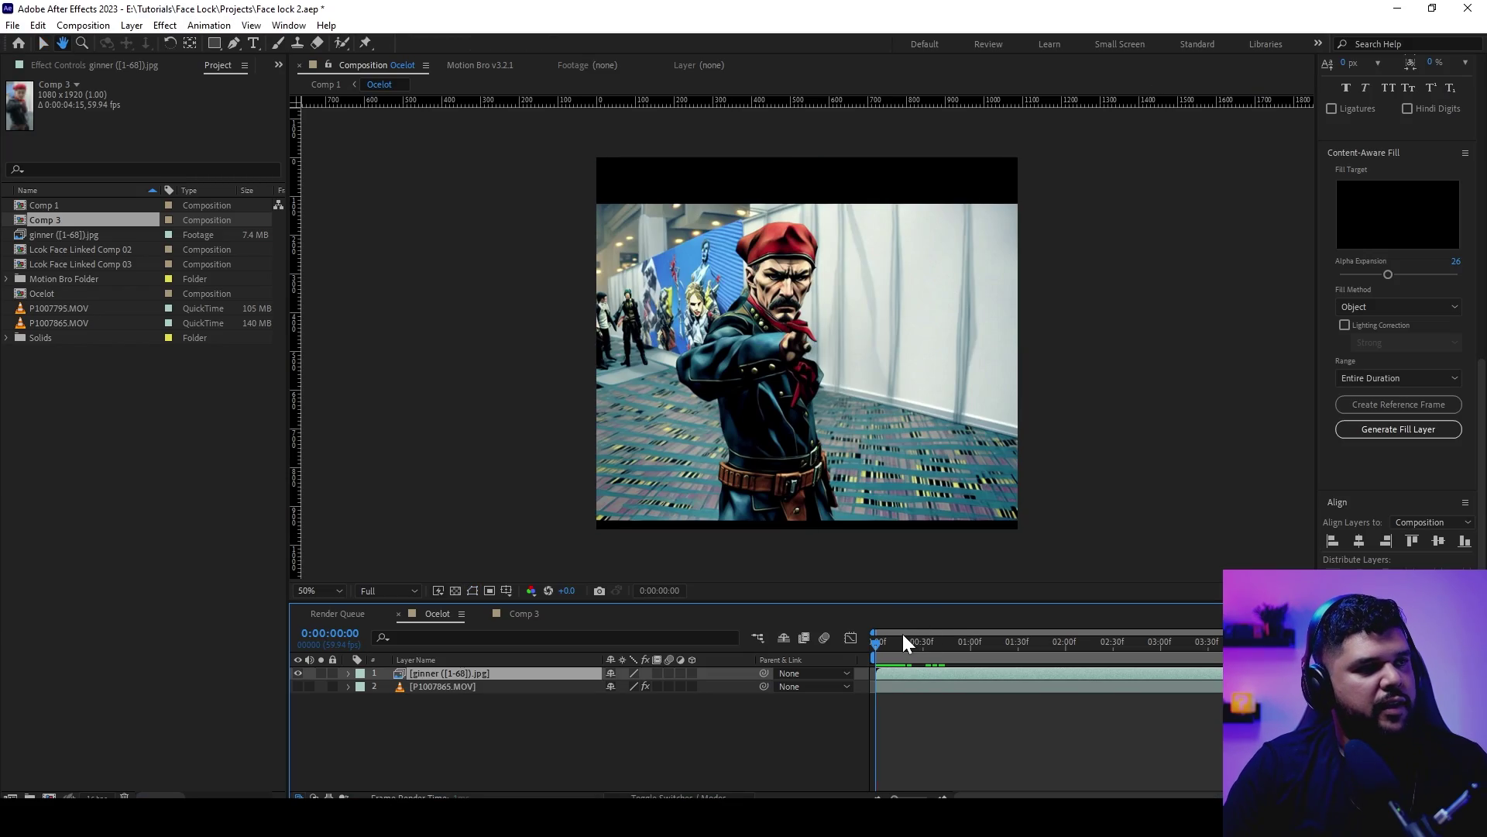
Preview the Ocelot comp, then nudge the live footage layer up and to the left
{"action": "key", "text": "space"}
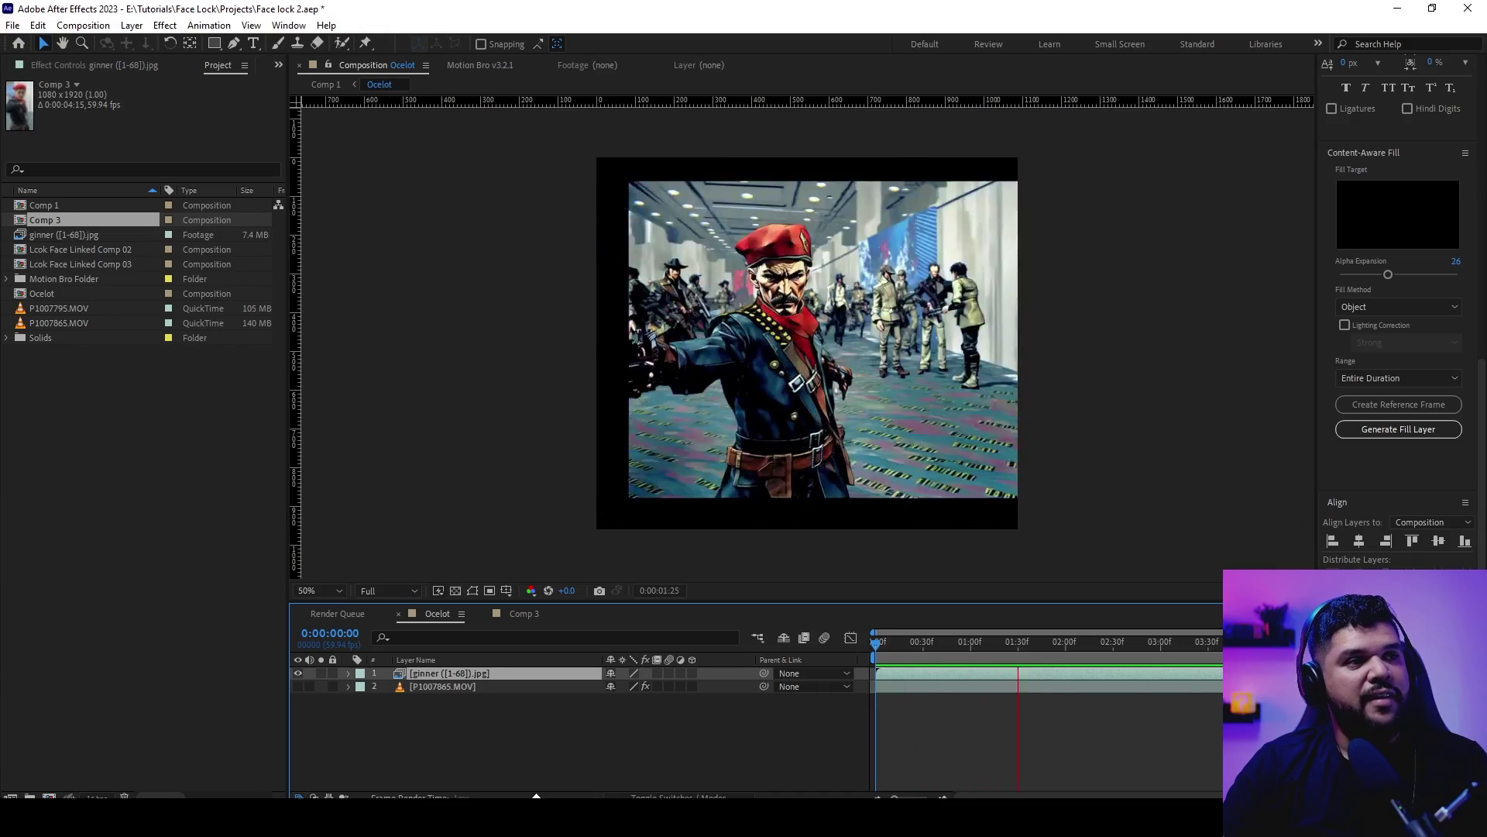
{"action": "left_click", "coordinate": [297, 673]}
{"action": "left_click", "coordinate": [803, 400]}
{"action": "left_click_drag", "start_coordinate": [803, 399], "coordinate": [783, 376]}
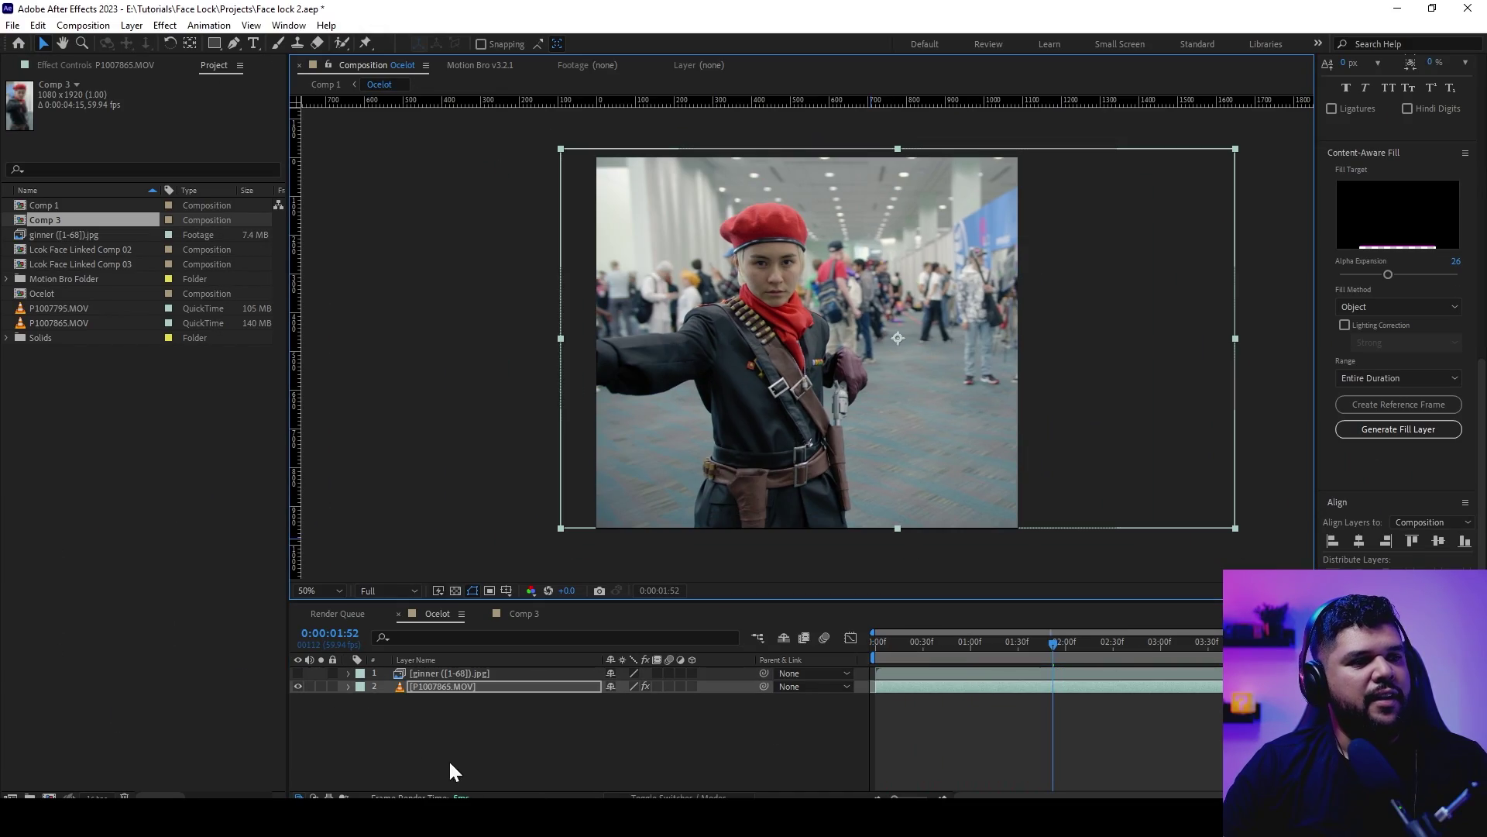
Hide the live footage and preview the restyled frames again with that layer visible
{"action": "left_click", "coordinate": [298, 686]}
{"action": "key", "text": "space"}
{"action": "left_click", "coordinate": [298, 674]}
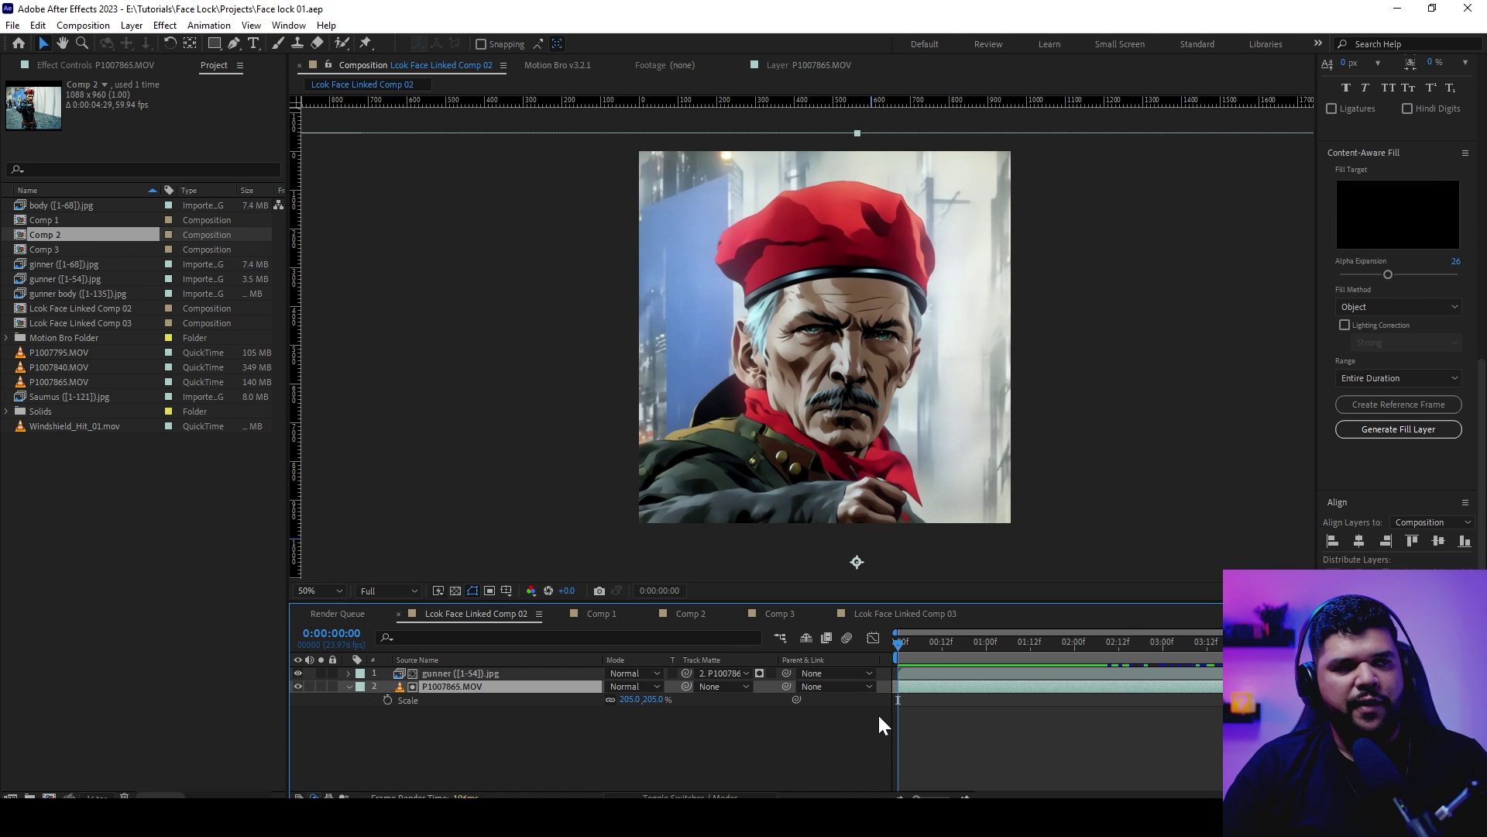
Play back the restyled Ocelot sequence in Look Face Linked Comp 02
{"action": "key", "text": "space"}
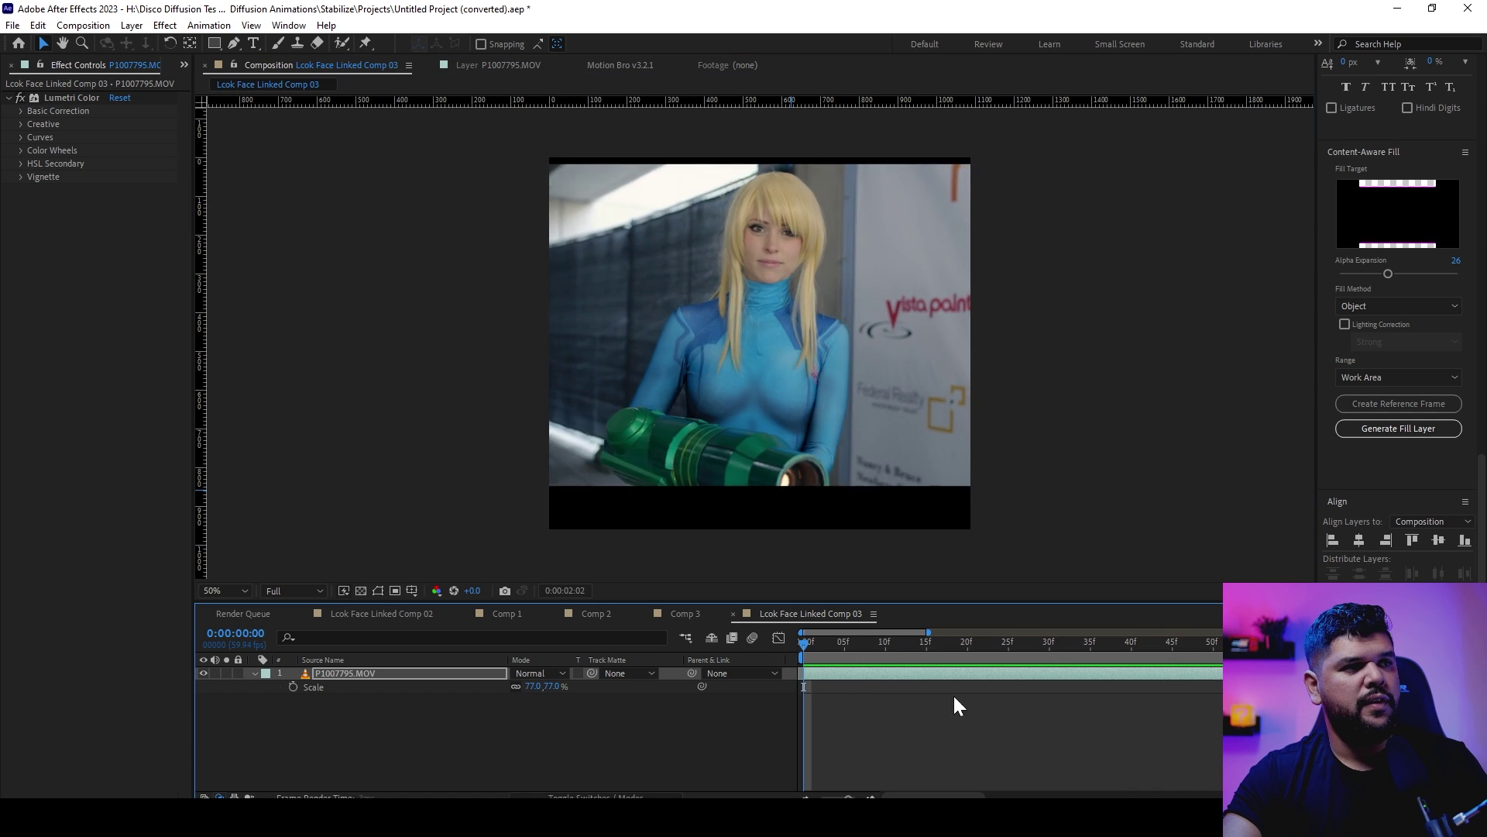
{"action": "left_click_drag", "start_coordinate": [830, 641], "coordinate": [1129, 673]}
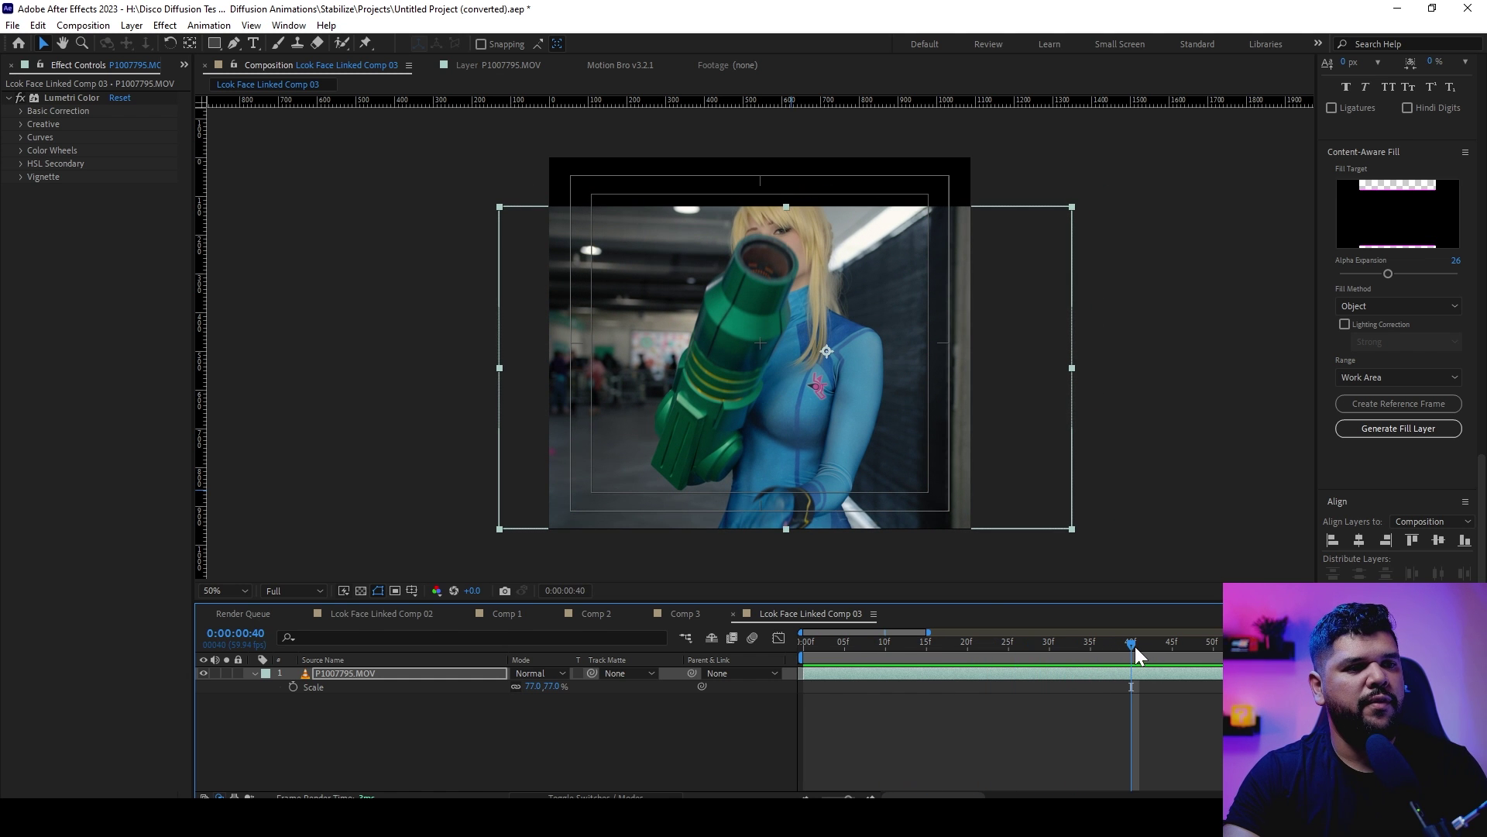
{"action": "left_click_drag", "start_coordinate": [1136, 646], "coordinate": [1269, 648]}
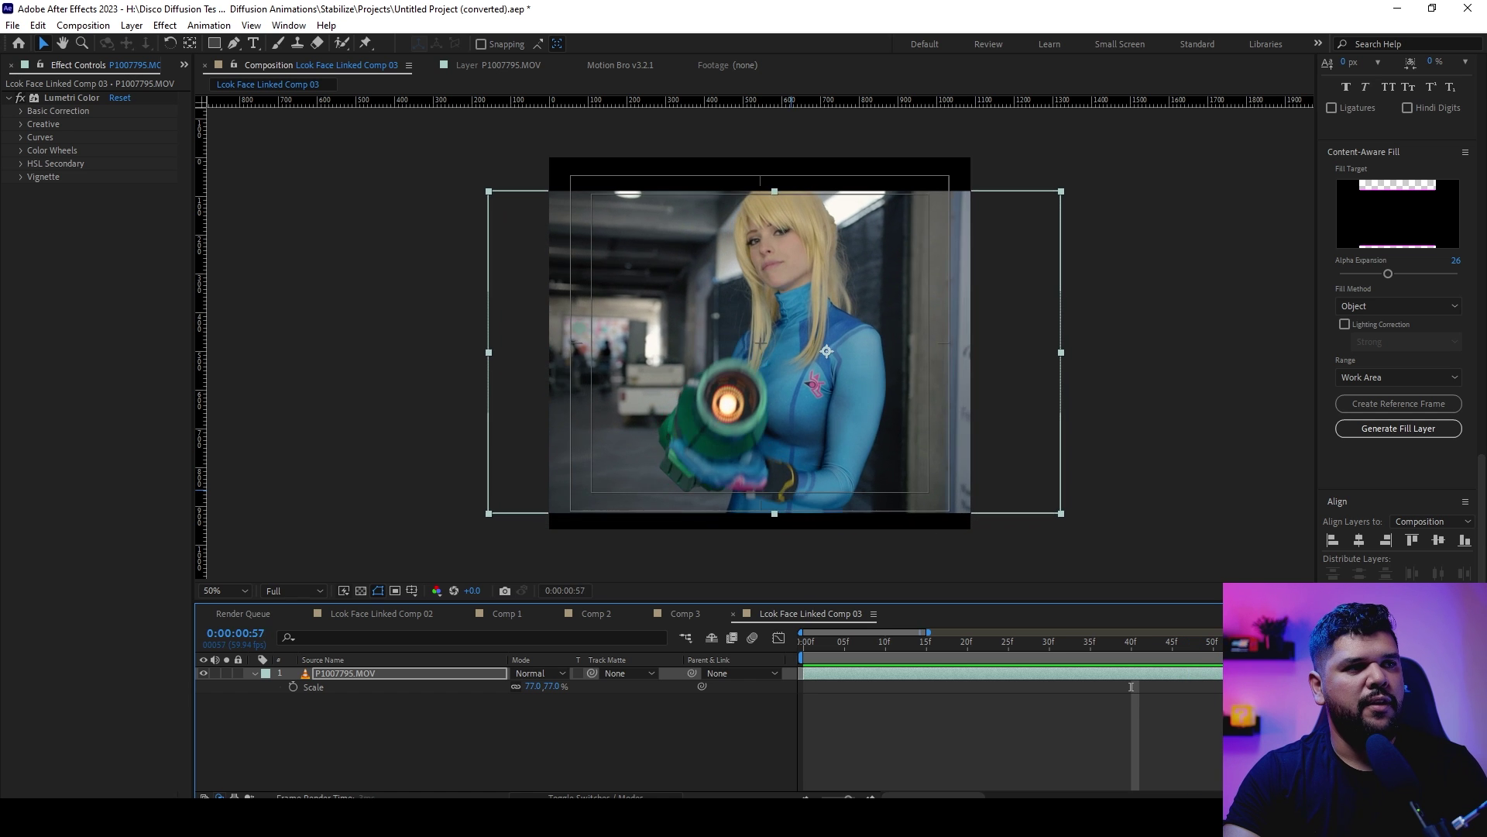
{"action": "left_click_drag", "start_coordinate": [1131, 686], "coordinate": [806, 646]}
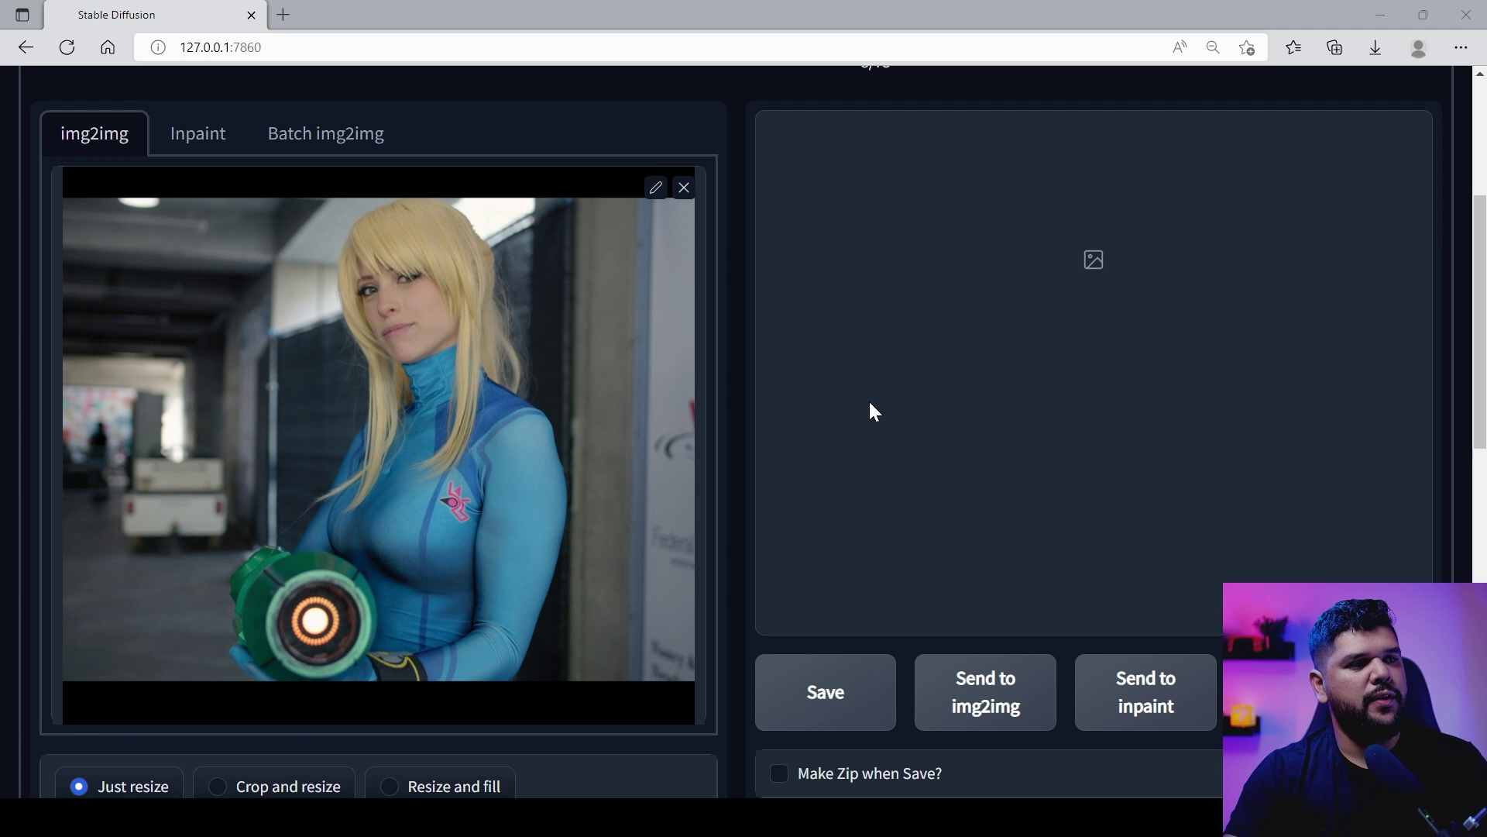
Enlarge the generated Samus Aran render to inspect it, then close the enlarged view
{"action": "scroll", "coordinate": [726, 352], "scroll_direction": "down", "scroll_amount": 5}
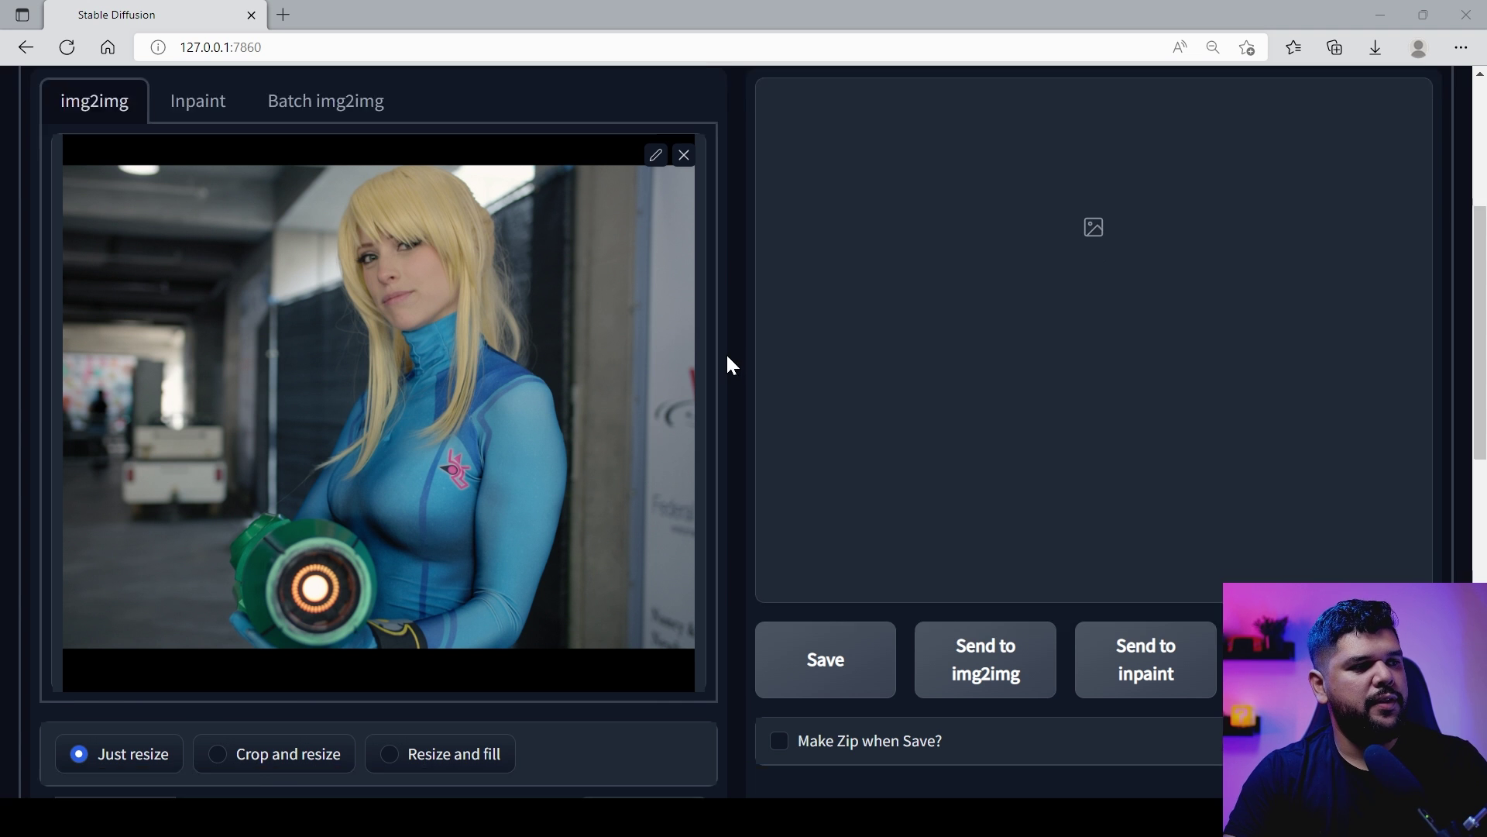
{"action": "scroll", "coordinate": [725, 352], "scroll_direction": "down", "scroll_amount": 1}
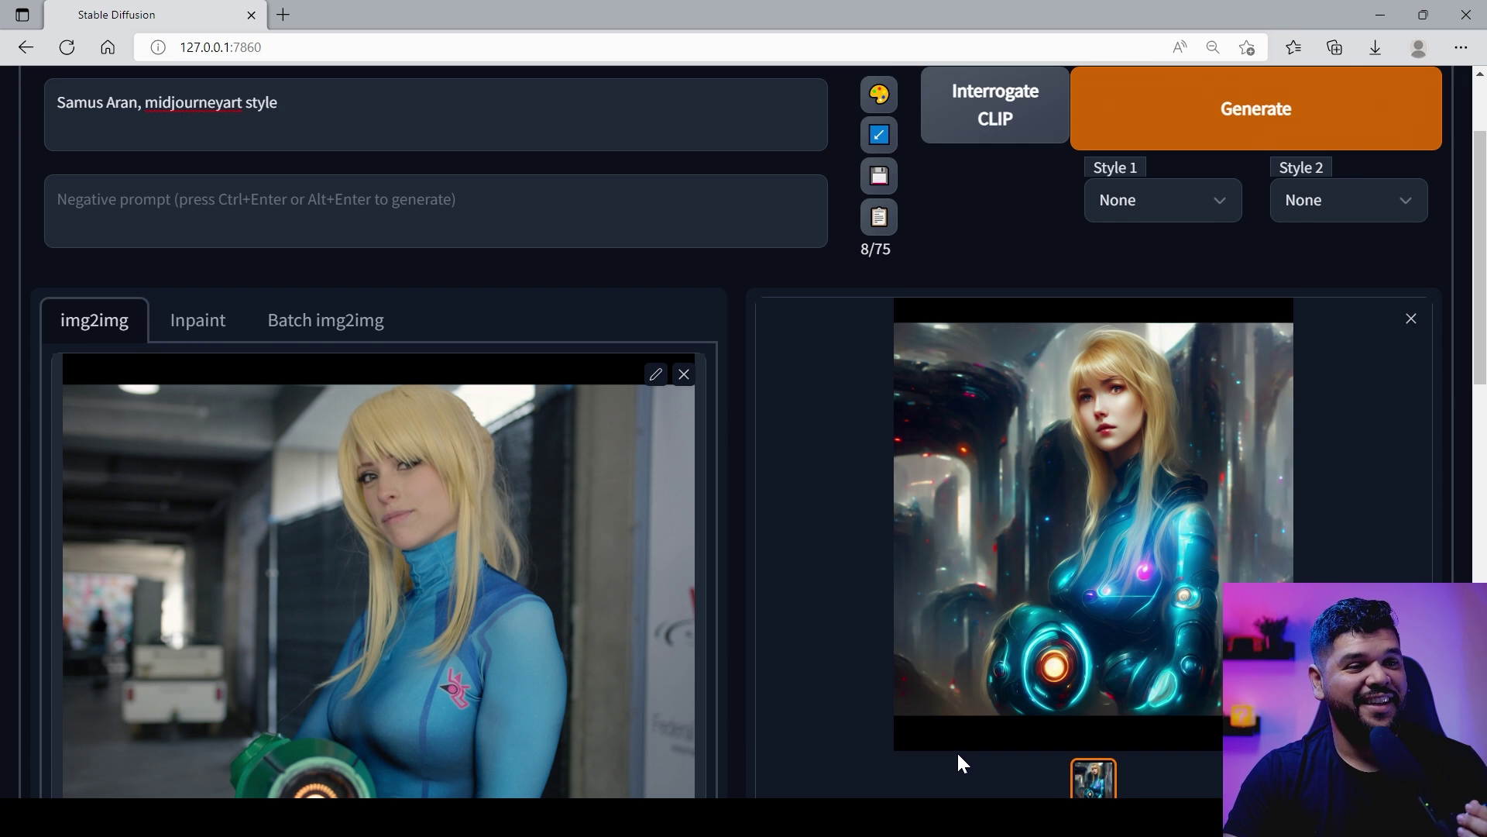
{"action": "scroll", "coordinate": [956, 756], "scroll_direction": "down", "scroll_amount": 1}
{"action": "left_click", "coordinate": [1030, 556]}
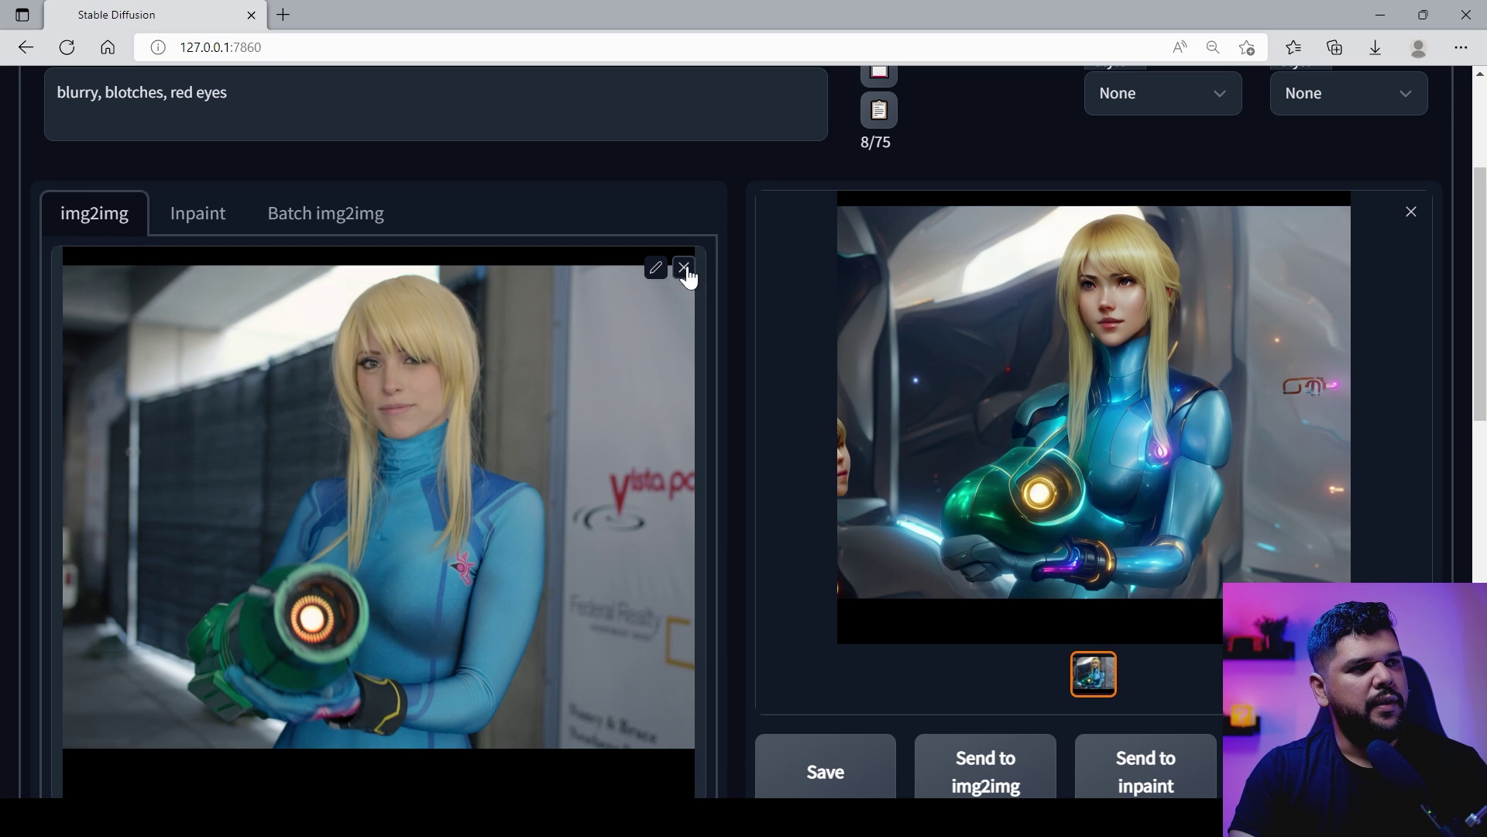
{"action": "left_click", "coordinate": [681, 265]}
Load frame Metroid_00228.jpg as the img2img input, then clear the input image
{"action": "left_click", "coordinate": [654, 372]}
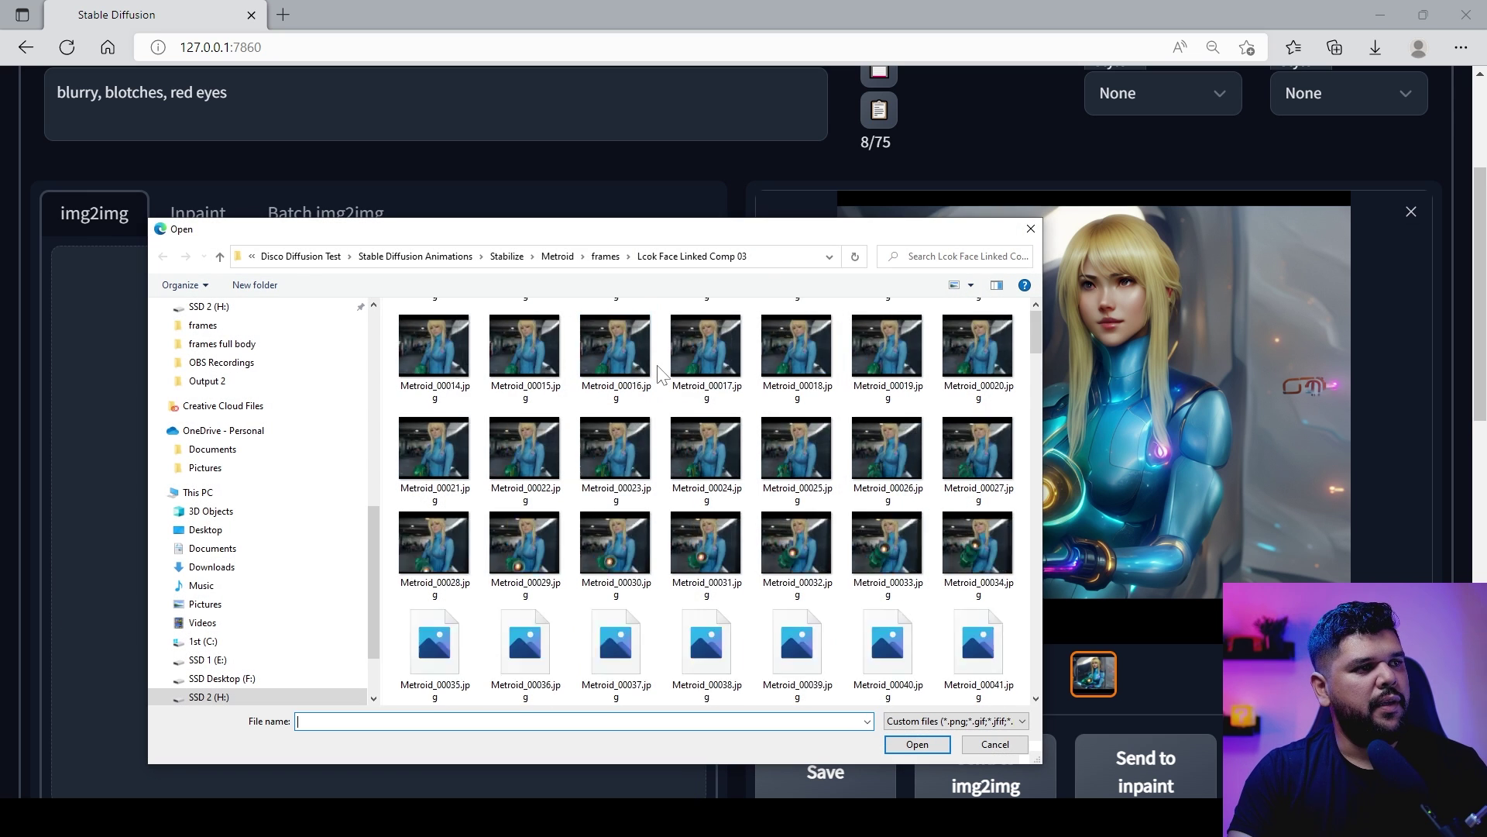
{"action": "scroll", "coordinate": [806, 503], "scroll_direction": "down", "scroll_amount": 3}
{"action": "double_click", "coordinate": [826, 537]}
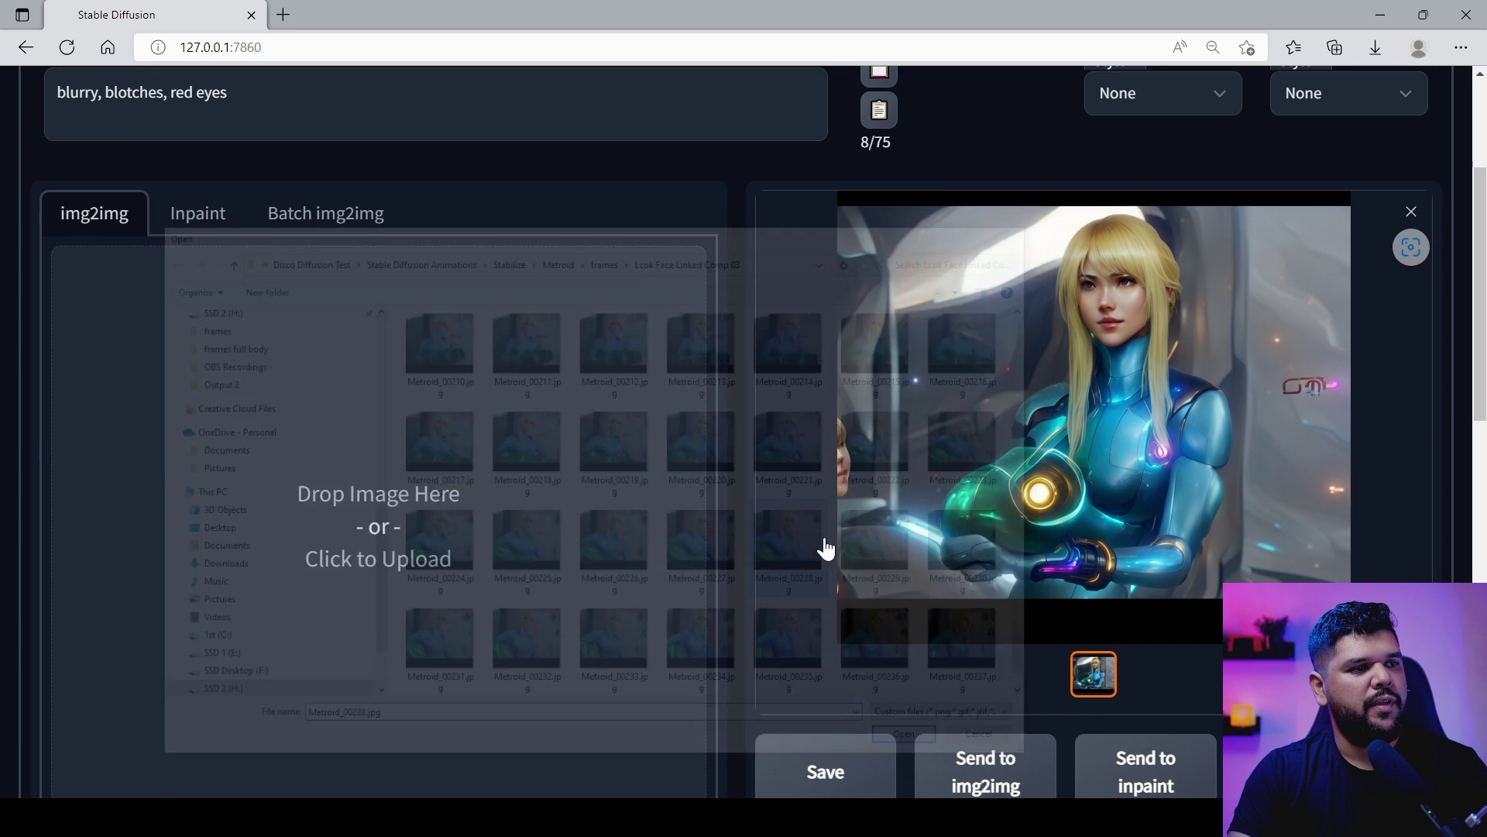
{"action": "scroll", "coordinate": [1230, 275], "scroll_direction": "up", "scroll_amount": 3}
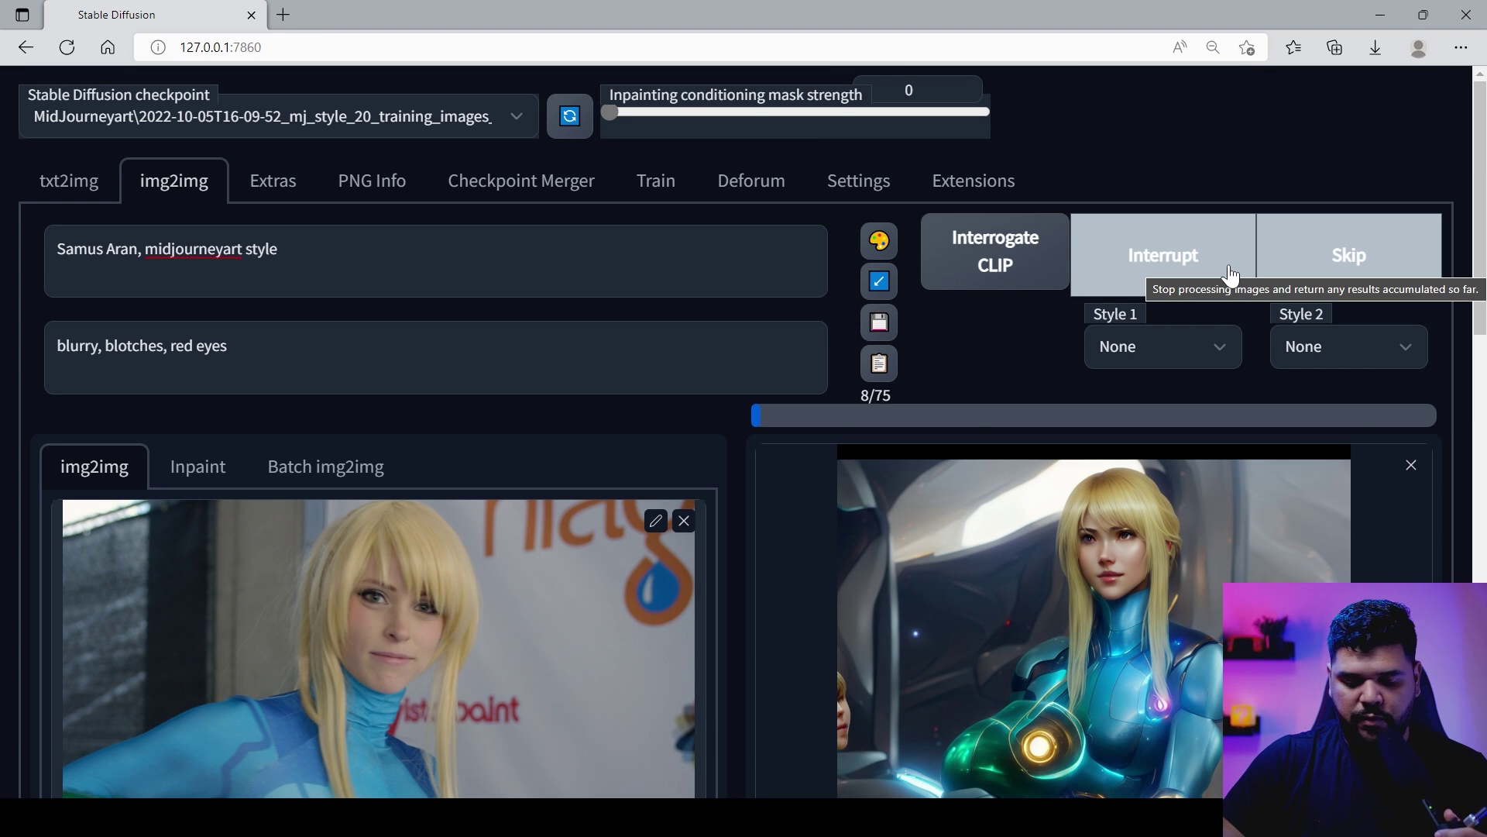
{"action": "scroll", "coordinate": [857, 493], "scroll_direction": "down", "scroll_amount": 4}
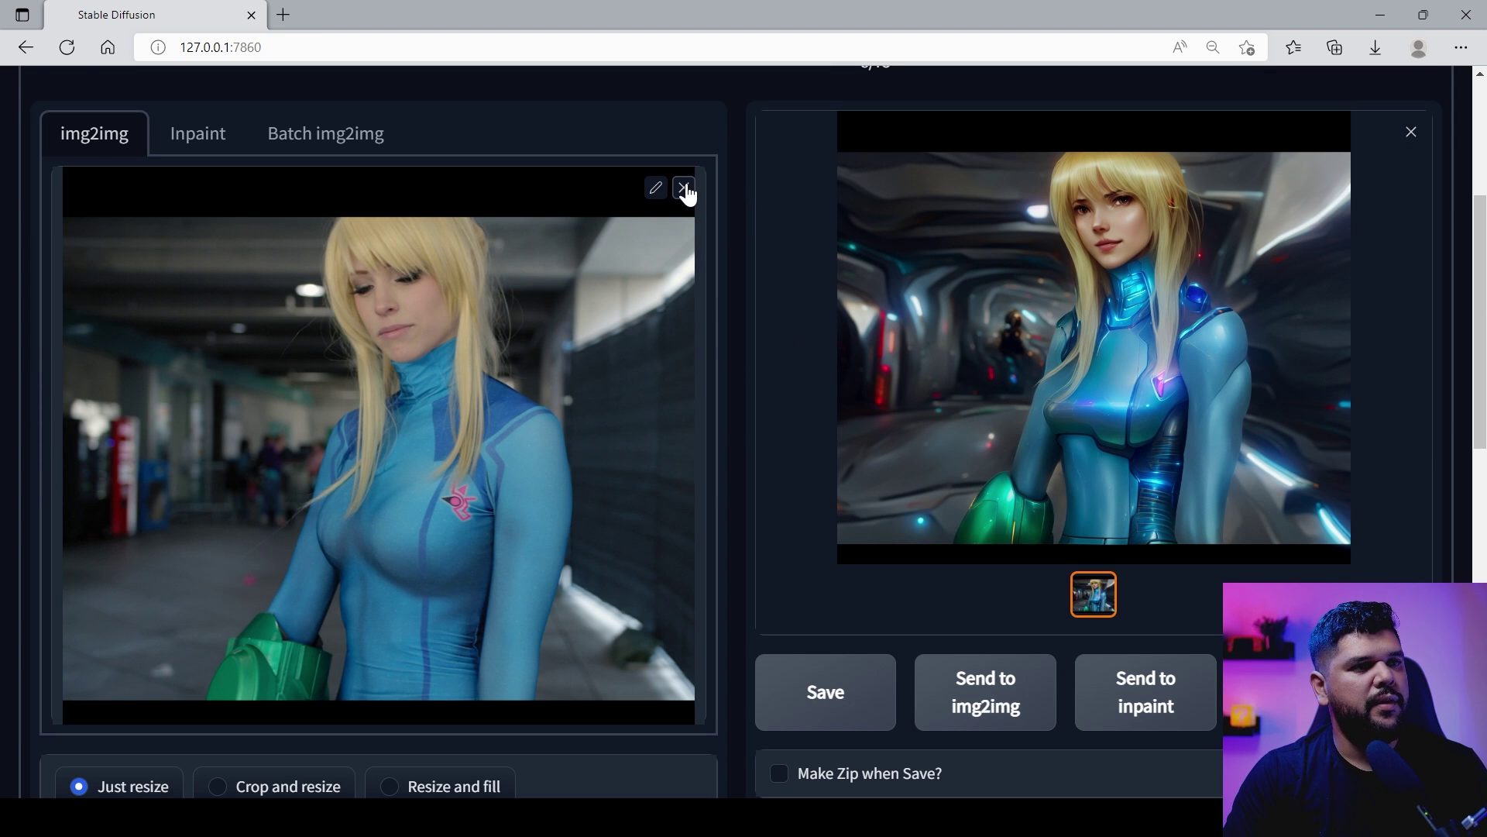
{"action": "left_click", "coordinate": [684, 188]}
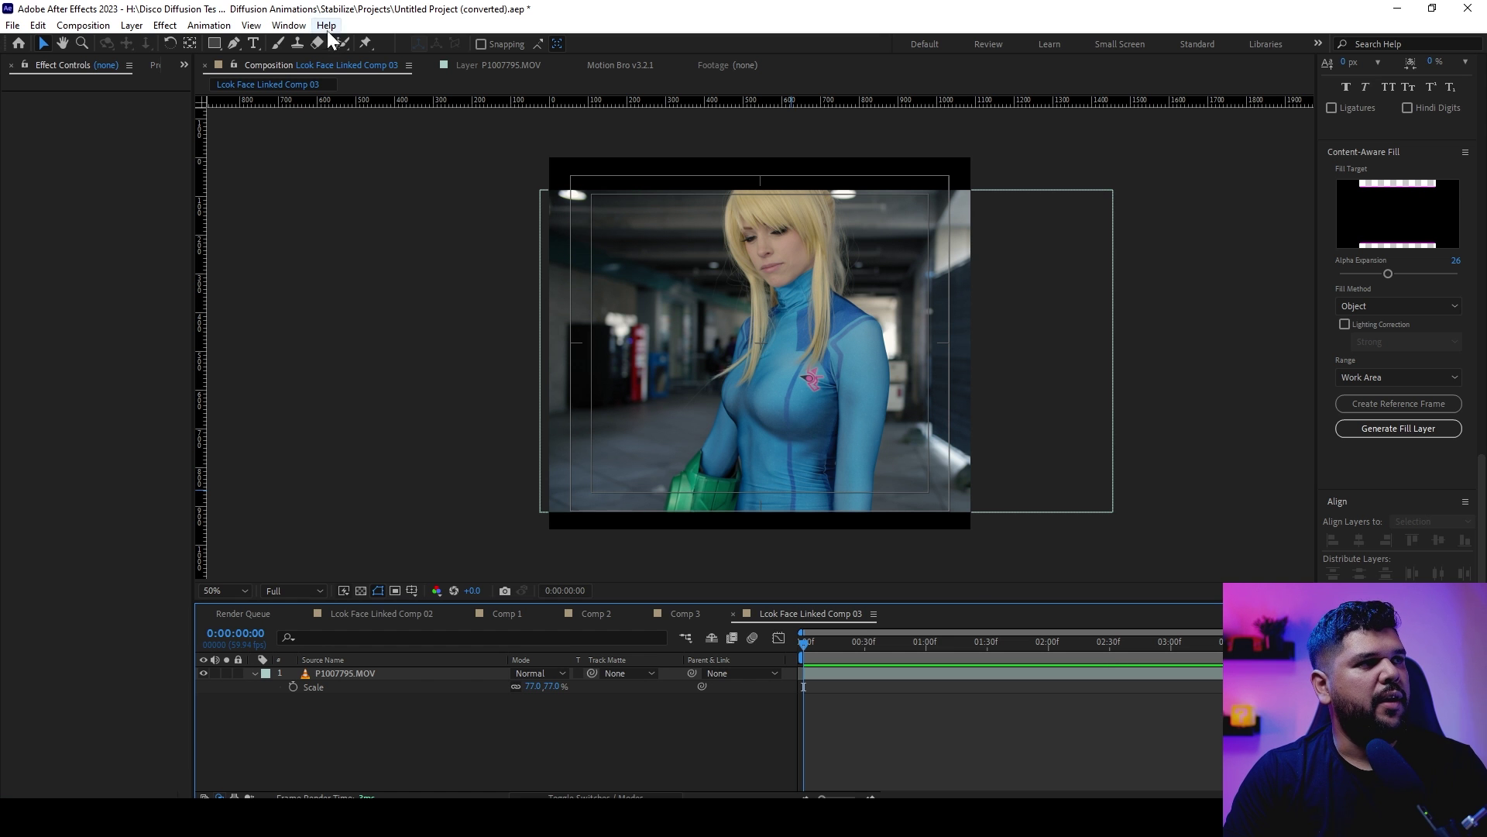
Import the Saumus [1-121].jpg sequence and place it above P1007795.MOV in Comp 03
{"action": "left_click", "coordinate": [342, 42]}
{"action": "double_click", "coordinate": [861, 370]}
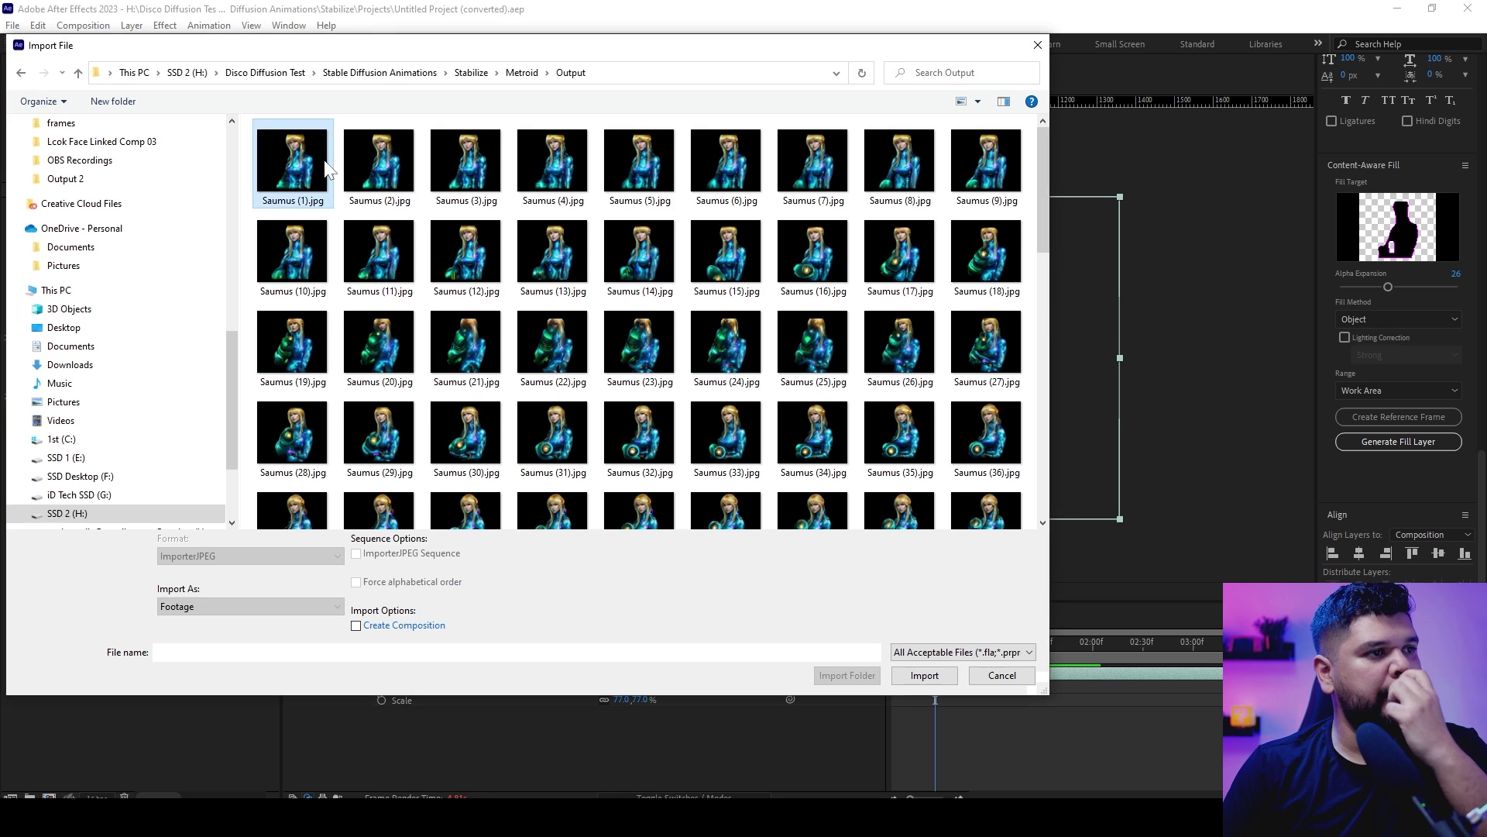
{"action": "key", "text": "Return"}
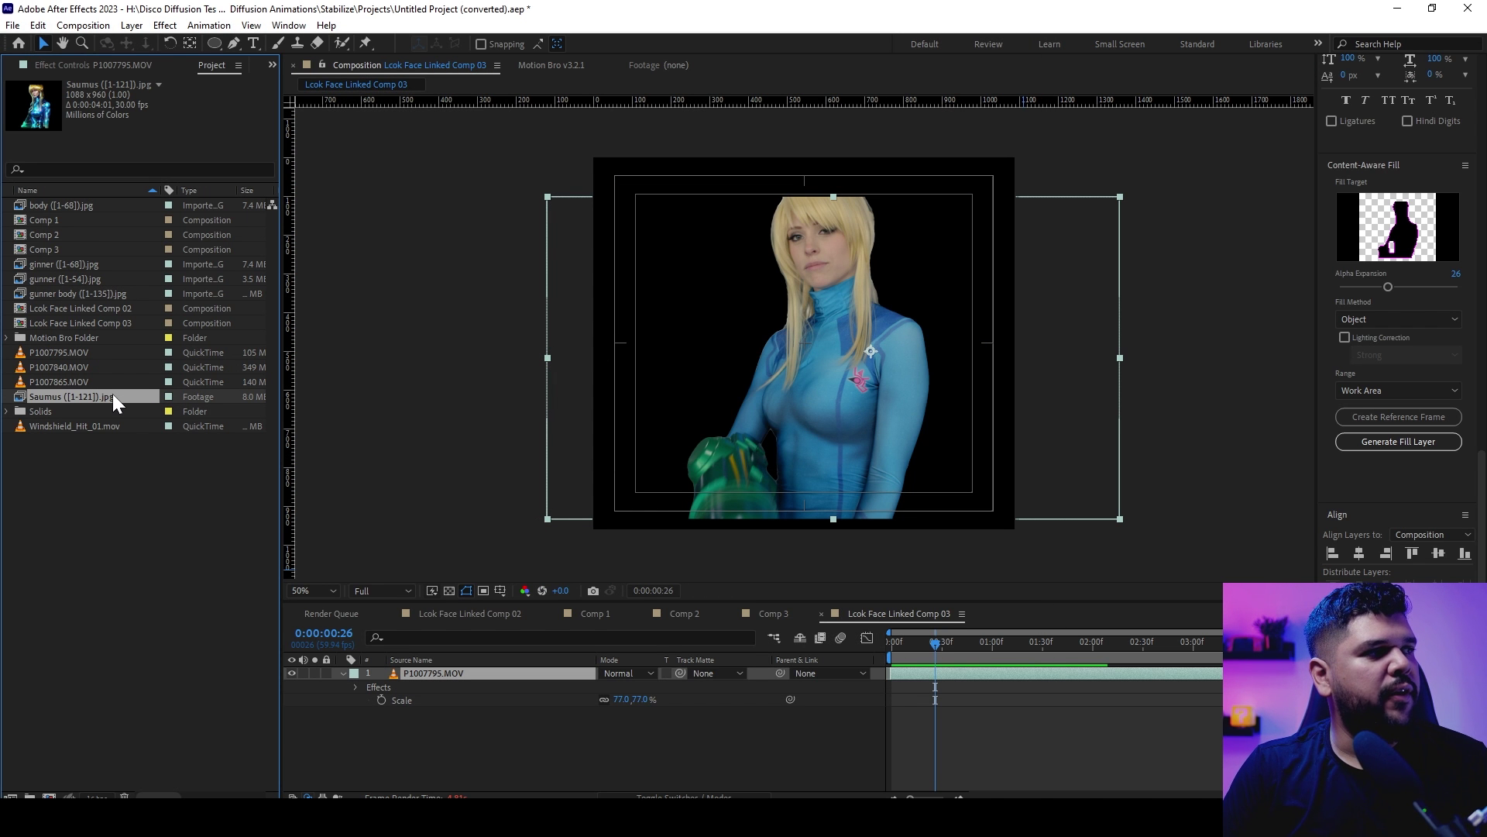
{"action": "left_click_drag", "start_coordinate": [114, 397], "coordinate": [494, 678]}
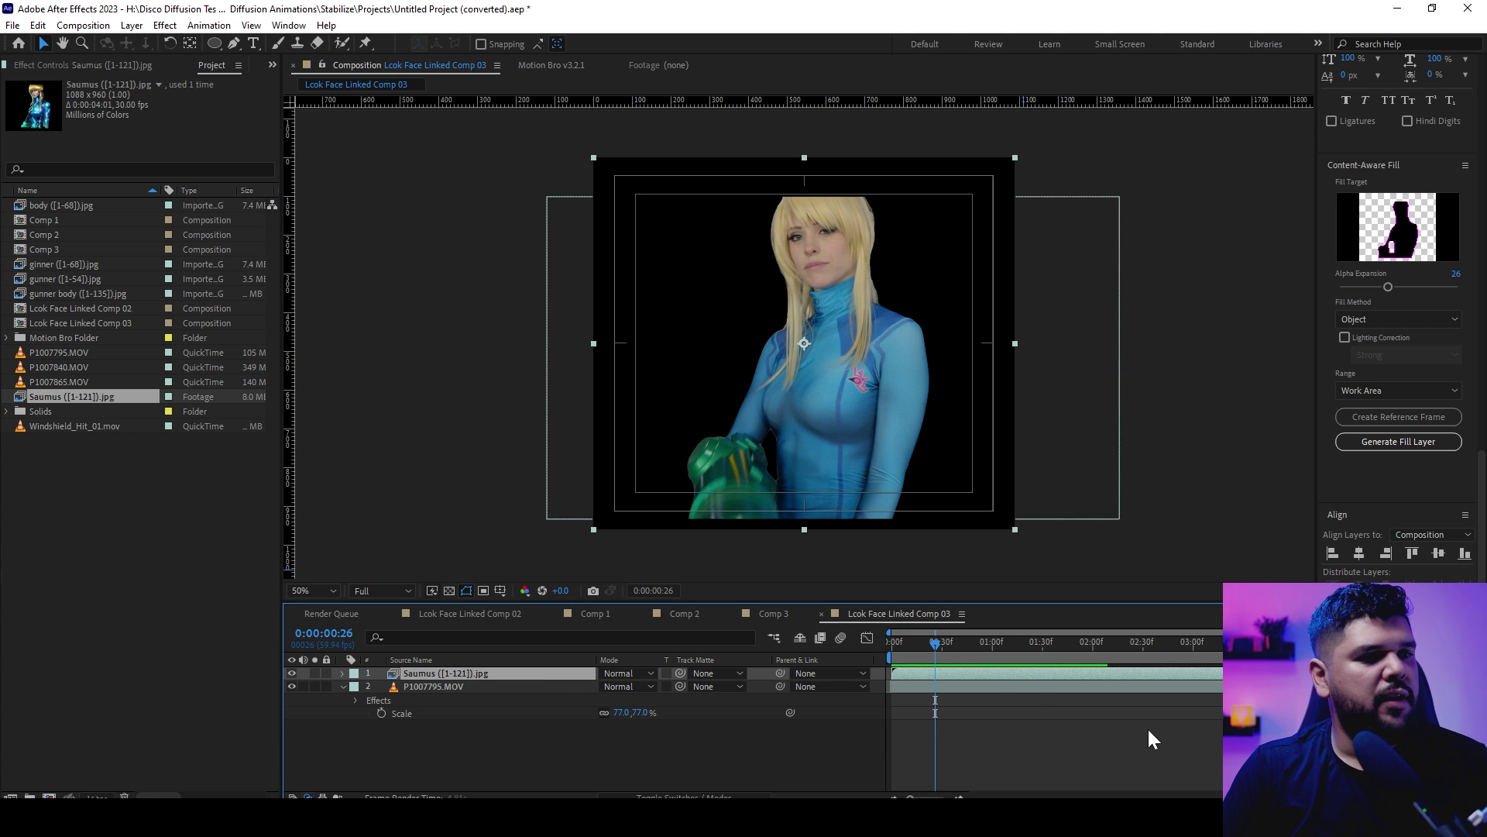
Hide the P1007795.MOV footage layer and duplicate the Saumus layer
{"action": "mouse_move", "coordinate": [925, 643]}
{"action": "left_mouse_down"}
{"action": "mouse_move", "coordinate": [885, 641]}
{"action": "mouse_move", "coordinate": [1077, 644]}
{"action": "mouse_move", "coordinate": [863, 643]}
{"action": "mouse_move", "coordinate": [1012, 643]}
{"action": "mouse_move", "coordinate": [932, 640]}
{"action": "mouse_move", "coordinate": [987, 643]}
{"action": "mouse_move", "coordinate": [950, 642]}
{"action": "left_mouse_up"}
{"action": "scroll", "coordinate": [924, 677], "scroll_direction": "up", "scroll_amount": 3}
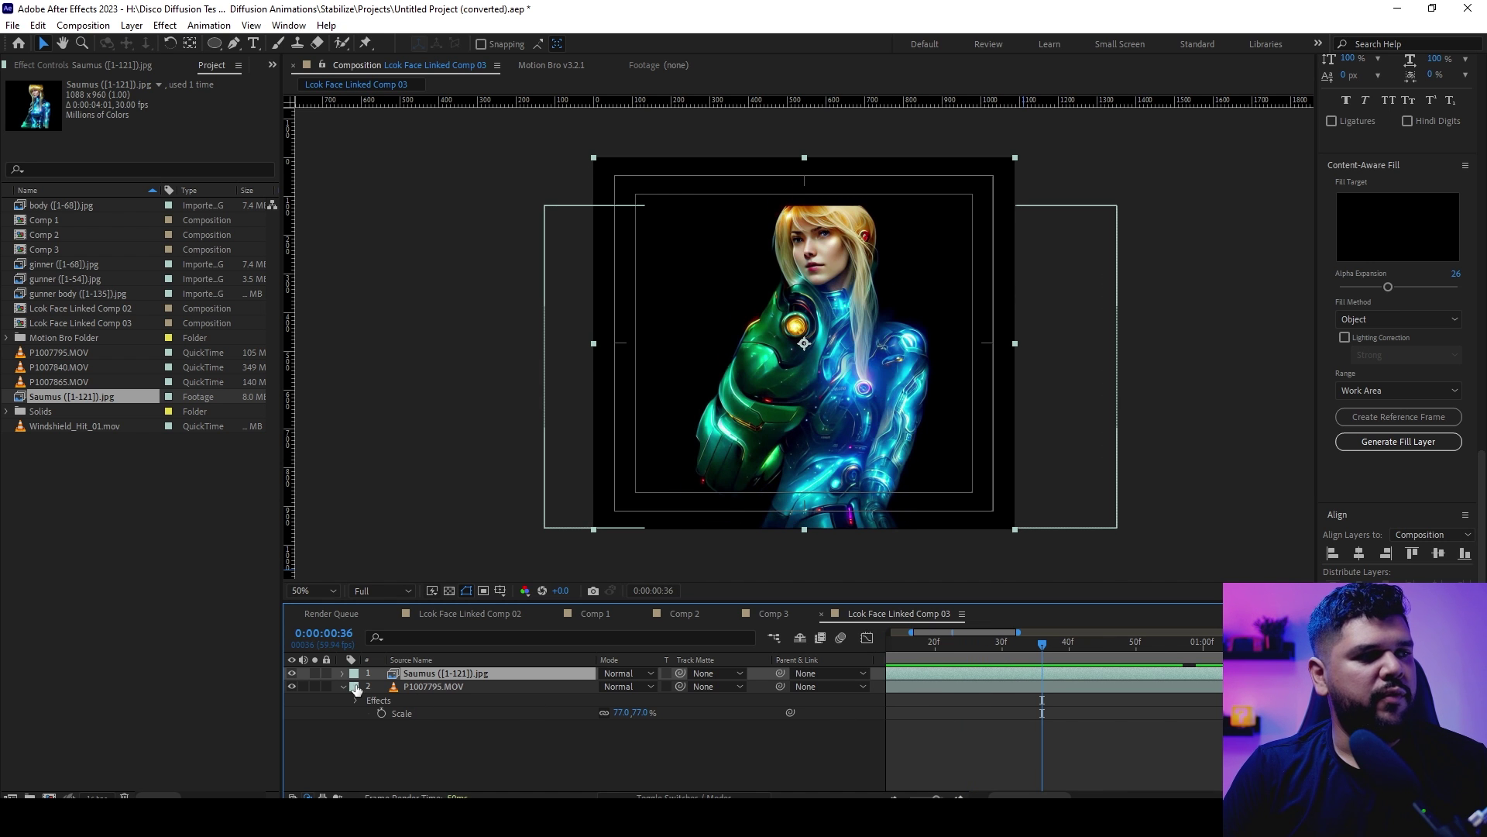
{"action": "left_click", "coordinate": [293, 686]}
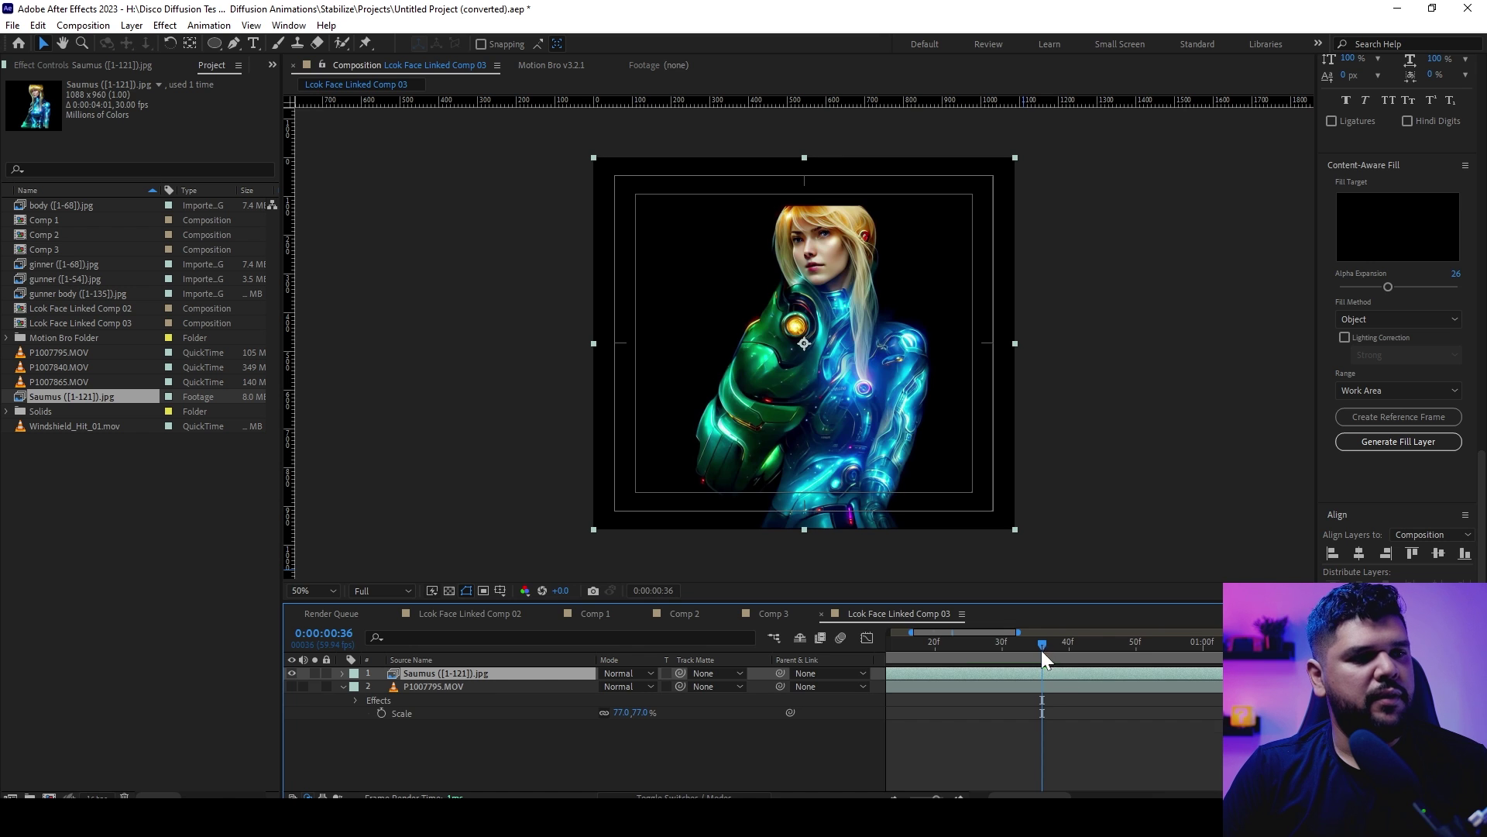
{"action": "key", "text": "Page_Down"}
{"action": "key", "text": "ctrl+d"}
{"action": "scroll", "coordinate": [954, 657], "scroll_direction": "up", "scroll_amount": 2}
Step through a few frames, then preview the stylized Samus animation from the start
{"action": "key", "text": "Page_Up"}
{"action": "key", "text": "Page_Up"}
{"action": "key", "text": "Page_Up"}
{"action": "key", "text": "Page_Up"}
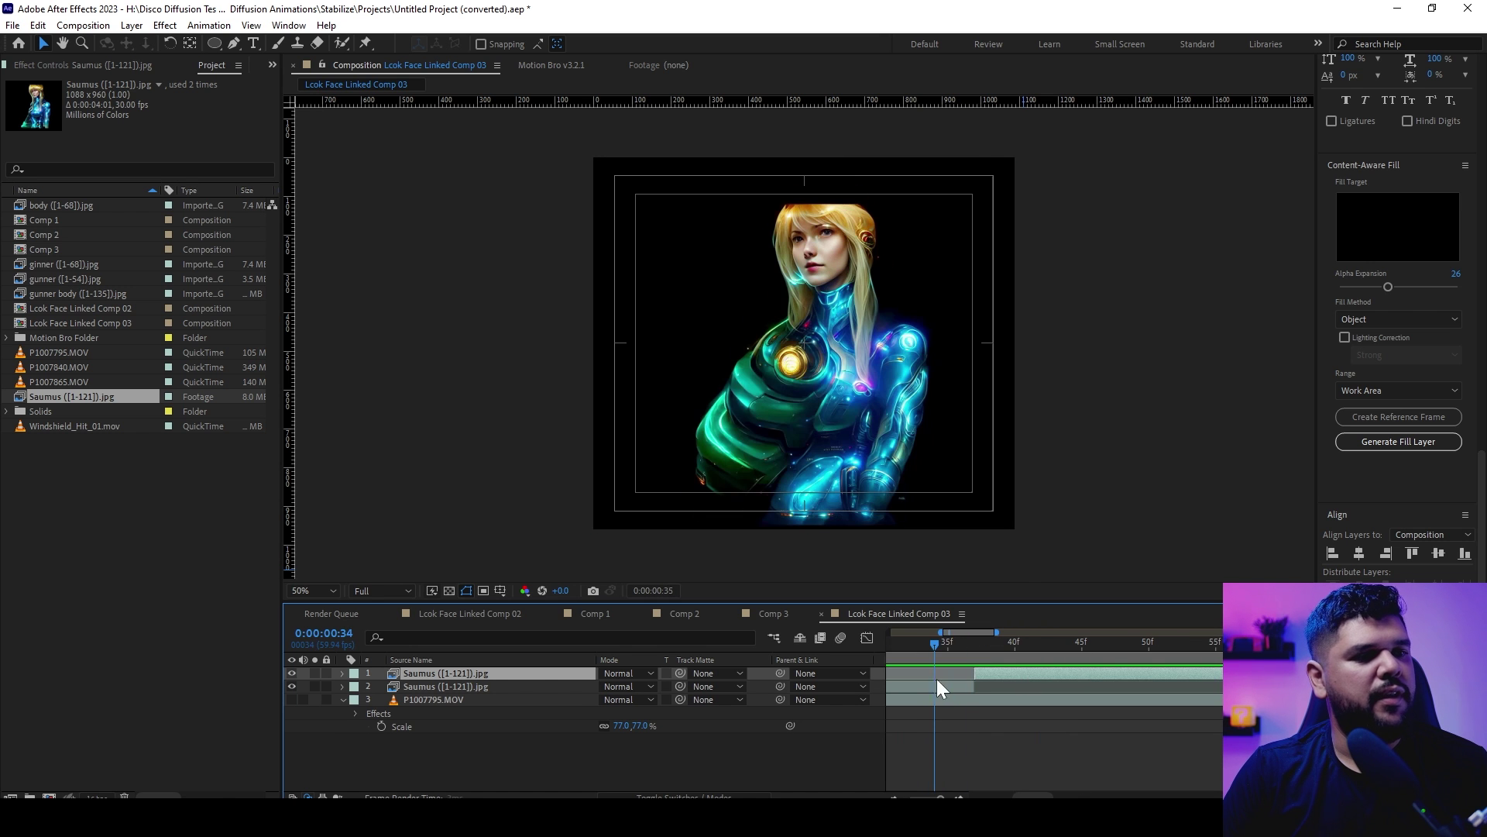
{"action": "key", "text": "Page_Down"}
{"action": "key", "text": "Page_Down"}
{"action": "key", "text": "Page_Down"}
{"action": "key", "text": "Page_Down"}
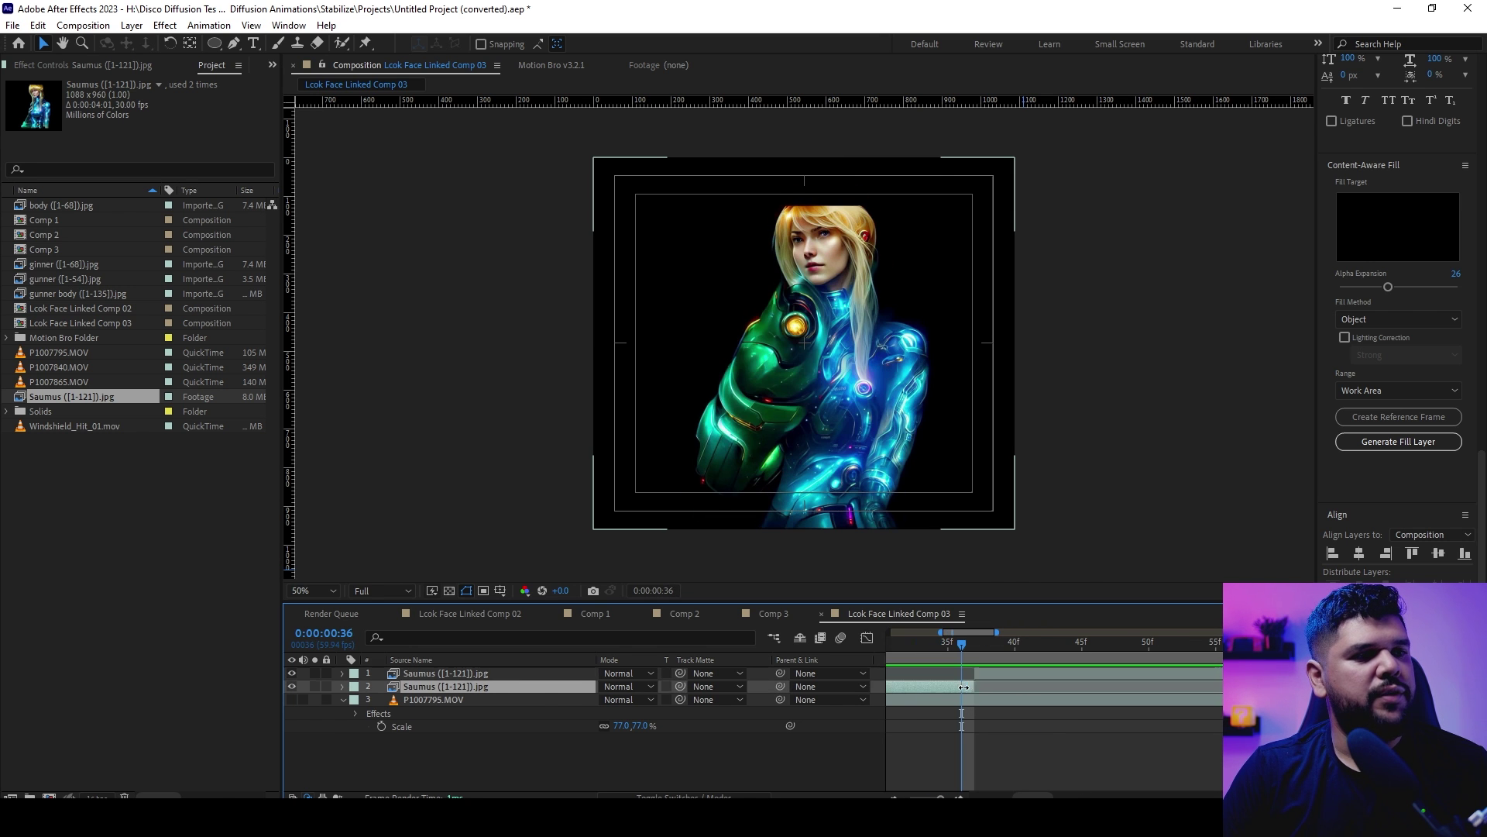
{"action": "key", "text": "Home"}
{"action": "key", "text": "semicolon"}
{"action": "key", "text": "space"}
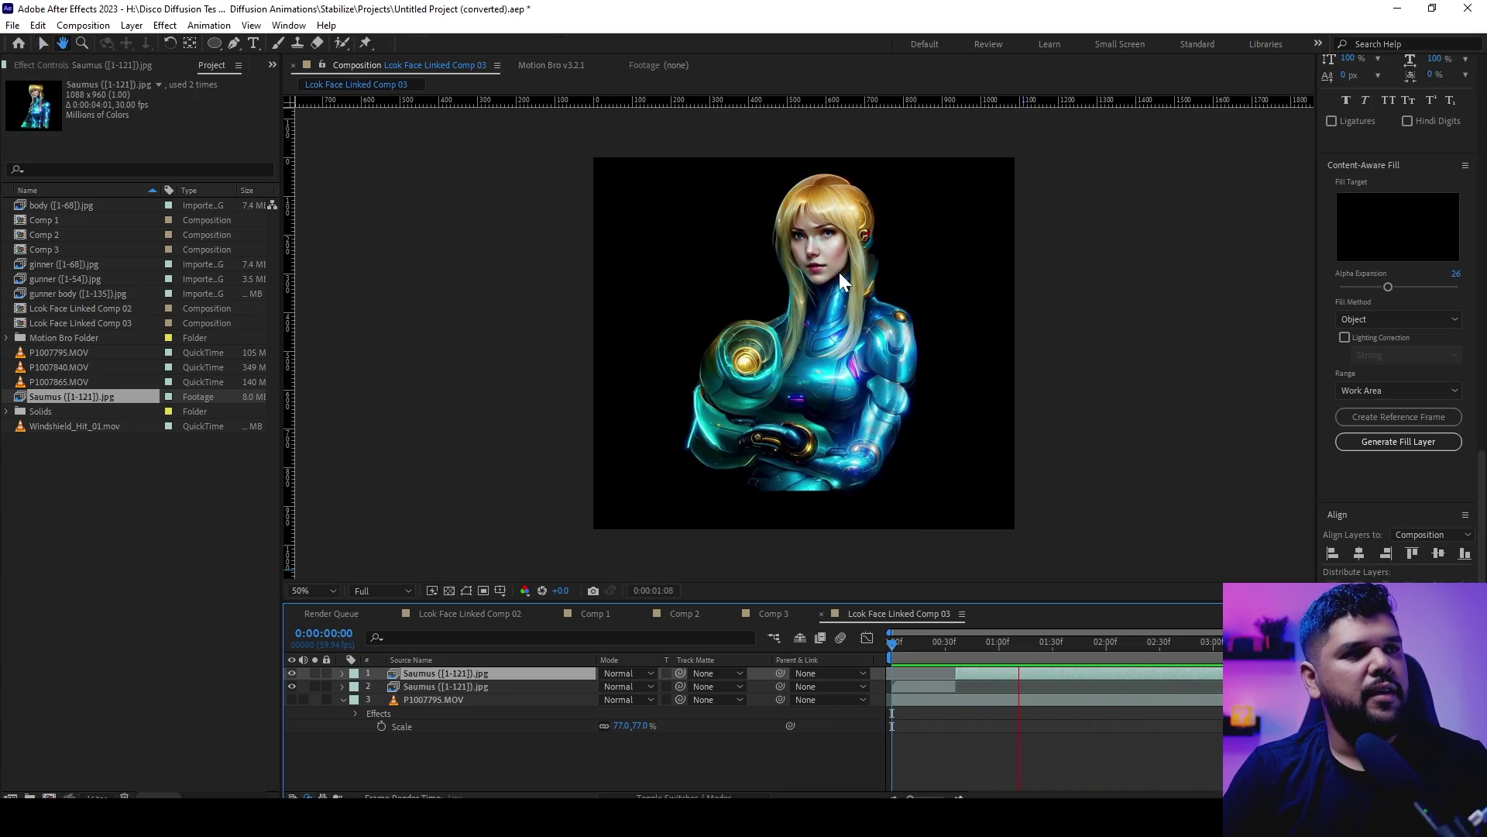
{"action": "key", "text": "space"}
{"action": "scroll", "coordinate": [839, 272], "scroll_direction": "up", "scroll_amount": 4}
{"action": "left_click_drag", "start_coordinate": [846, 271], "coordinate": [879, 458]}
{"action": "key", "text": "v"}
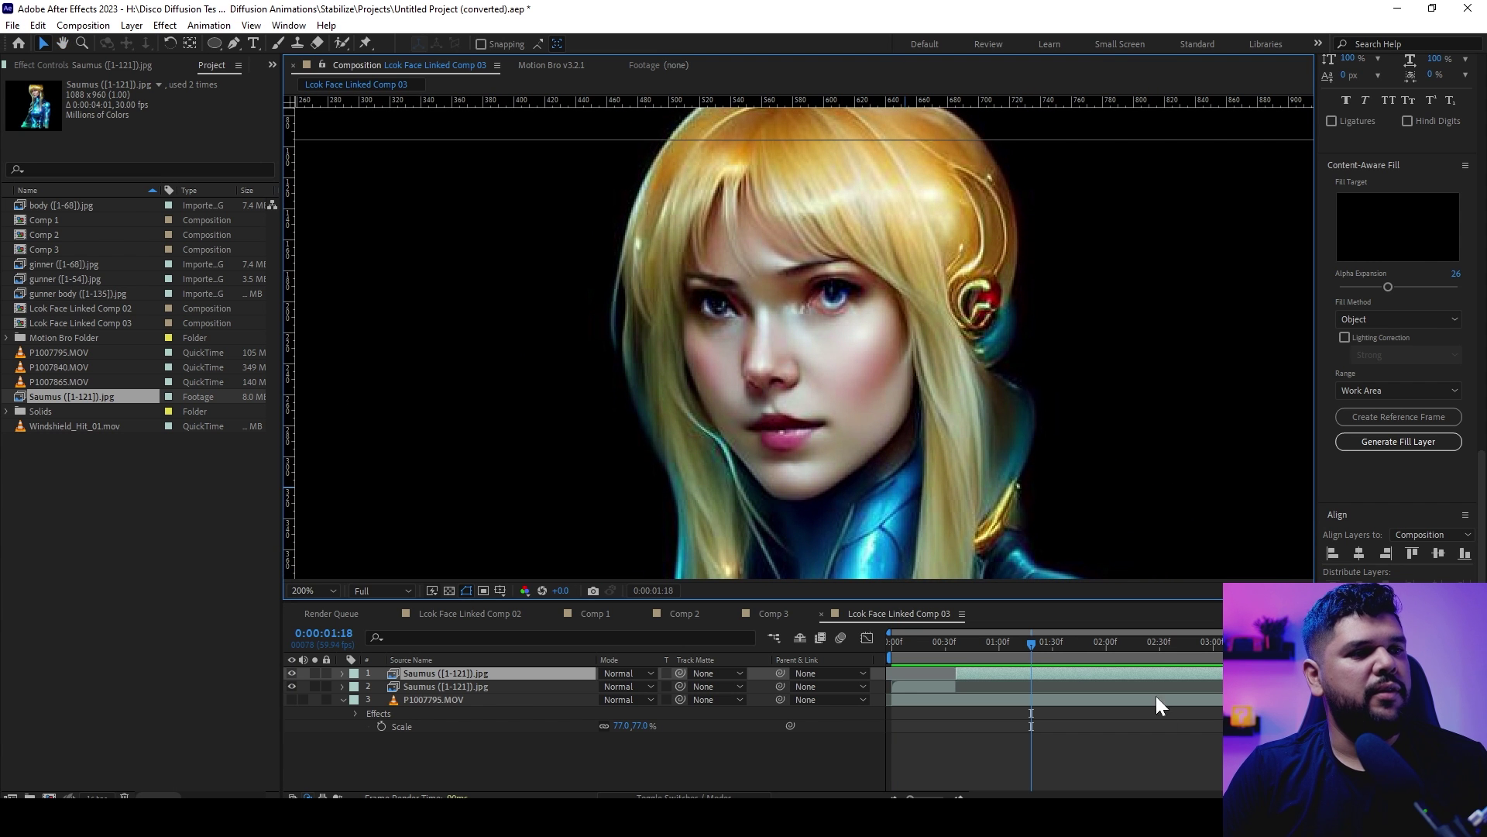
{"action": "left_click_drag", "start_coordinate": [1047, 652], "coordinate": [1197, 669]}
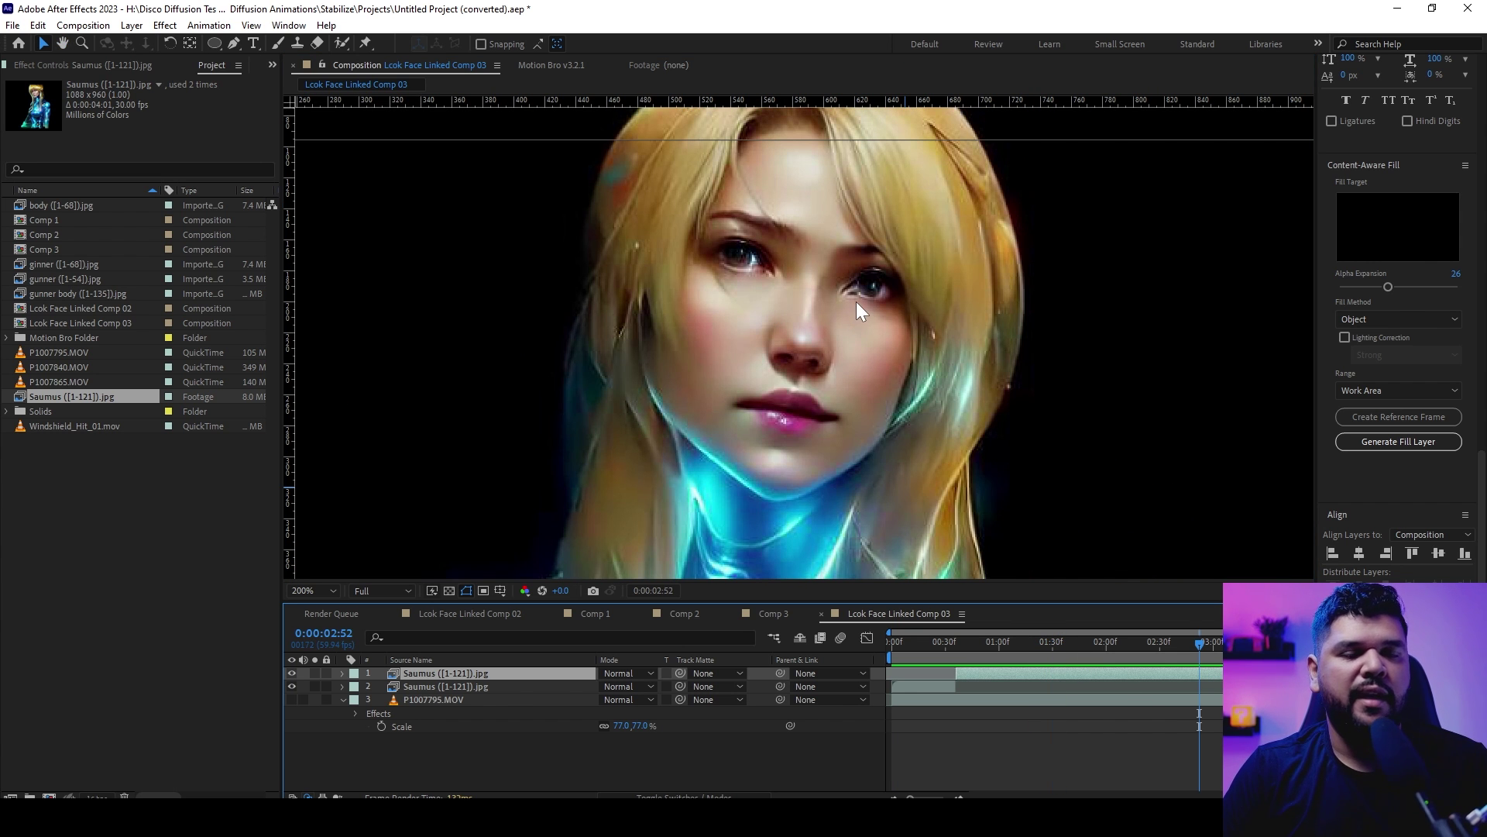
{"action": "key", "text": "slash"}
{"action": "left_click_drag", "start_coordinate": [1053, 659], "coordinate": [1131, 665]}
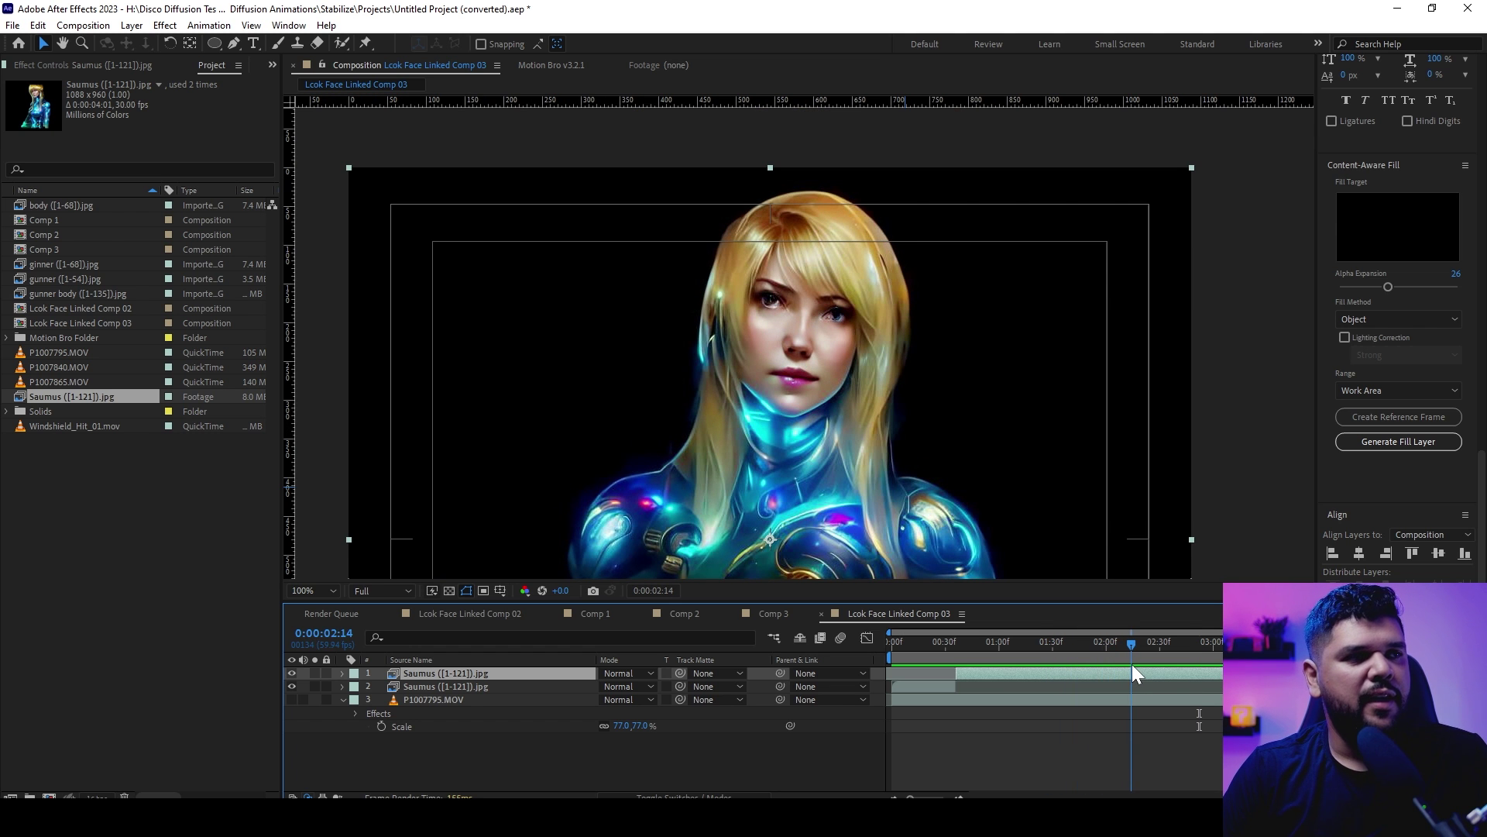